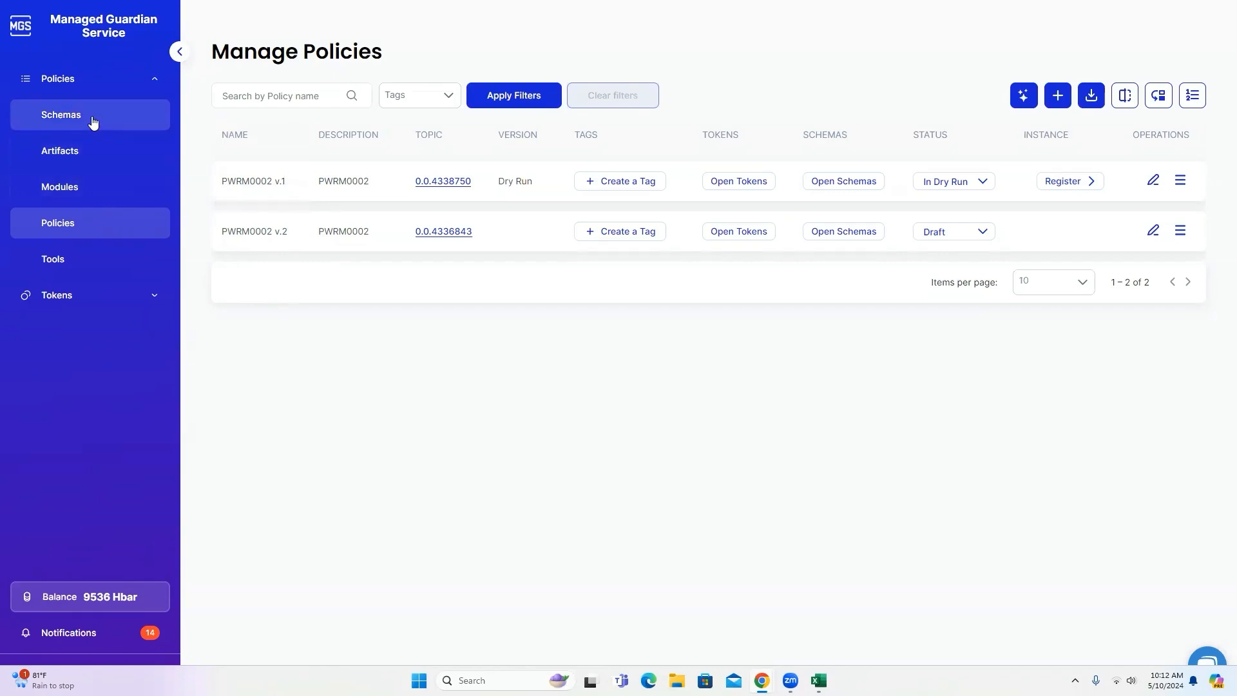
Open the policy schemas list and filter it to the PWRM0002 v.1 policy.
click(144, 119)
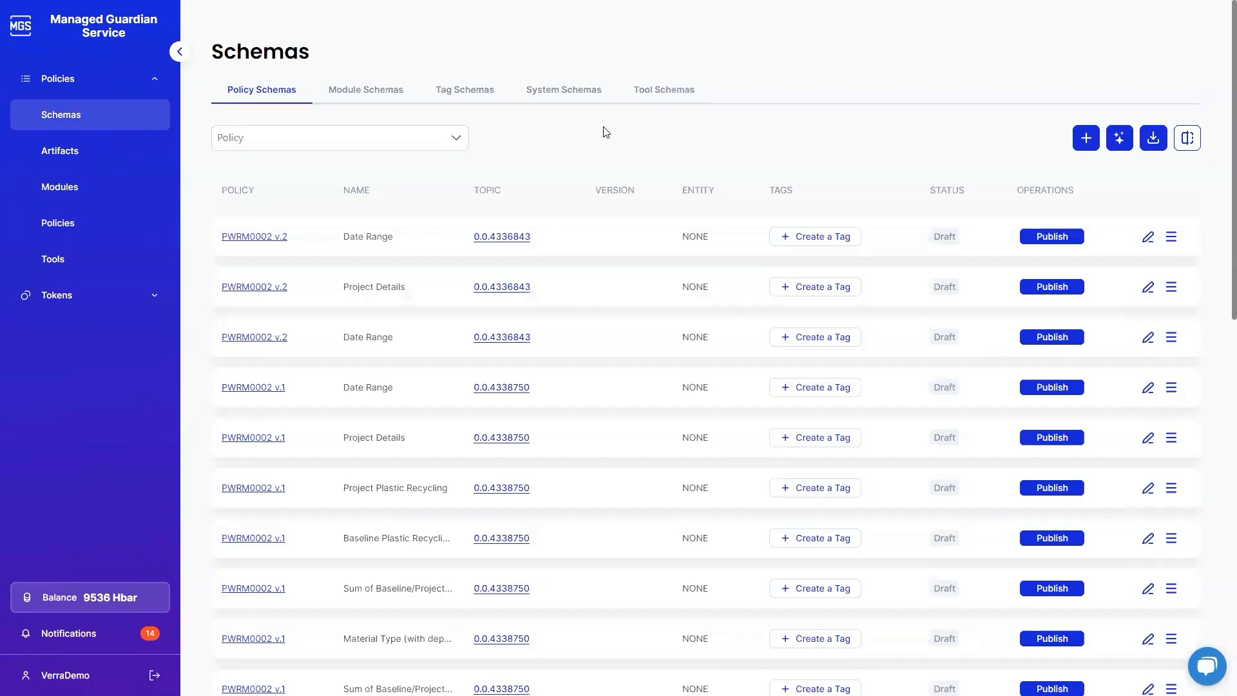
click(464, 139)
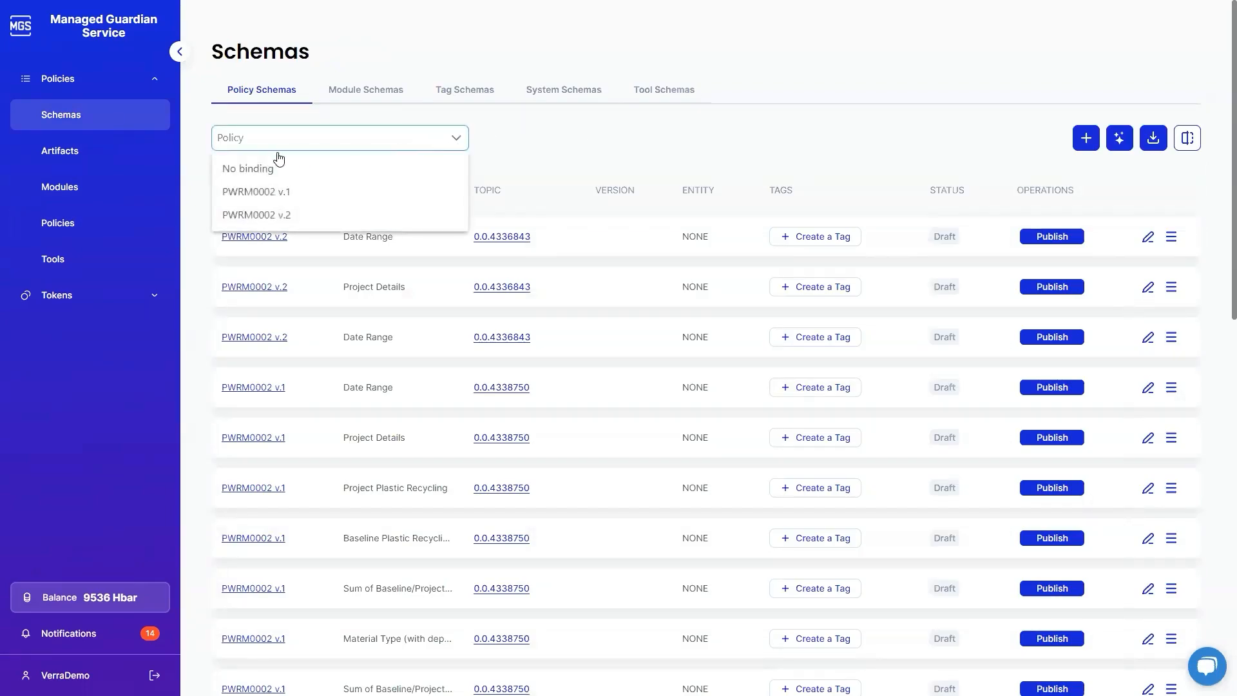
click(299, 193)
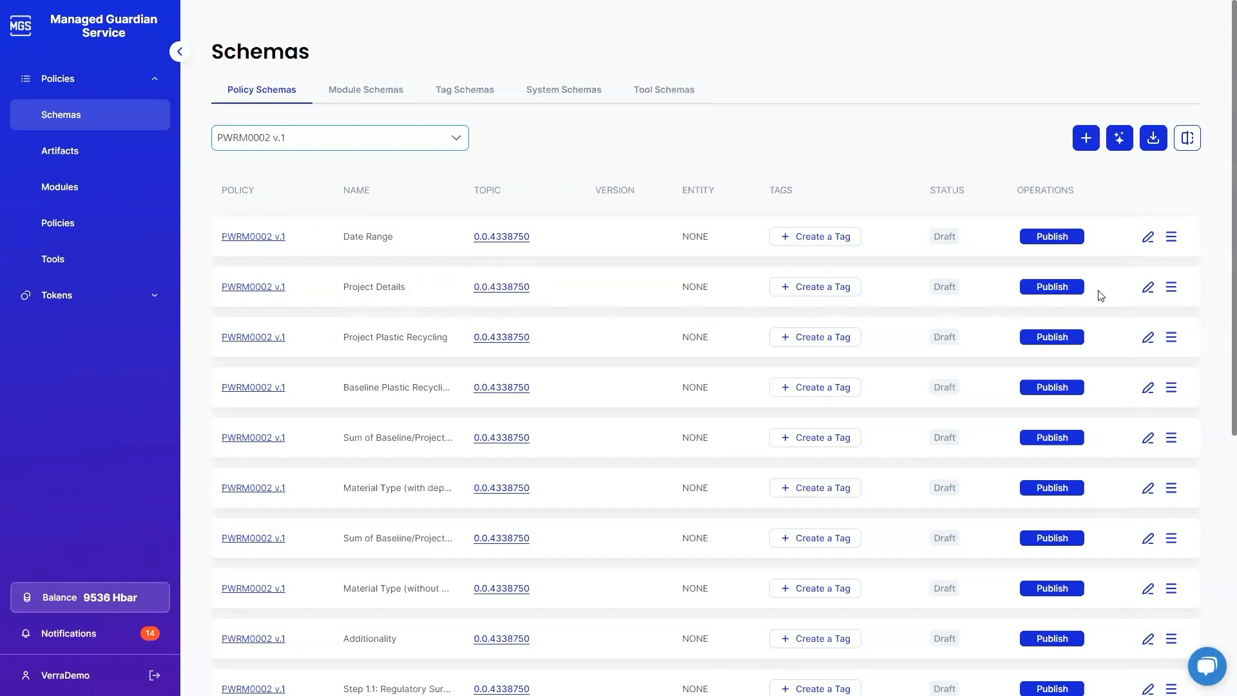
Open the Project Details schema of PWRM0002 v.1, review its fields through to the conditions section, and close it without saving.
click(1148, 288)
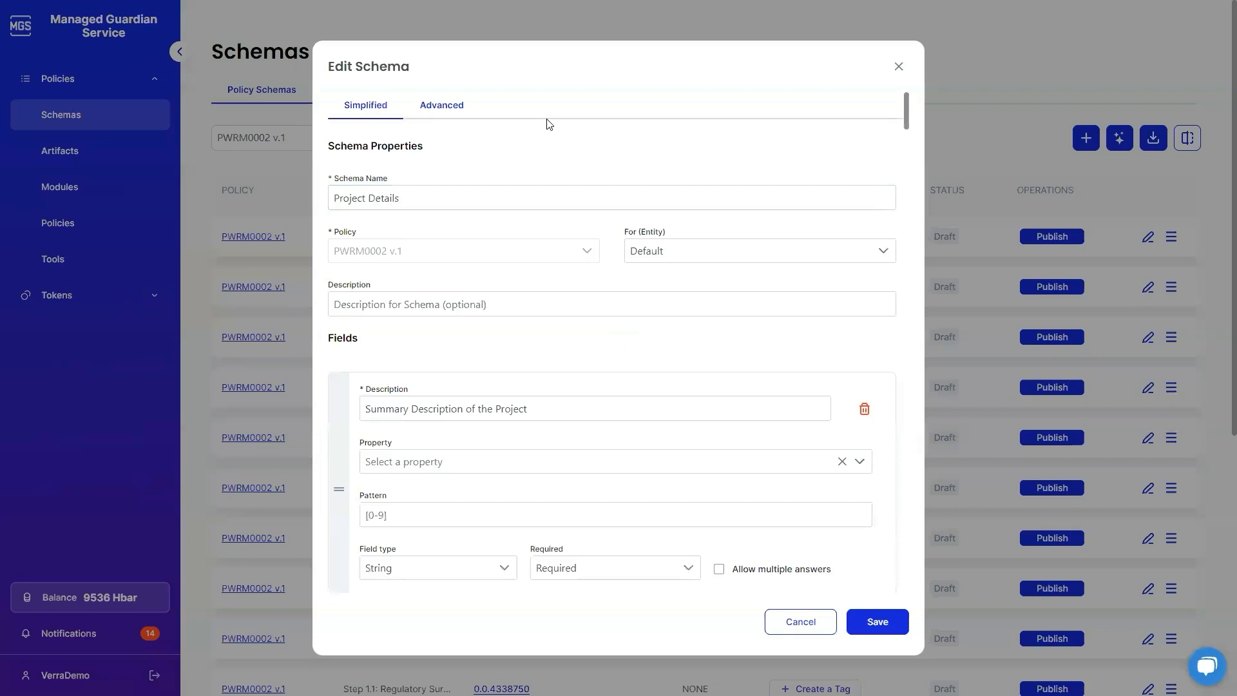
scroll(386, 149, down, 2)
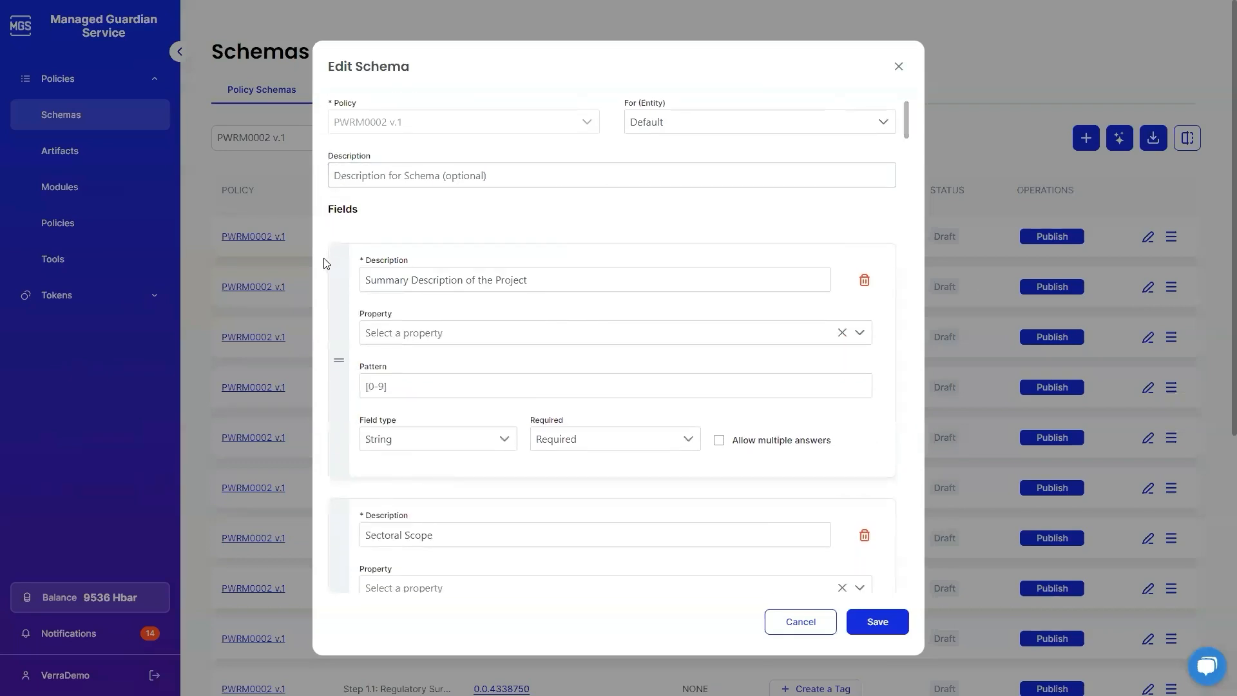
mouse_move(903, 115)
mouse_down()
mouse_move(904, 140)
mouse_move(905, 125)
mouse_up()
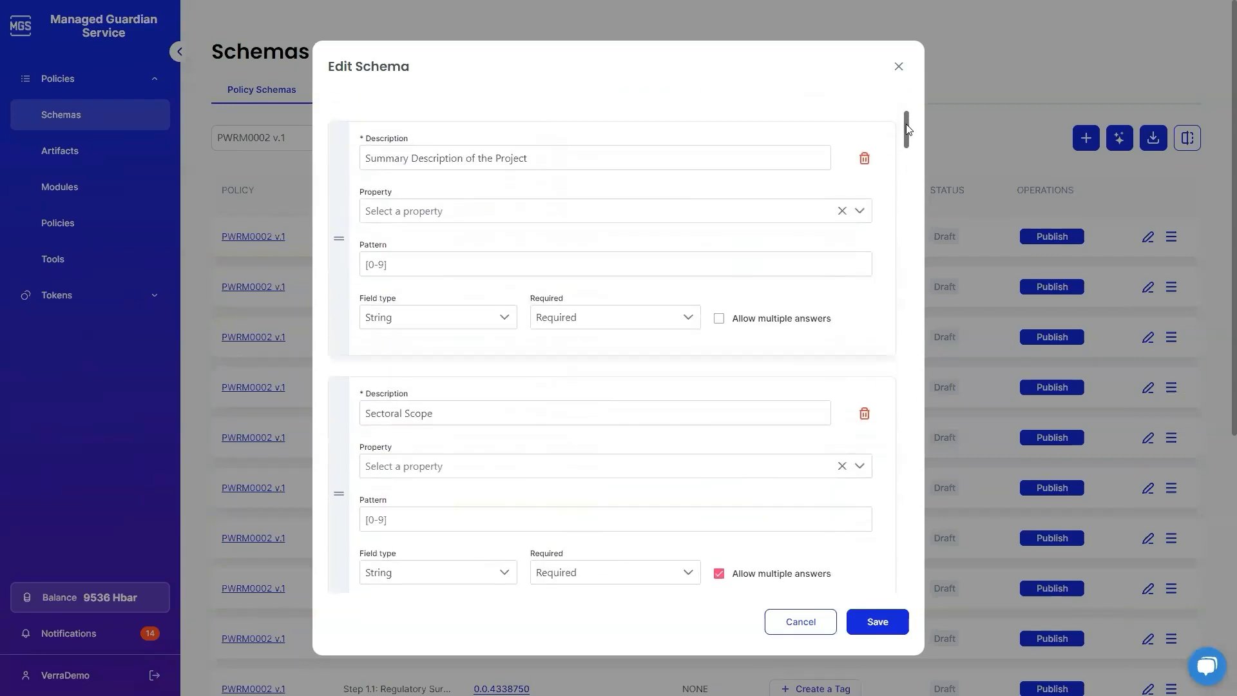
drag(905, 123, 921, 575)
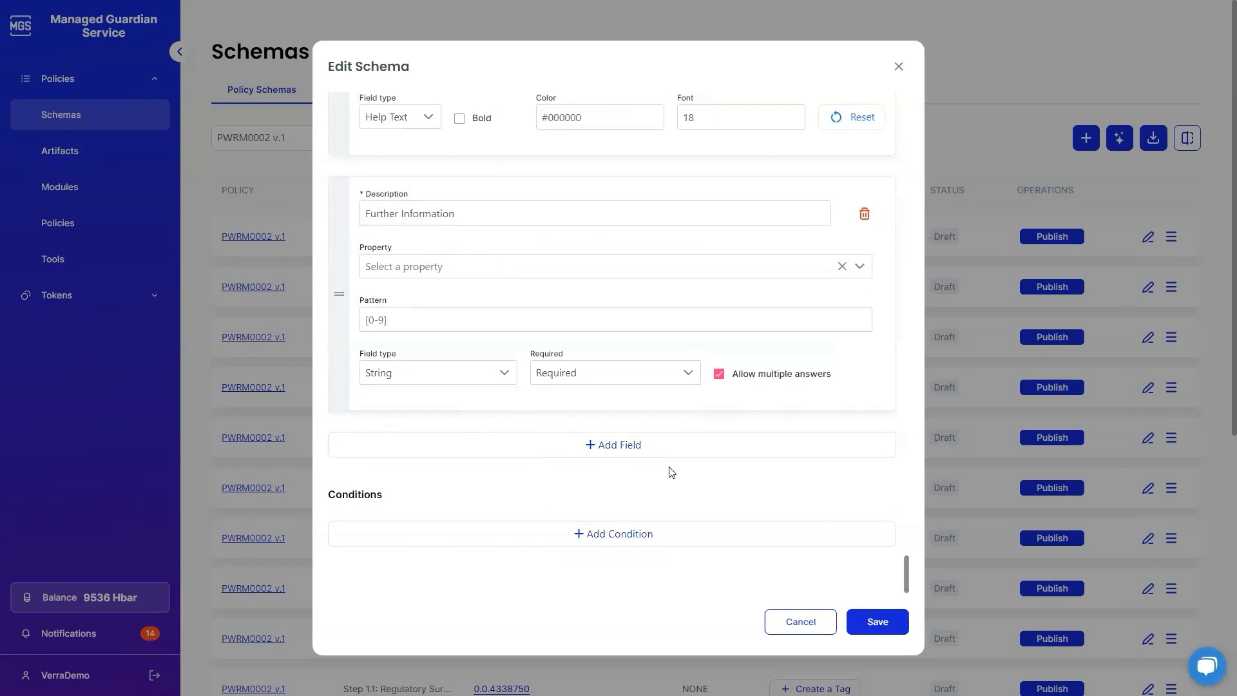
click(896, 69)
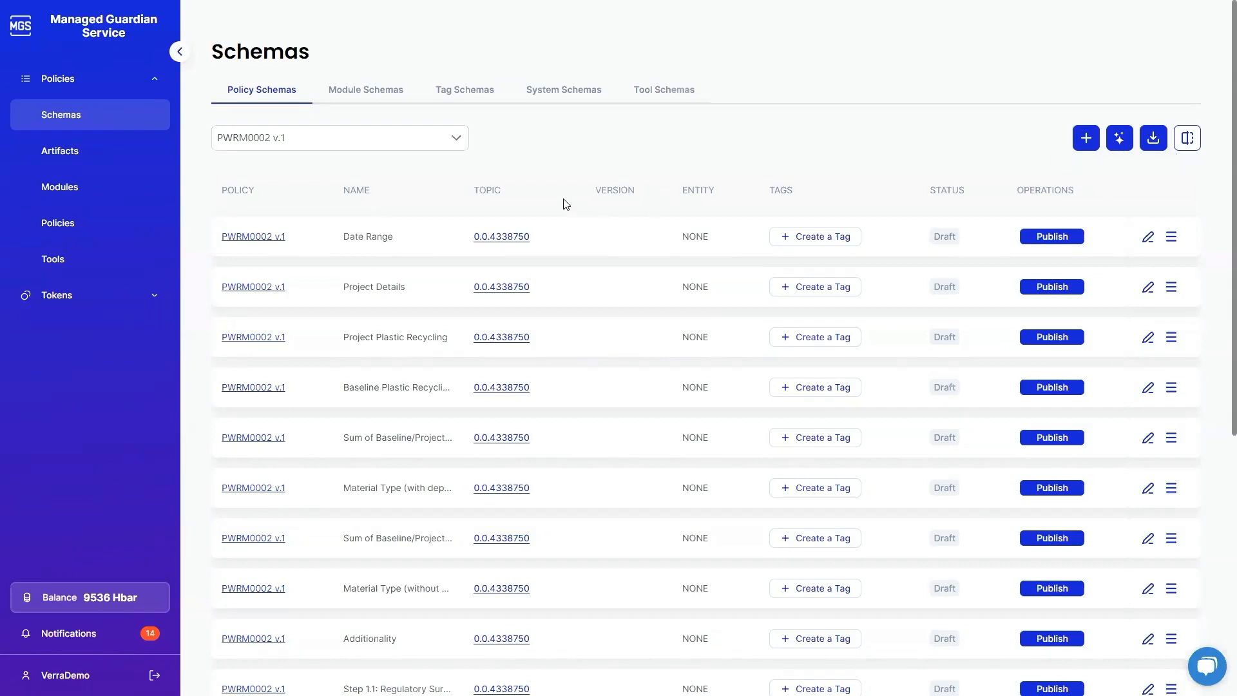
Filter the schemas to PWRM0002 v.2 and export its Project Details schema to Excel.
click(441, 143)
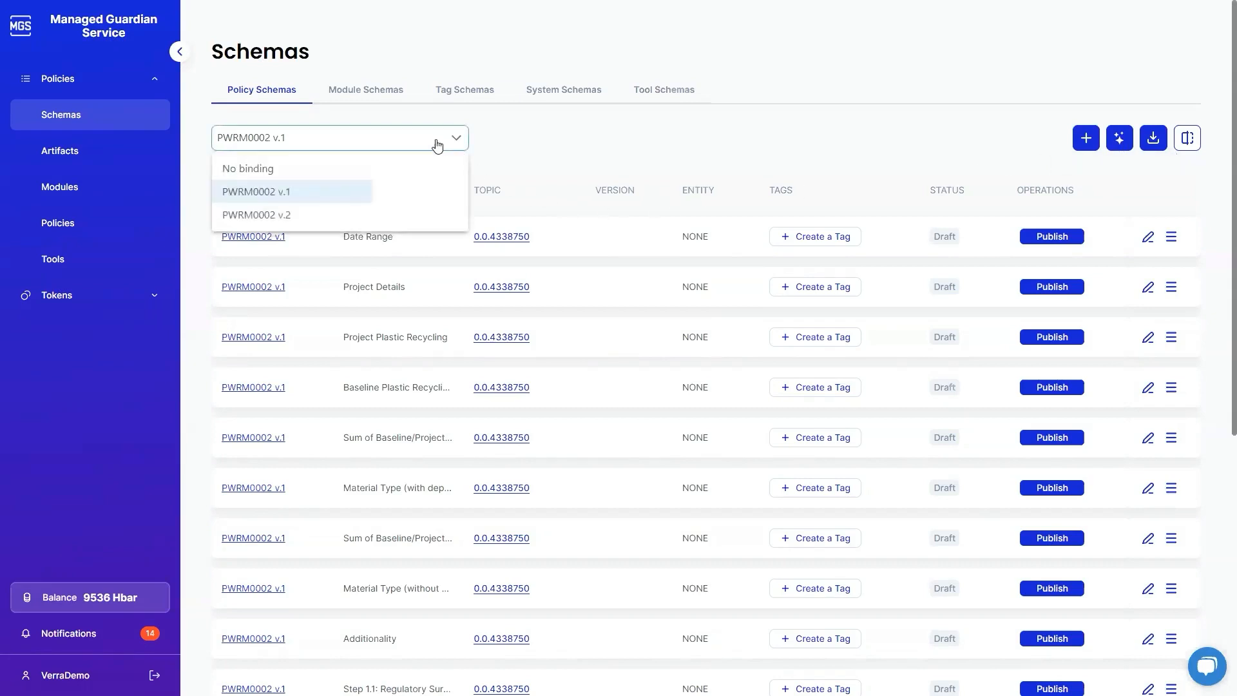
click(293, 219)
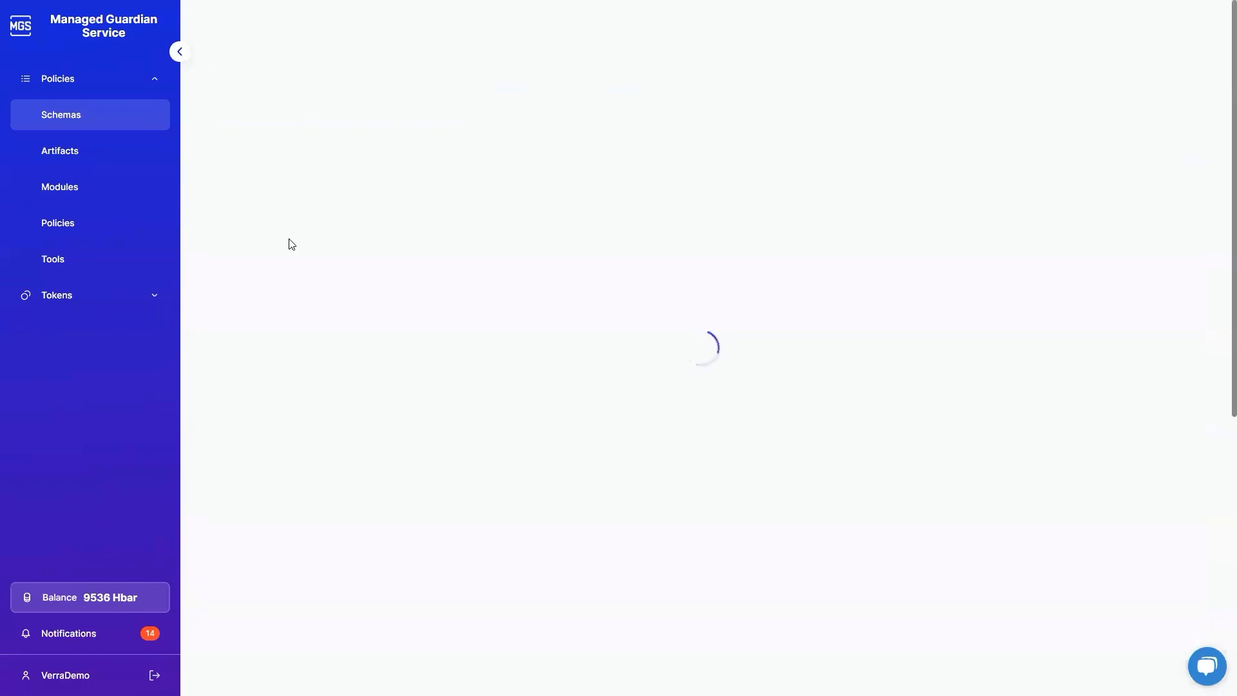
scroll(508, 242, down, 1)
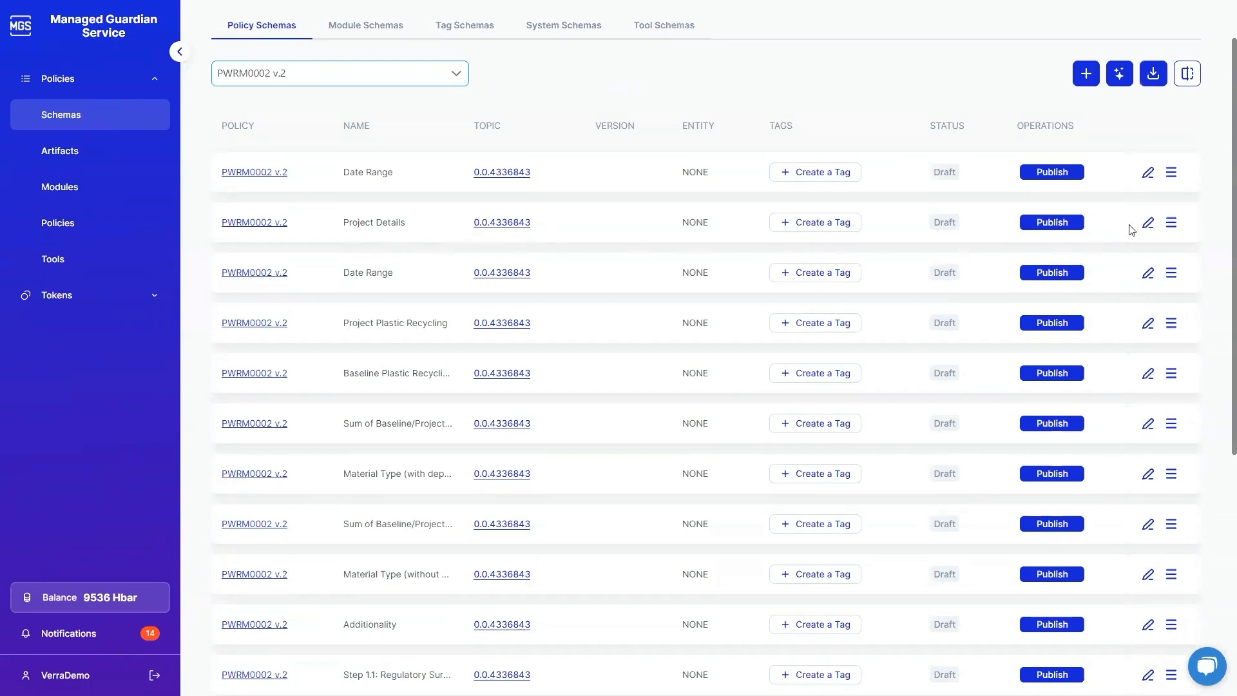
click(1171, 222)
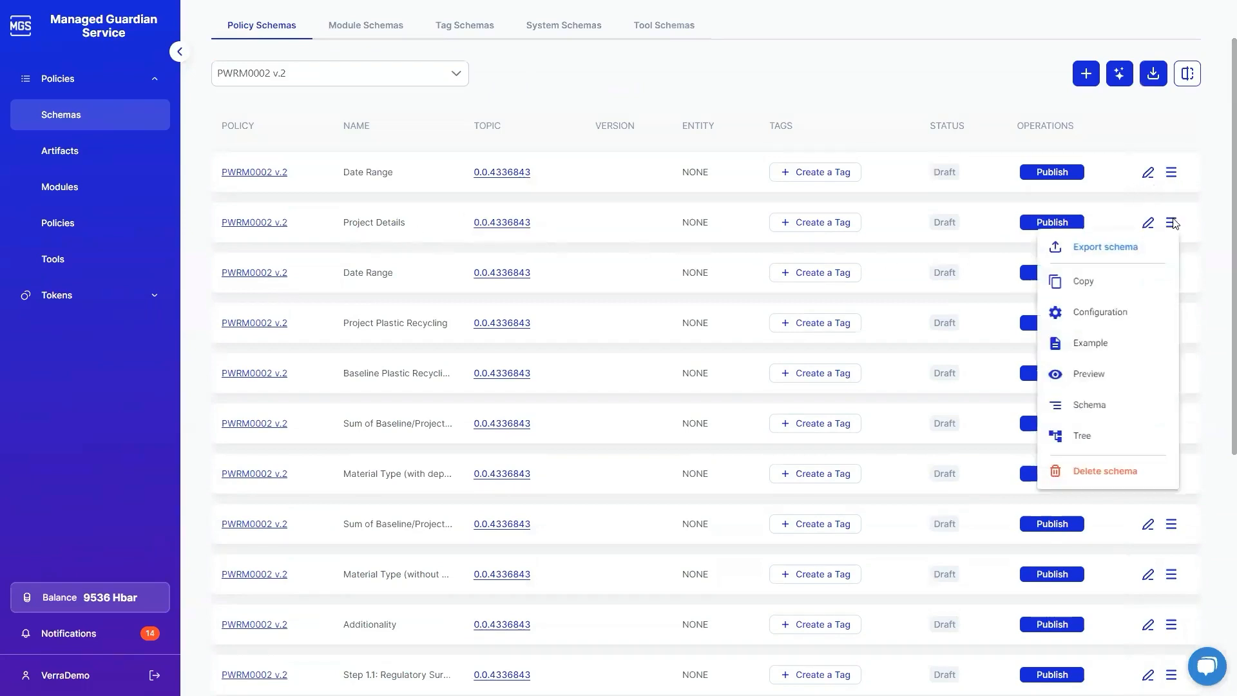
click(1098, 255)
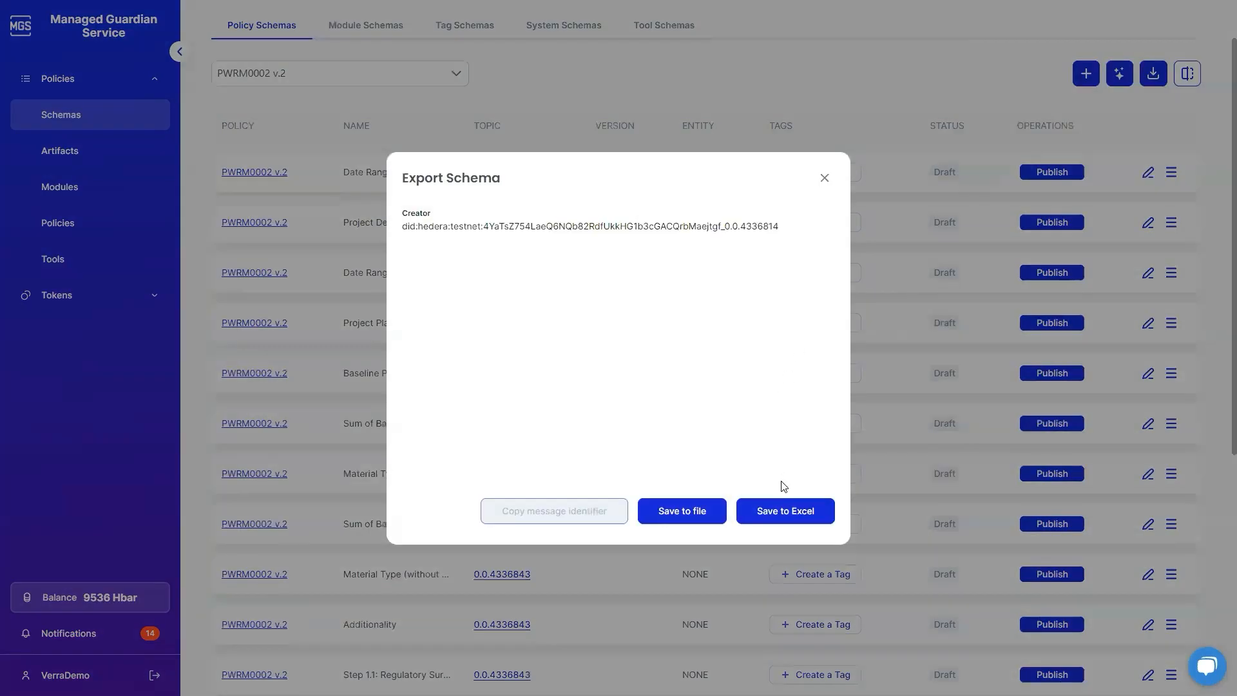
click(794, 523)
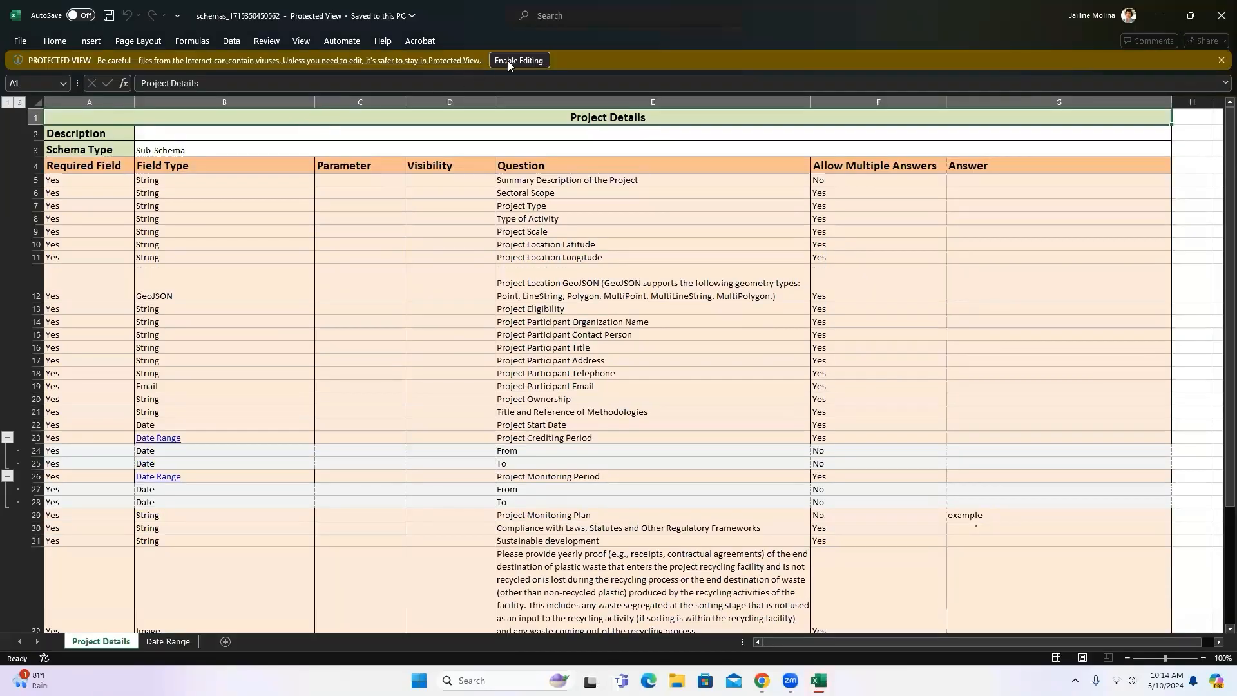
Enable editing of the exported workbook in Excel and review the Project Details sheet through its last filled row.
click(508, 61)
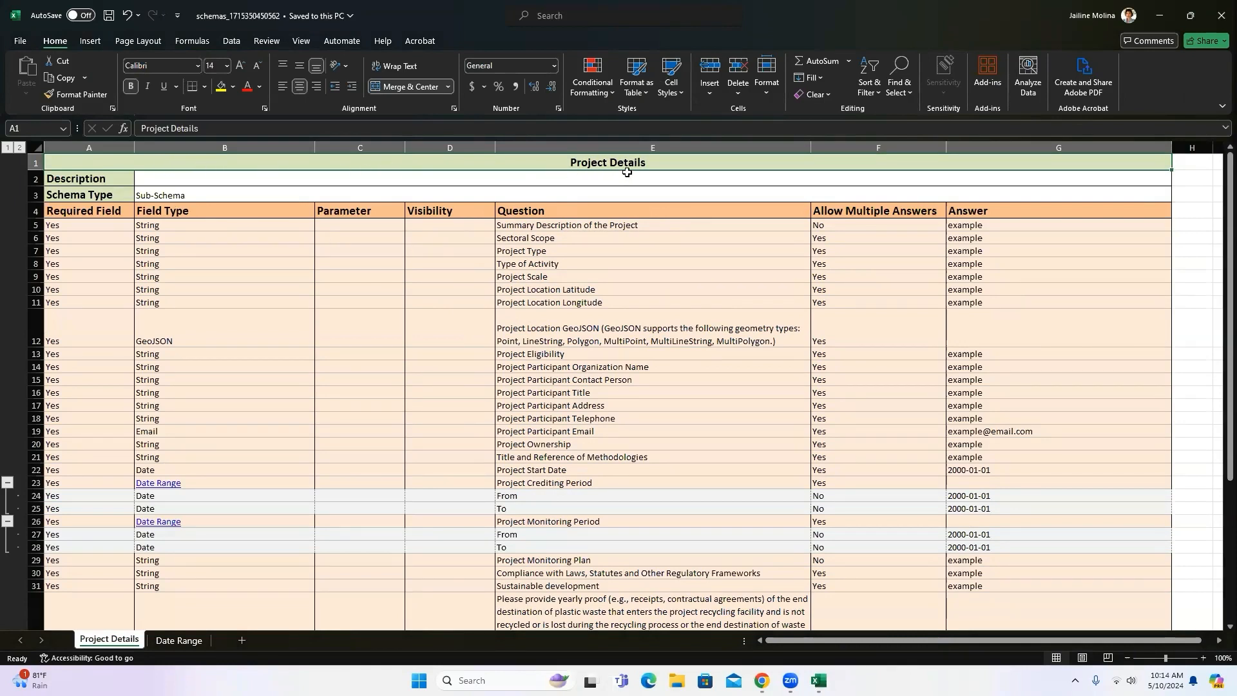
click(261, 175)
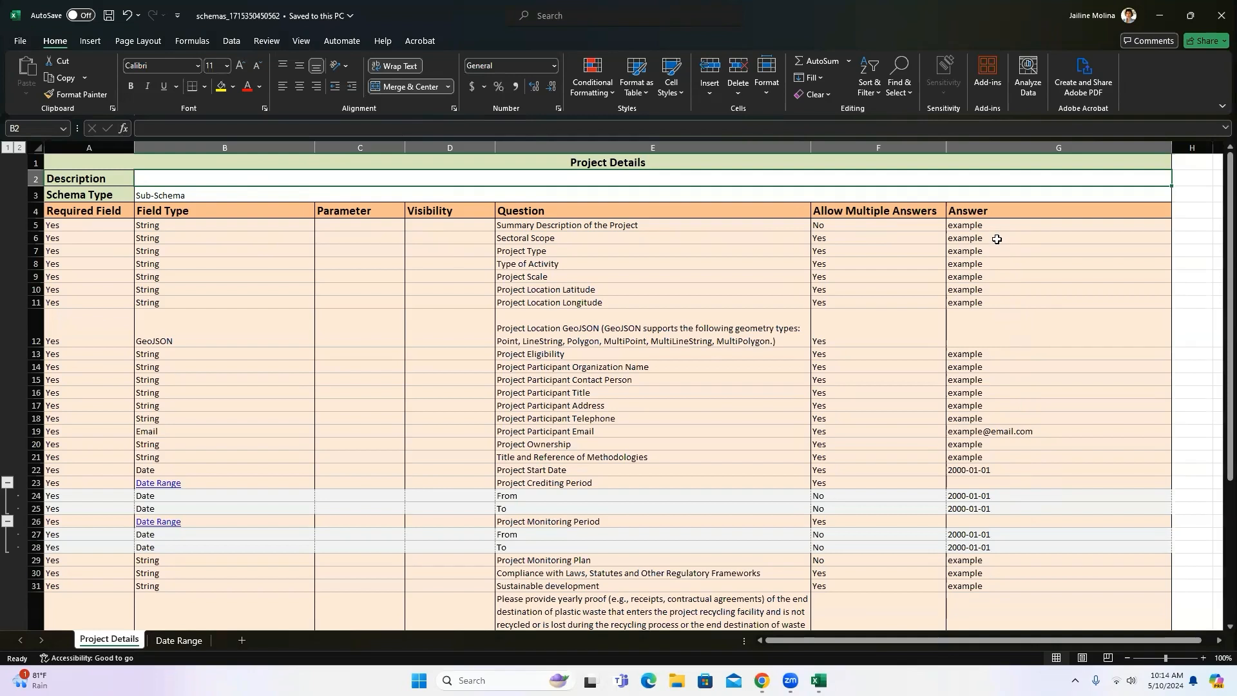
scroll(992, 238, down, 1)
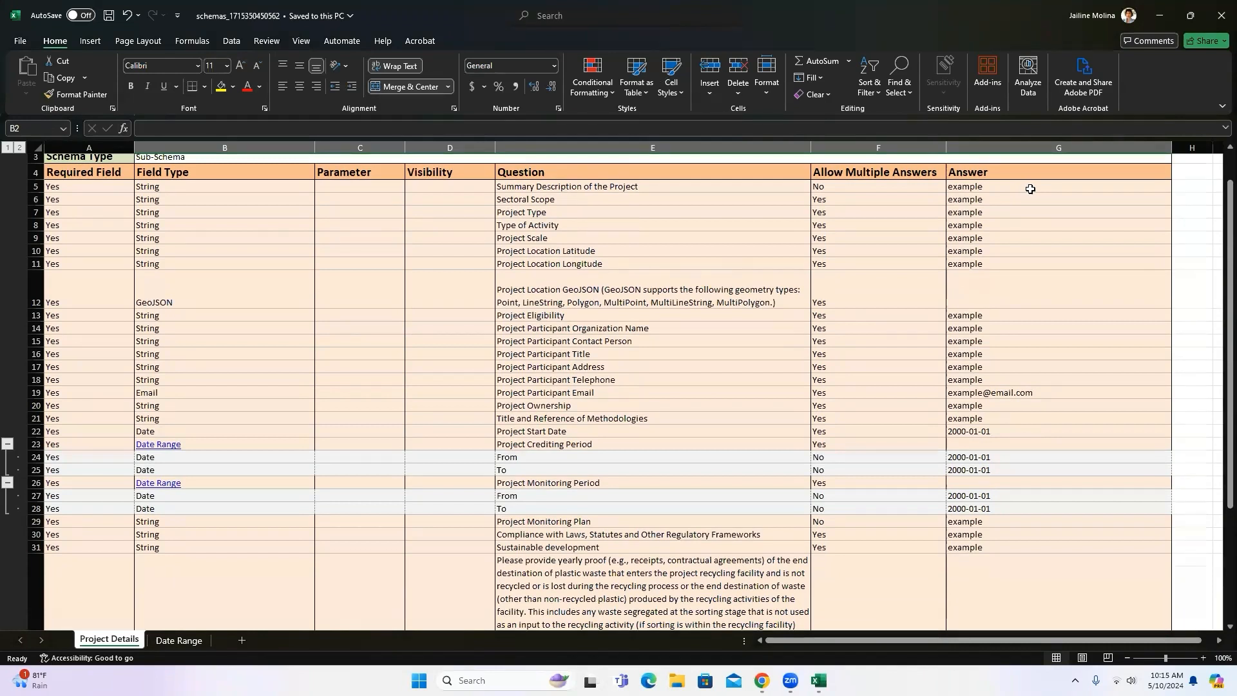
scroll(1030, 189, down, 1)
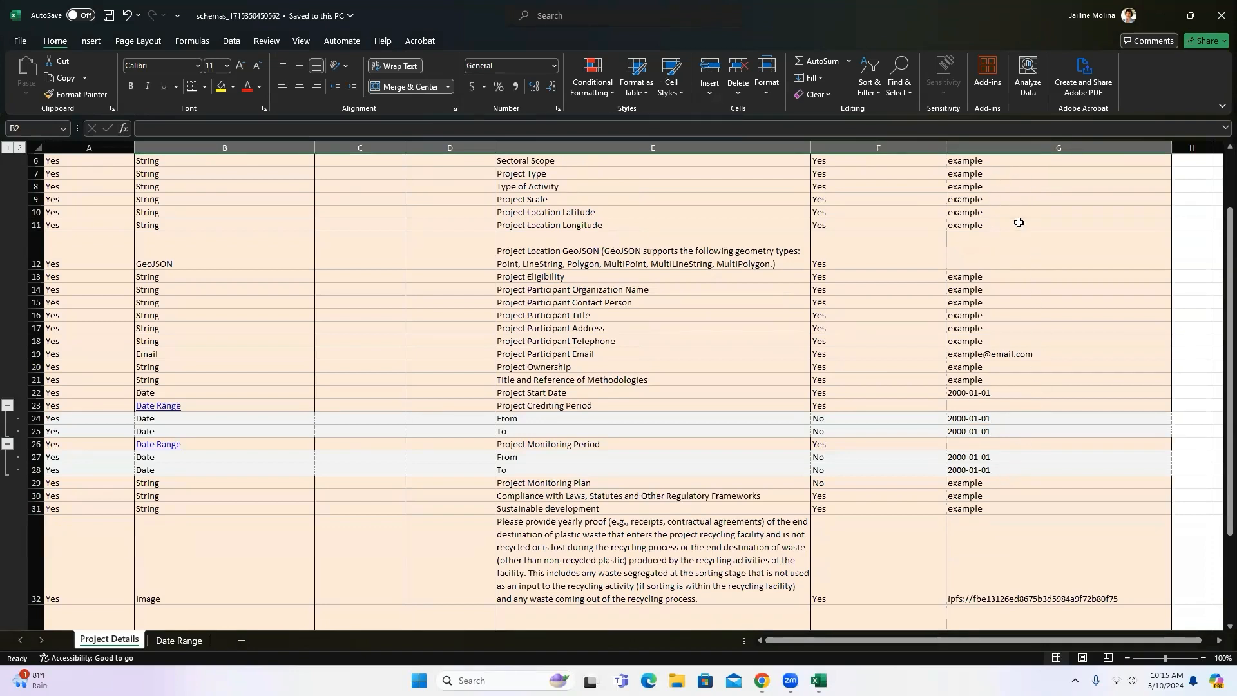
scroll(1037, 196, down, 1)
scroll(1048, 172, down, 3)
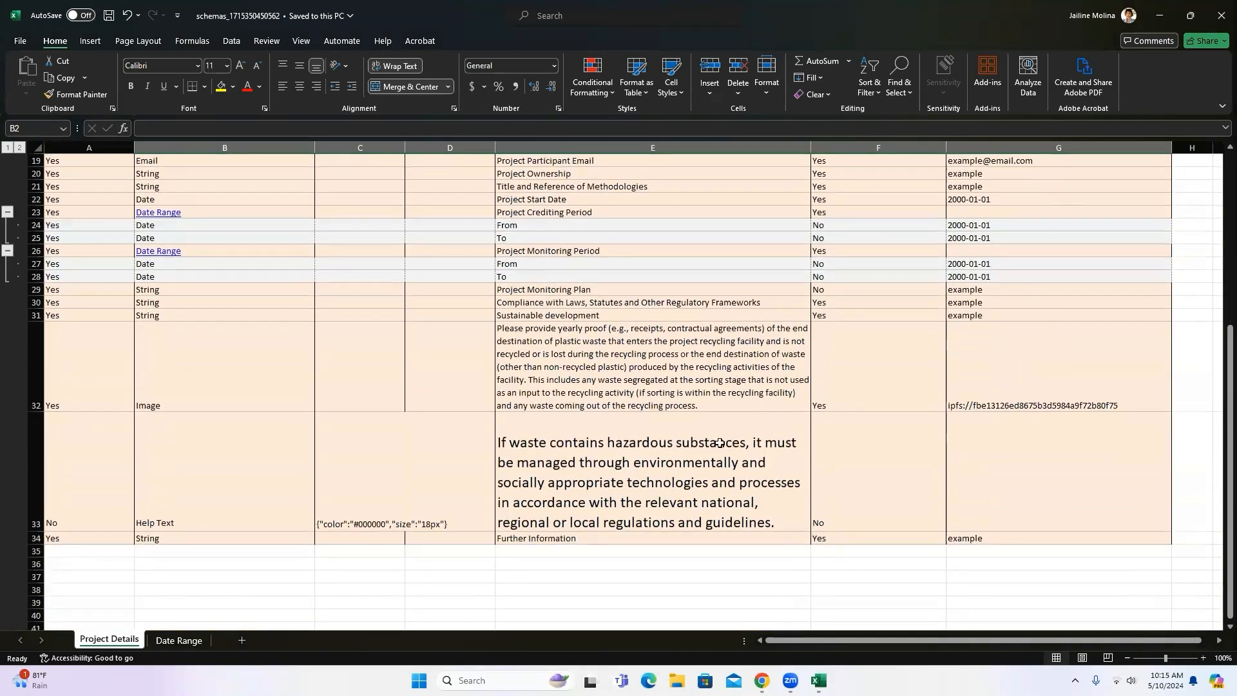
scroll(332, 394, down, 1)
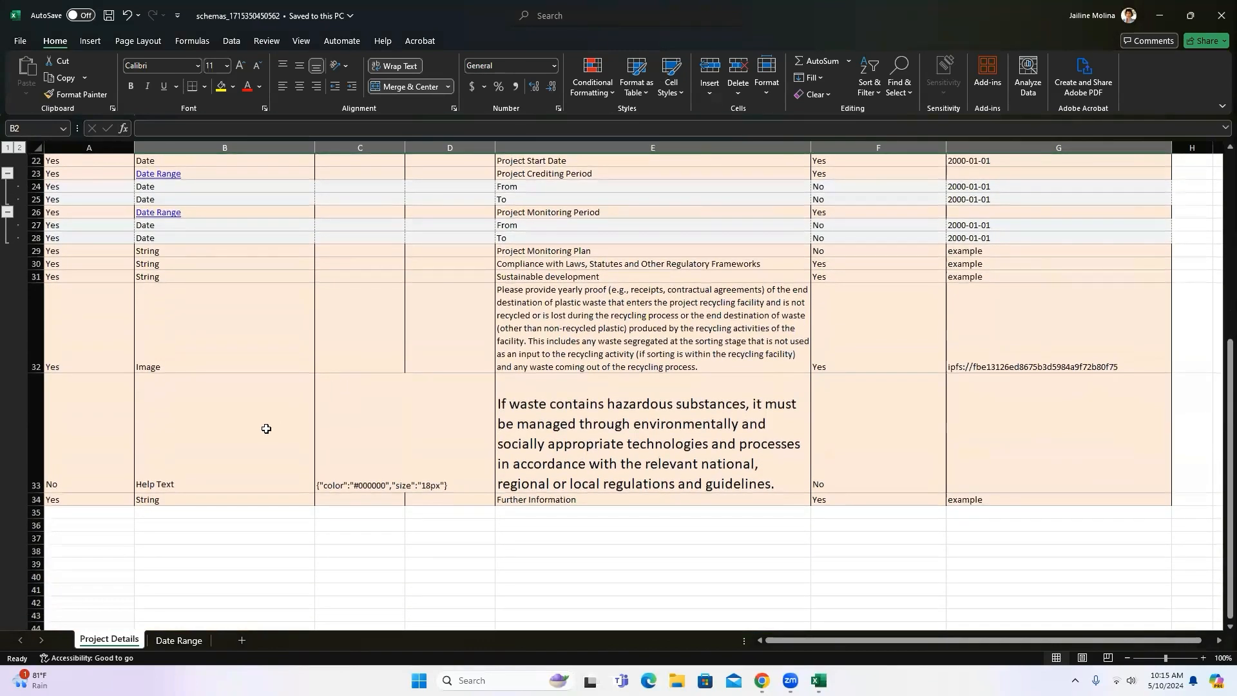
Duplicate the Further Information row 34 into the empty row 35.
click(24, 499)
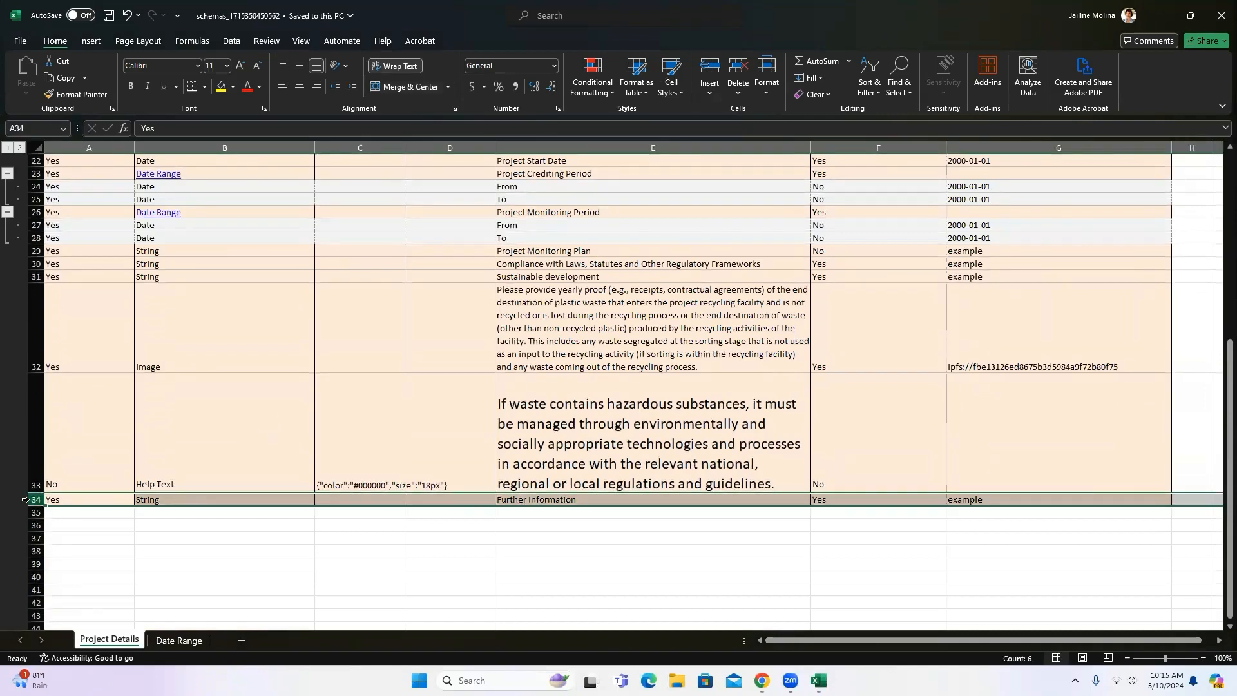
key(ctrl+c)
click(36, 512)
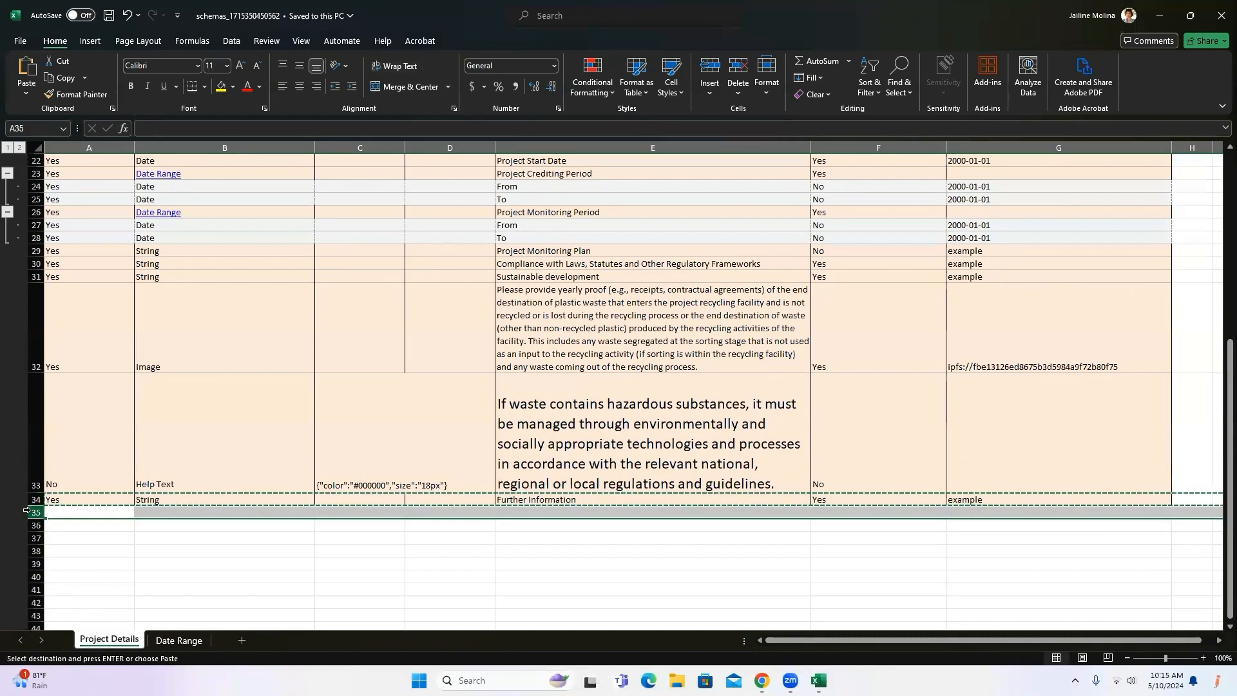
key(ctrl+v)
key(Escape)
Change the question in row 35 to "Stakeholder Information" and check that row's required, field type, multiple-answers and answer cells.
click(77, 512)
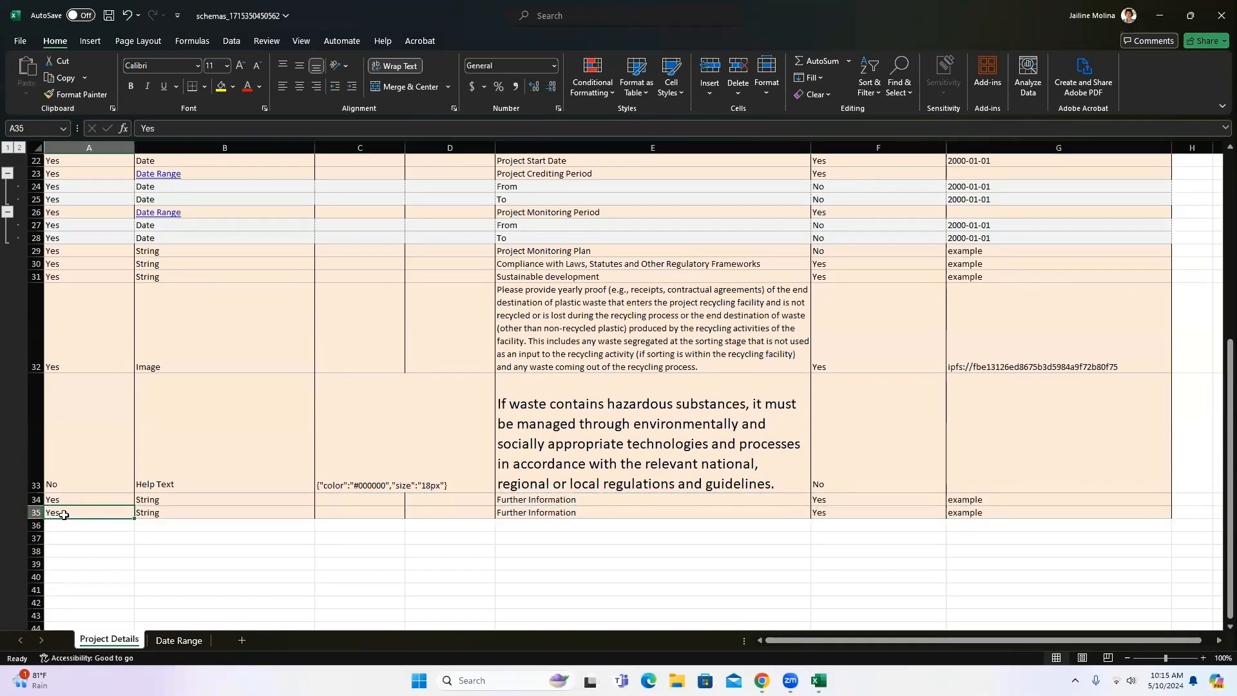
click(172, 515)
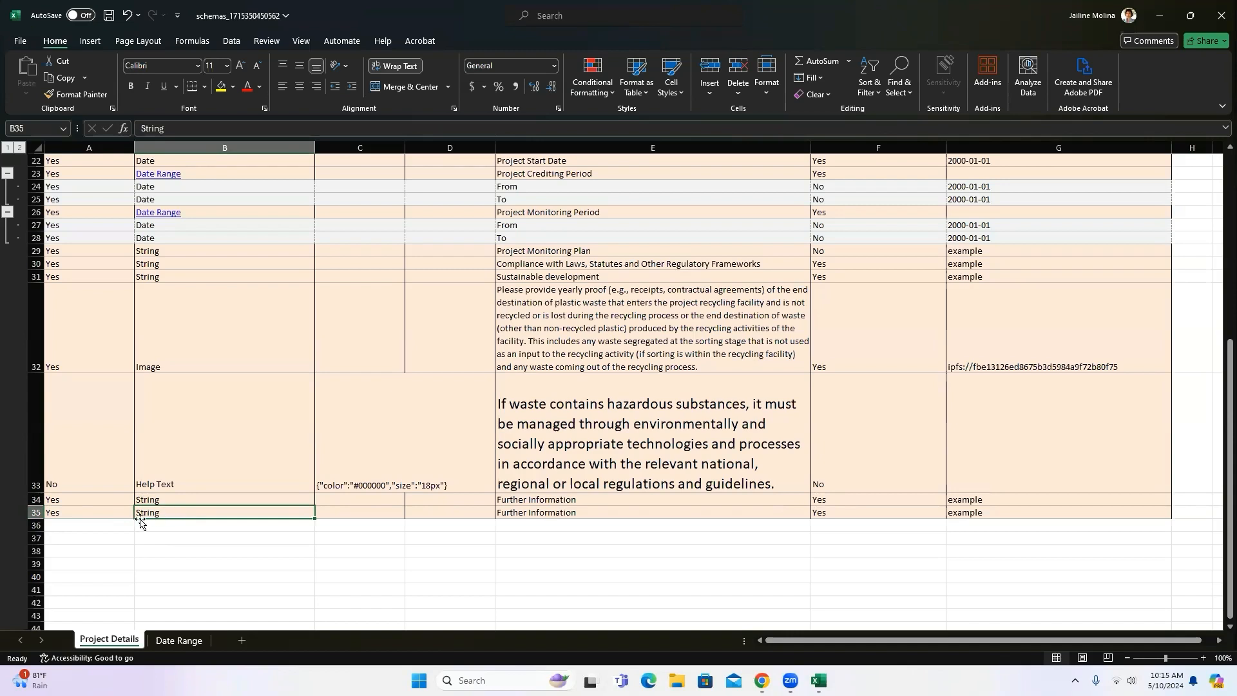
click(94, 515)
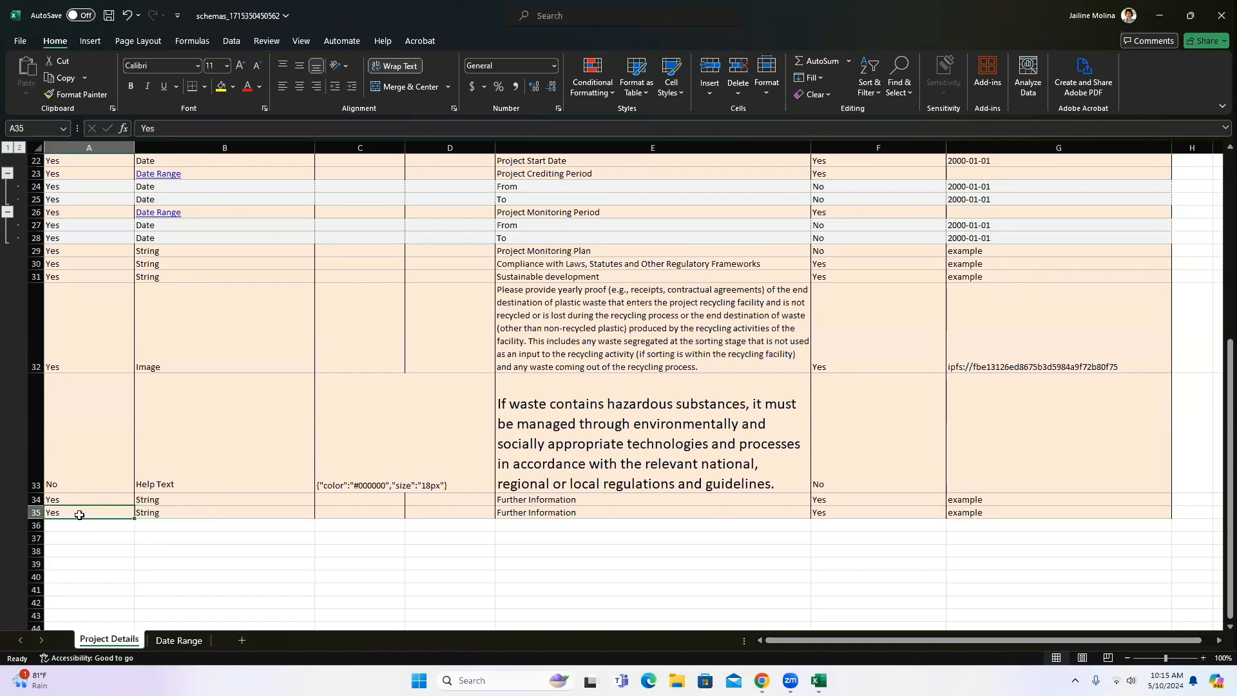
click(182, 512)
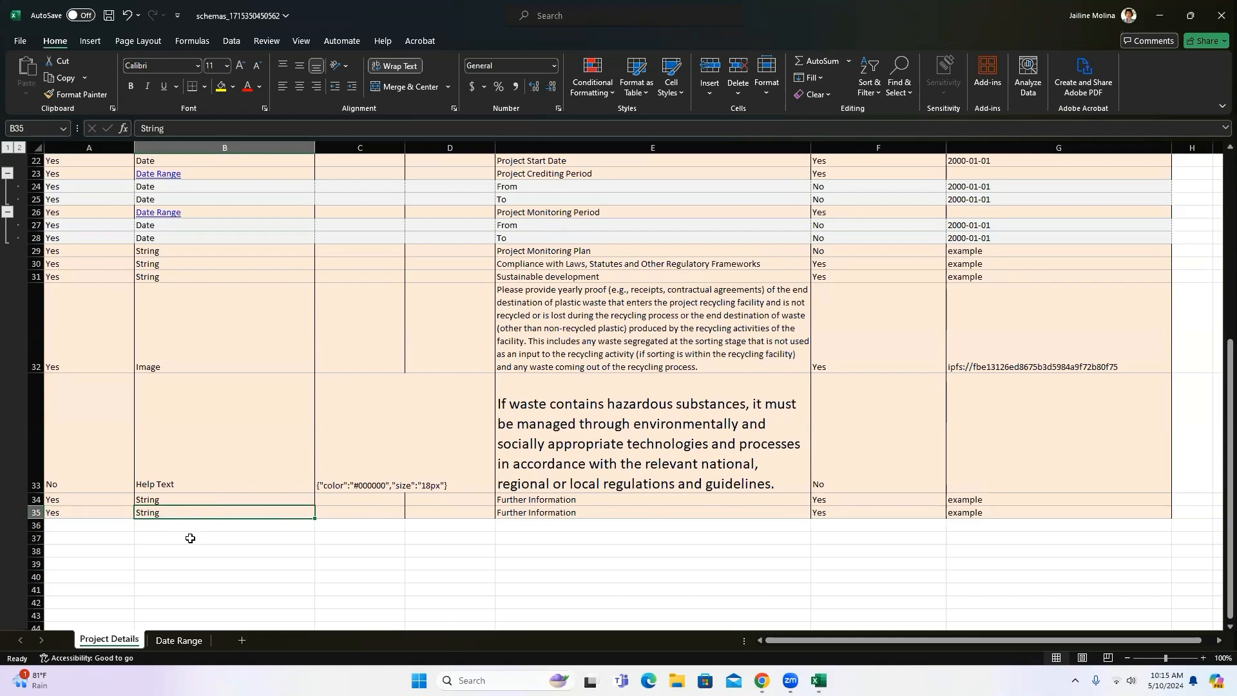
click(594, 518)
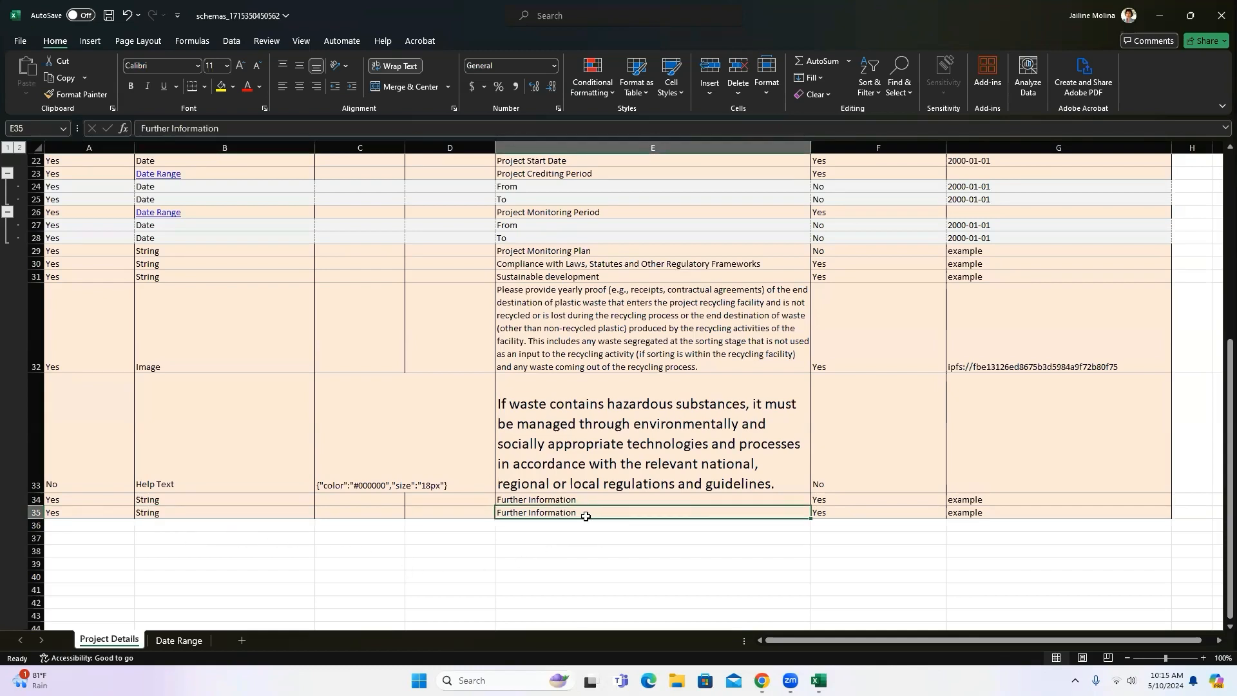
double_click(532, 514)
drag(531, 514, 496, 515)
text(Stakehold)
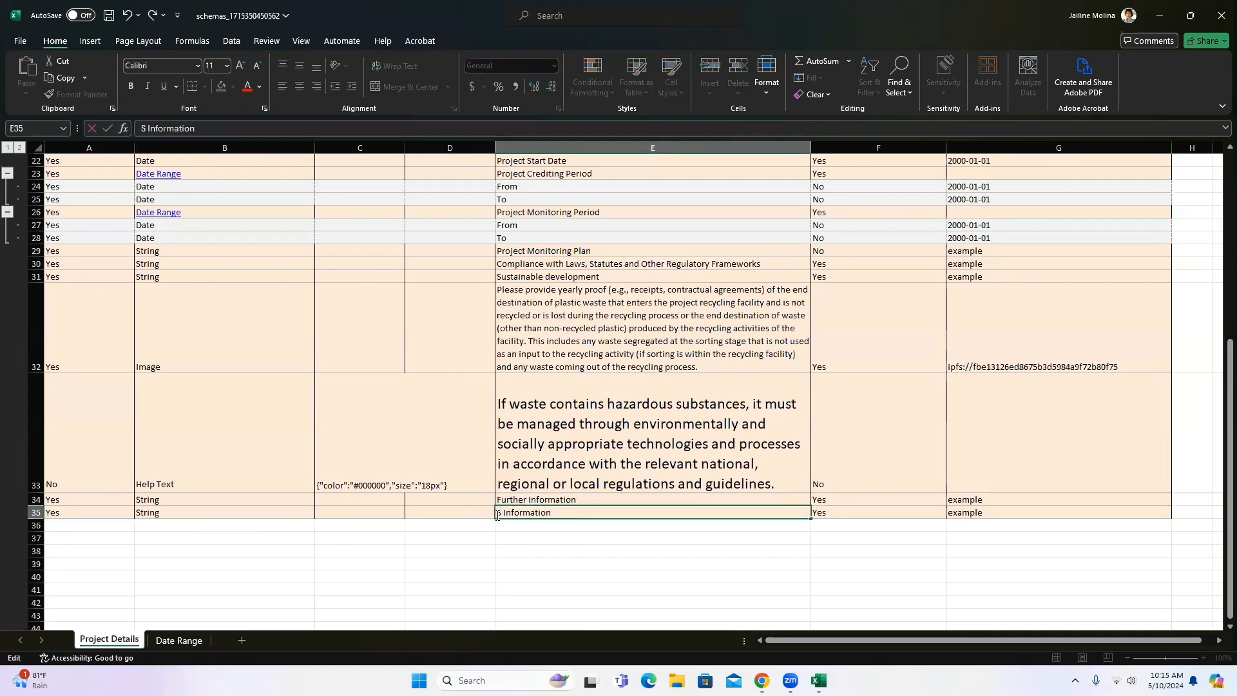
text(er)
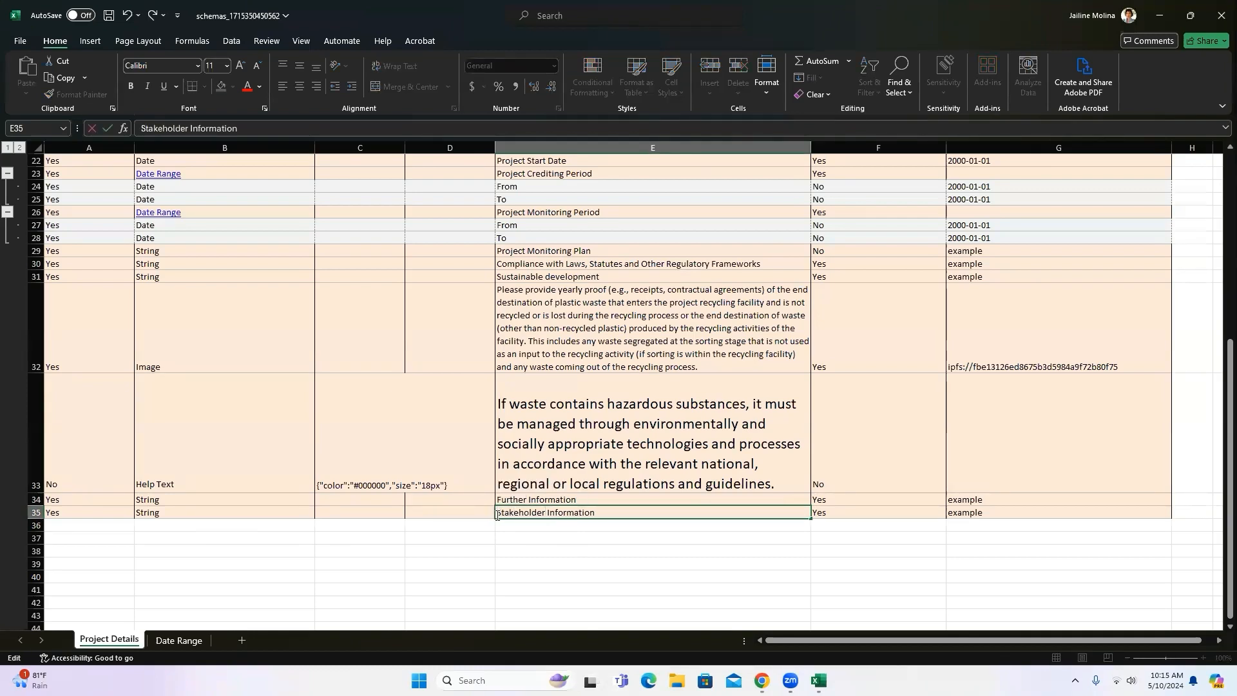
key(Return)
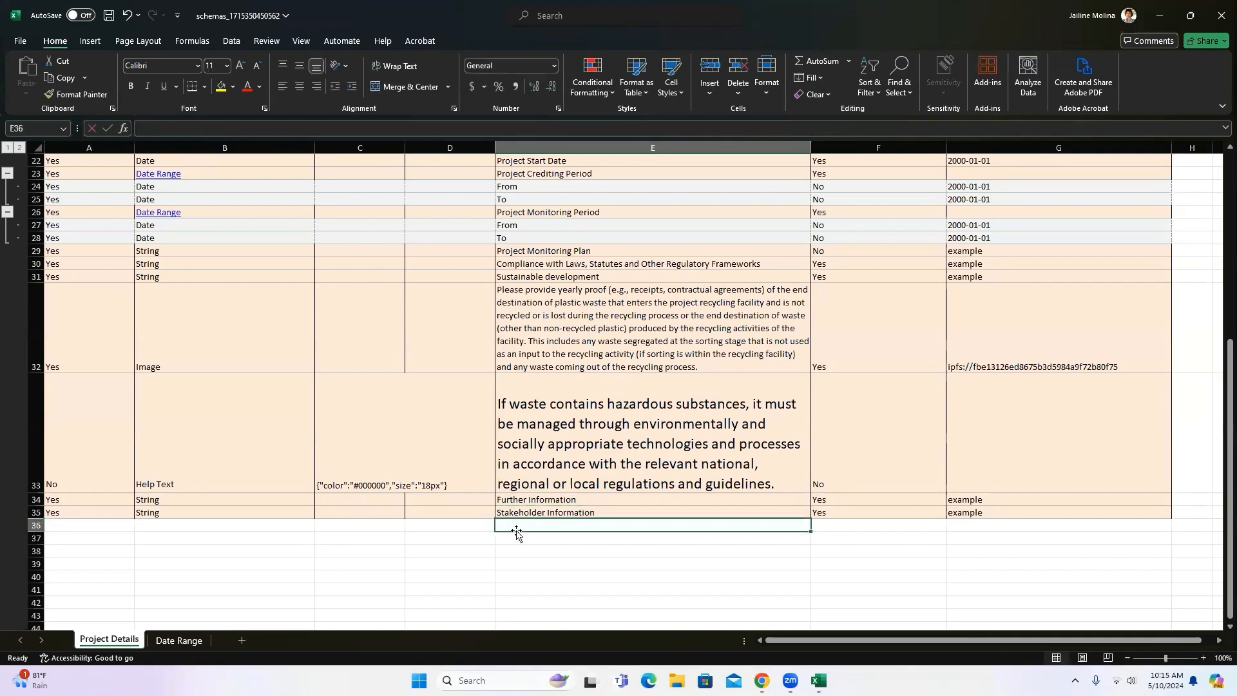
click(855, 511)
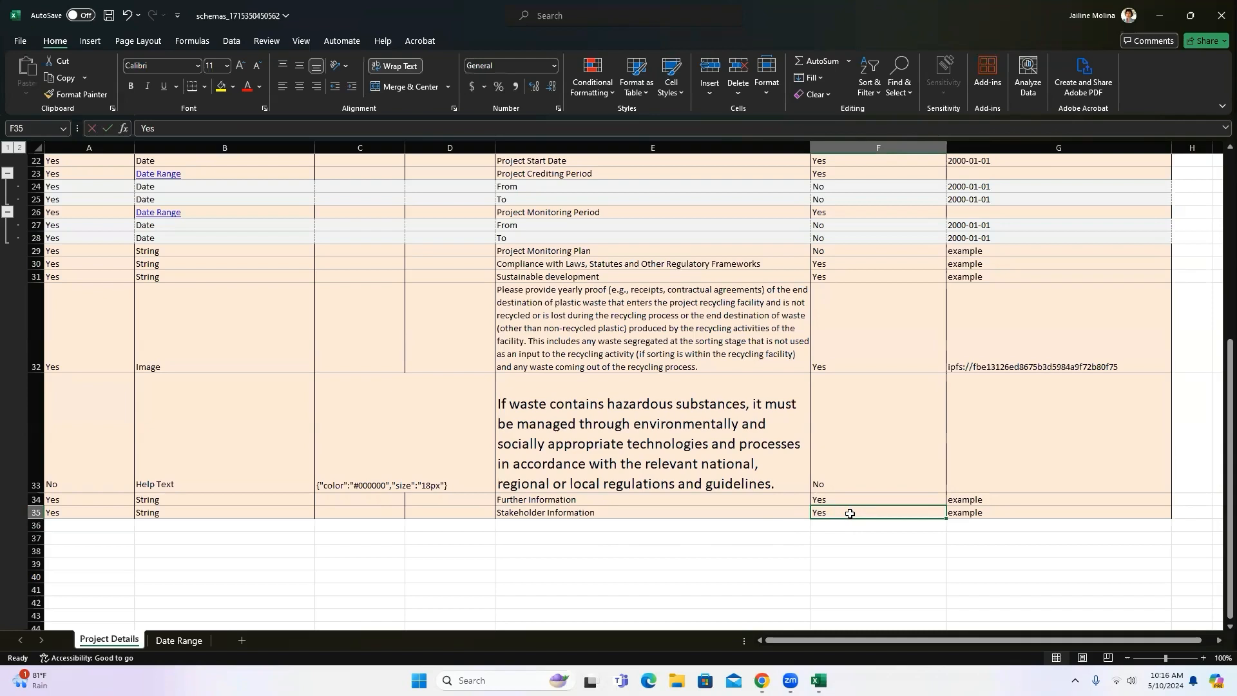
click(1008, 512)
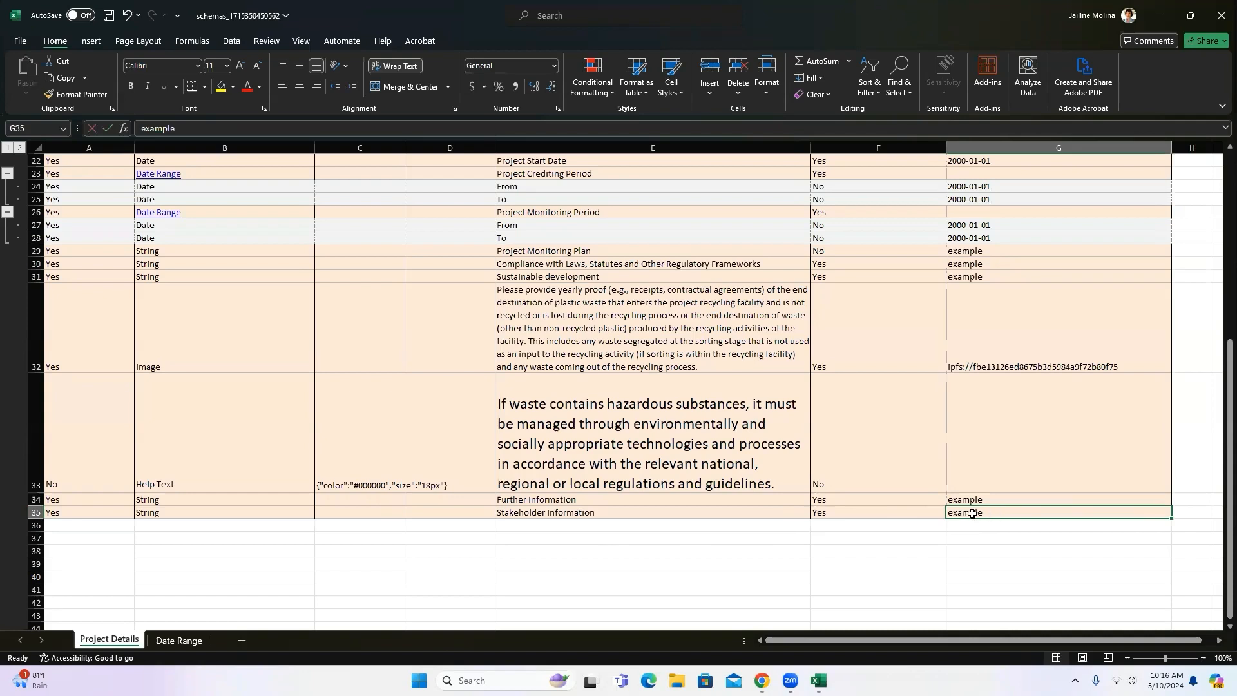
Try to save the edited workbook to the Desktop under the existing file name "Project Details Schema".
click(20, 42)
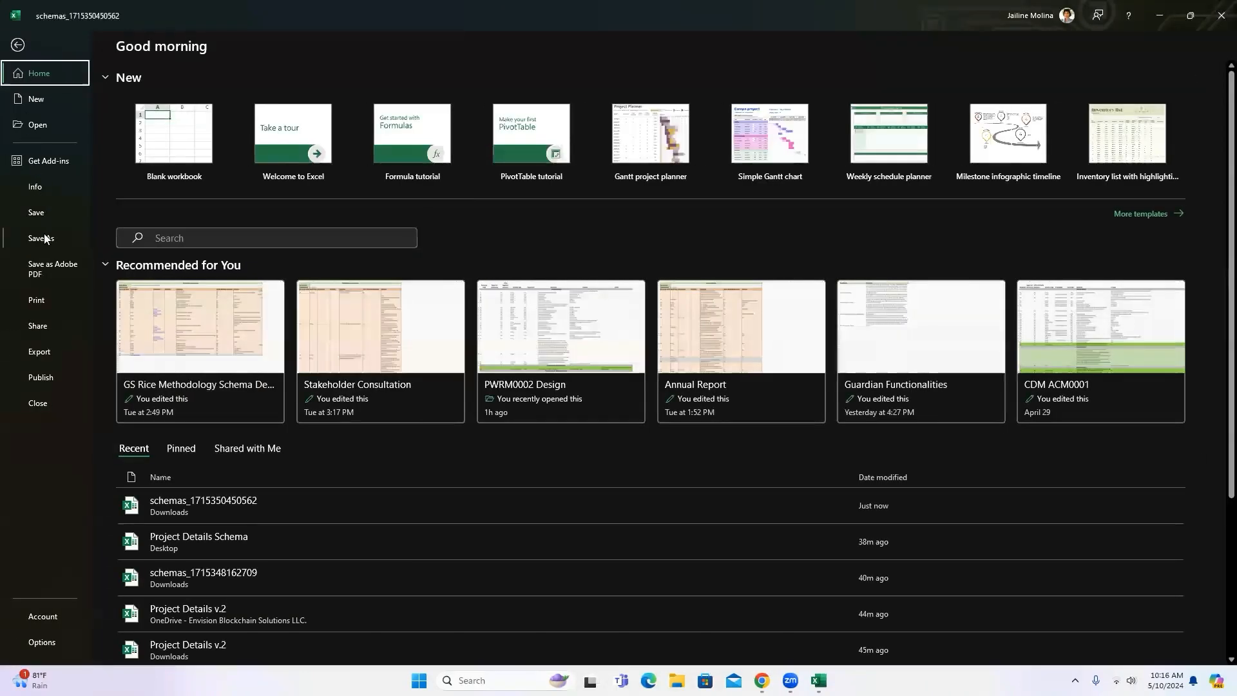
click(44, 238)
click(141, 297)
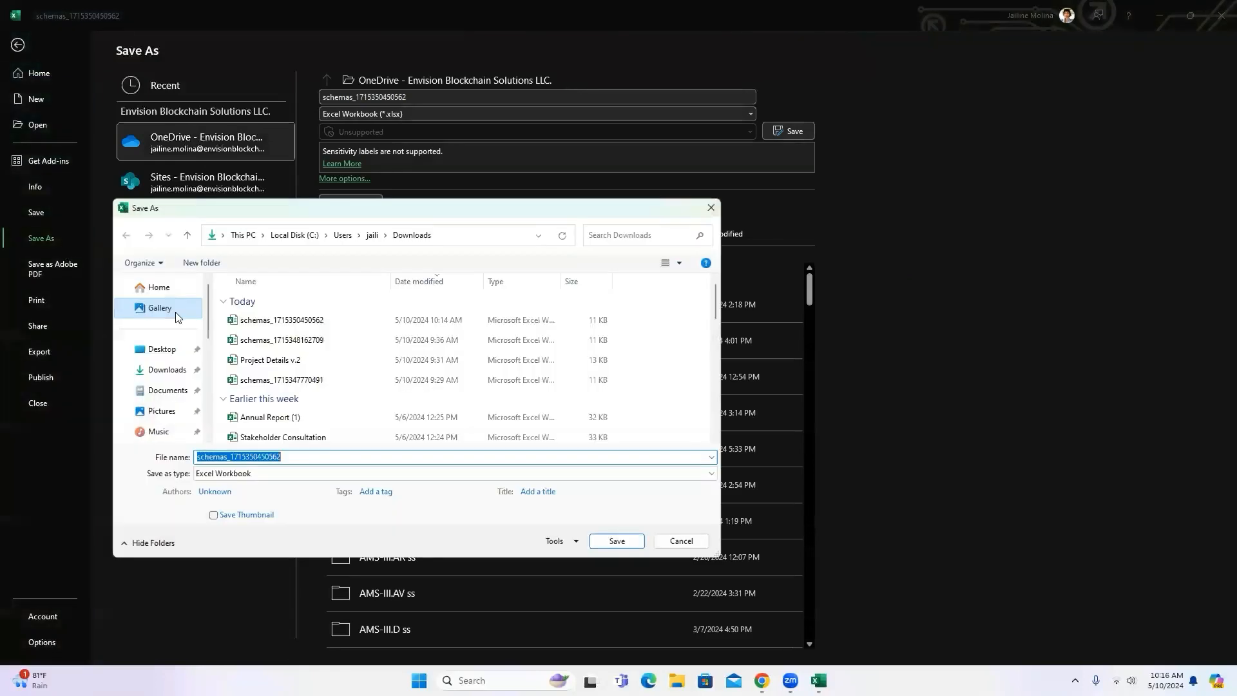
click(162, 348)
click(400, 319)
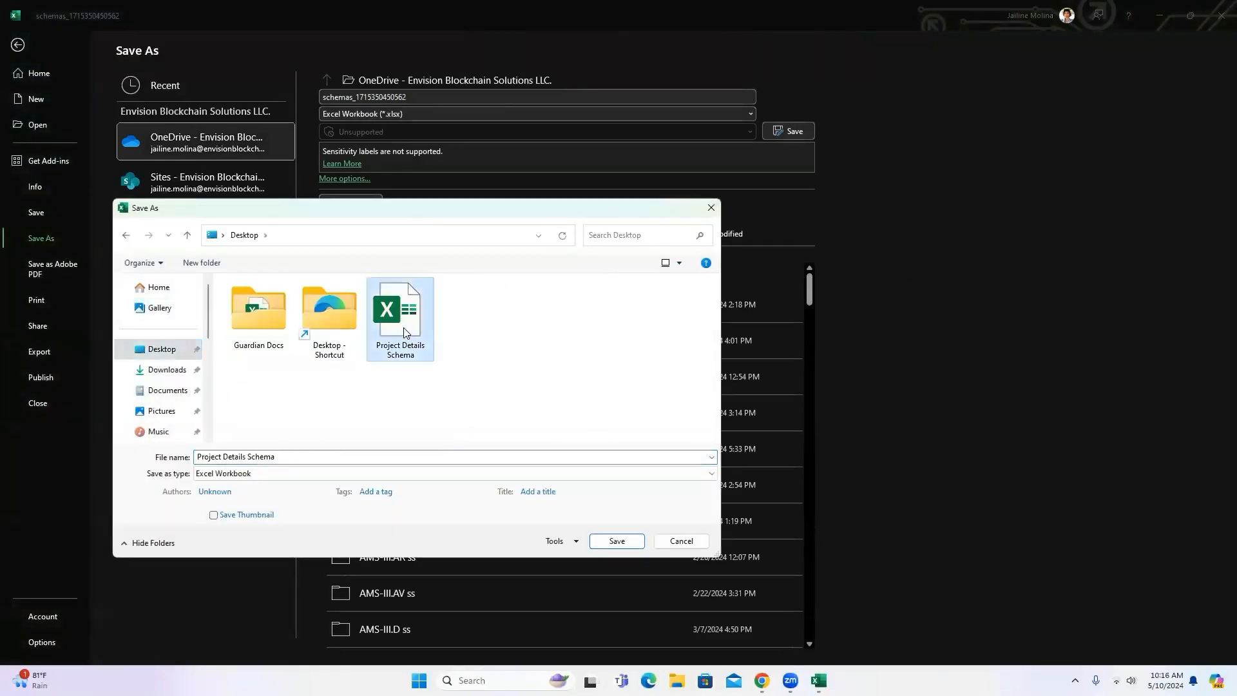
click(617, 541)
click(651, 339)
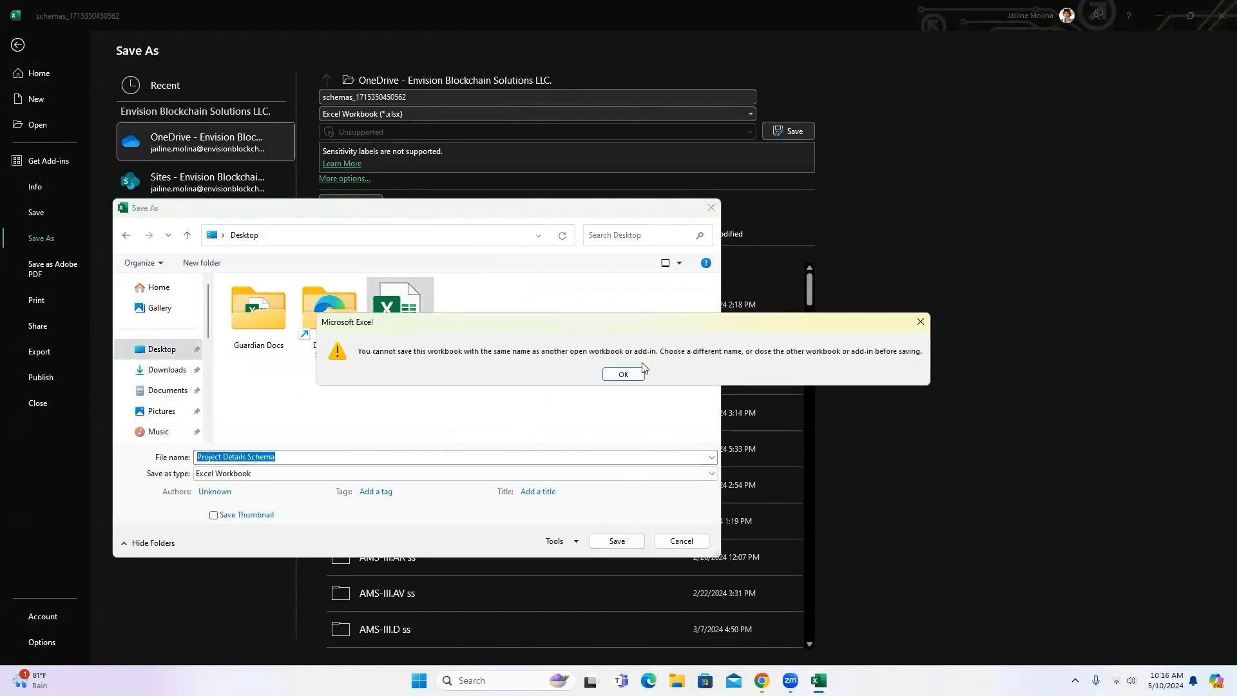
click(623, 374)
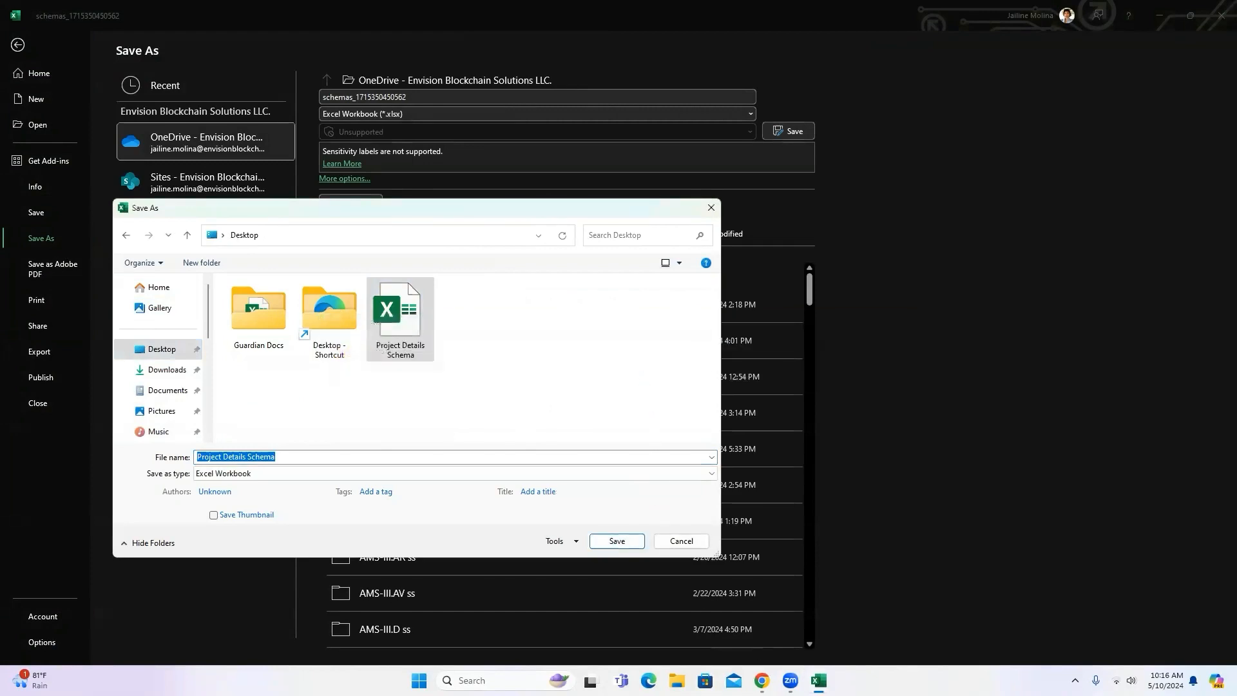
Close the other open Project Details Schema workbook and save the edited one to the Desktop as "Project Details Schema v.2".
mouse_move(818, 681)
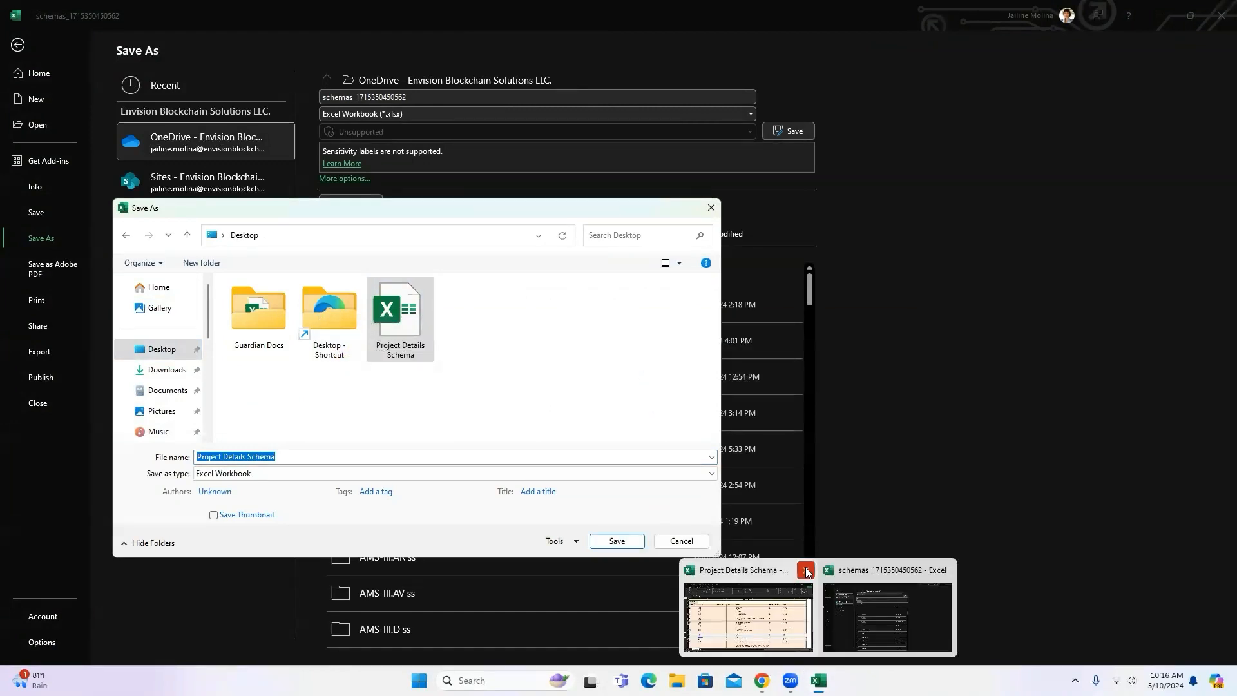
click(804, 569)
click(627, 378)
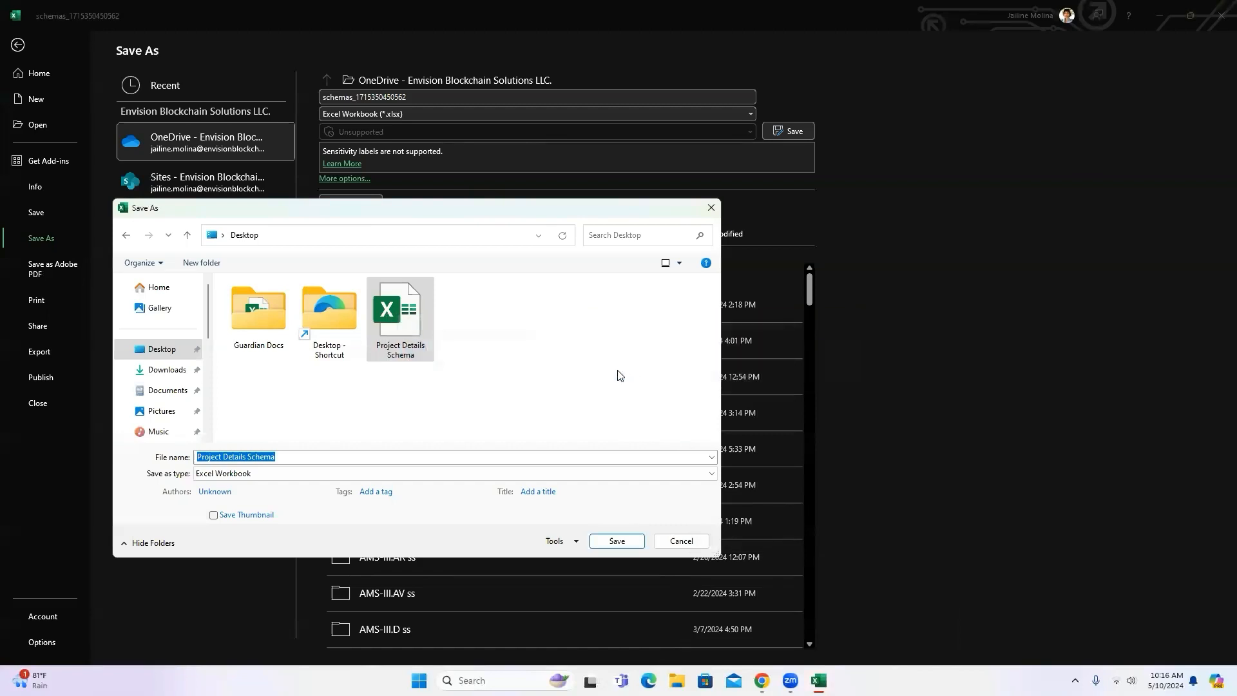
click(286, 457)
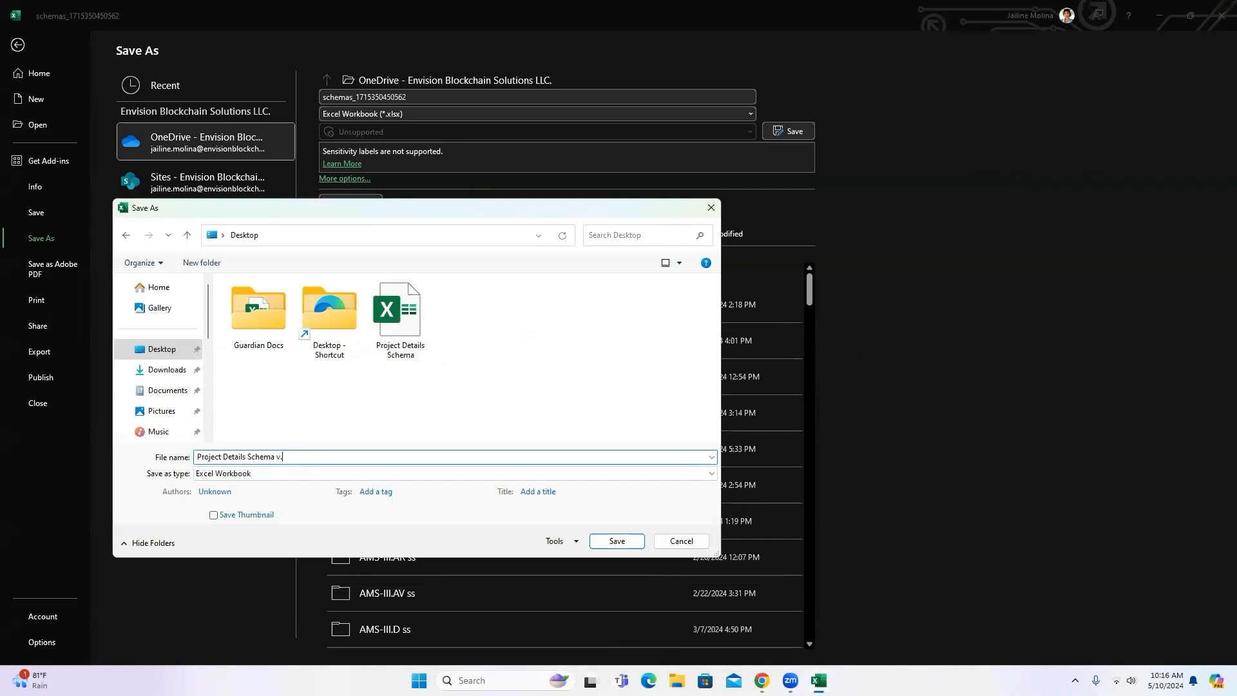
click(605, 543)
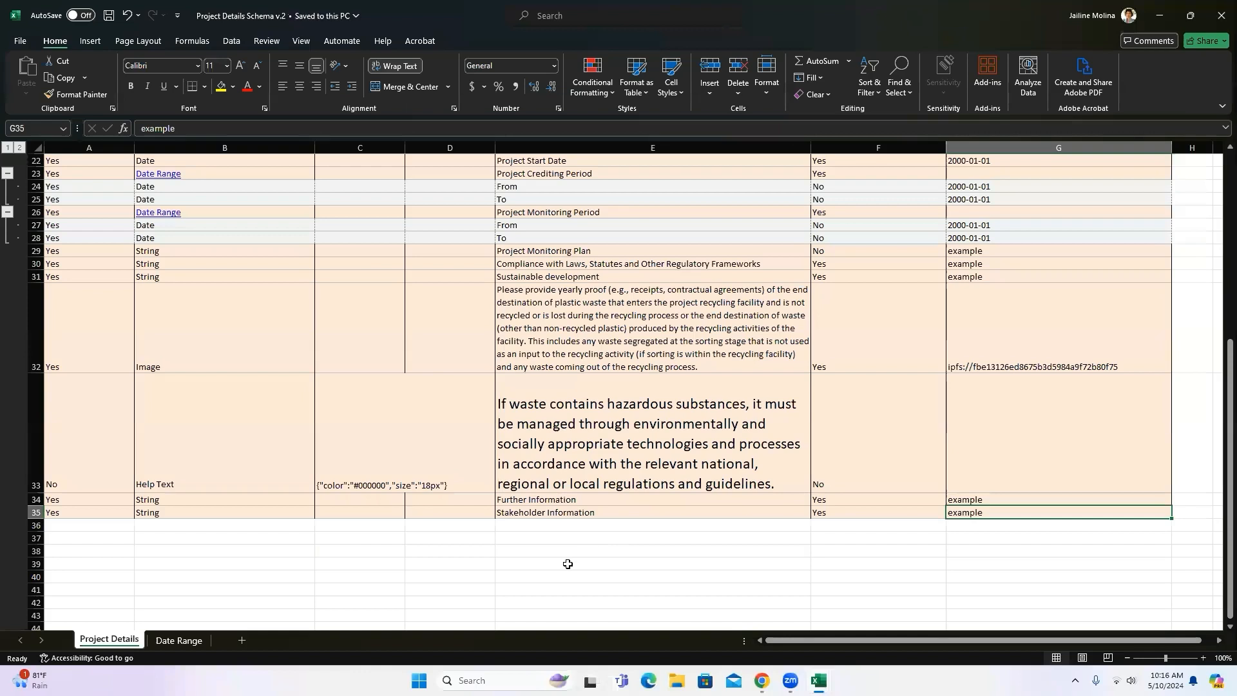
Switch to Managed Guardian Service and load "Project Details Schema v.2" from the Desktop as an Excel schema import.
double_click(394, 11)
drag(390, 24, 176, 8)
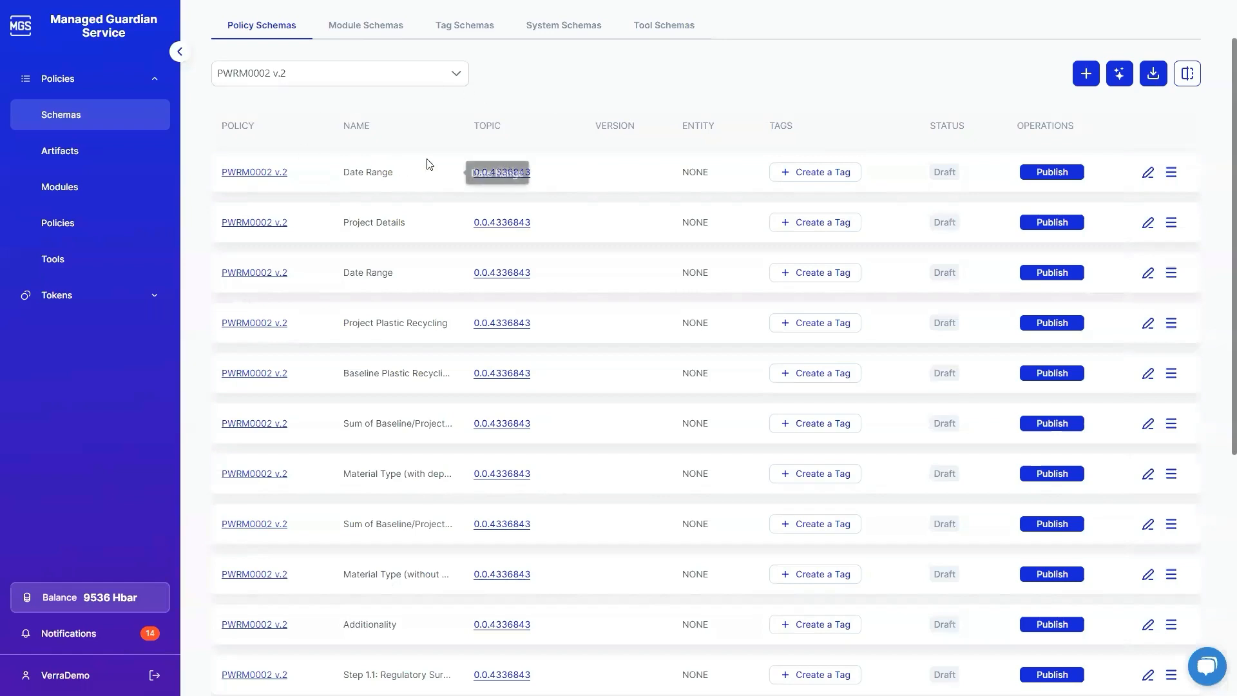
click(1152, 78)
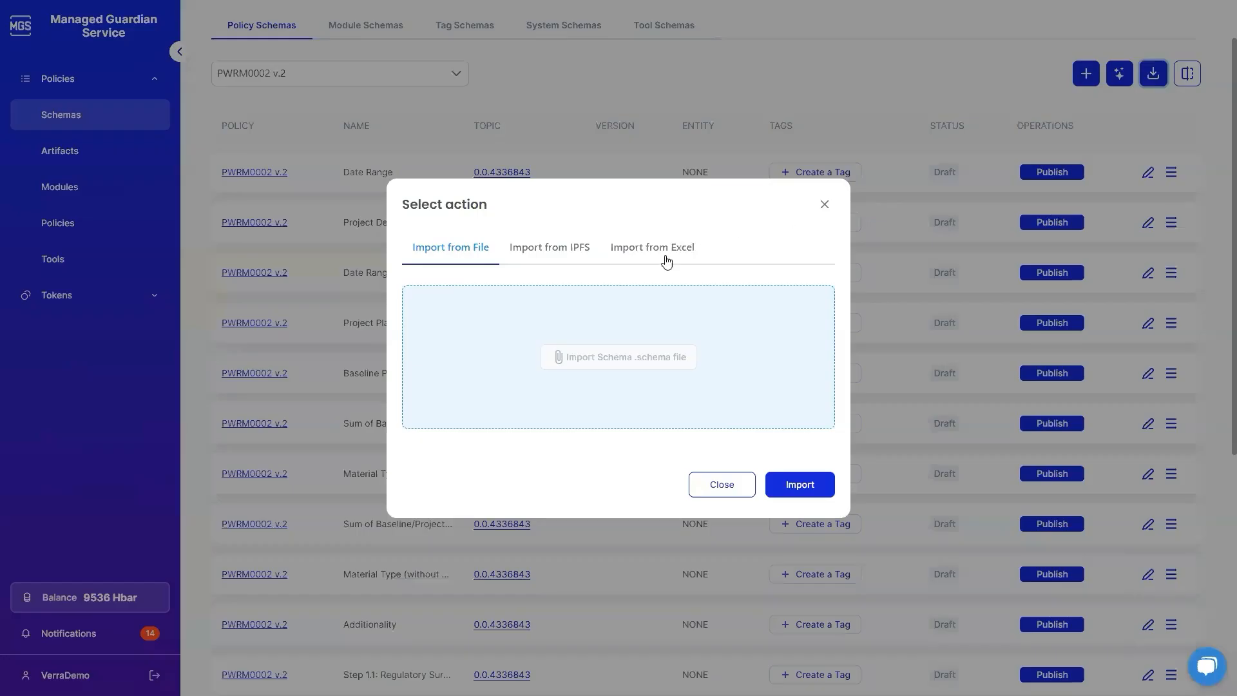
click(664, 259)
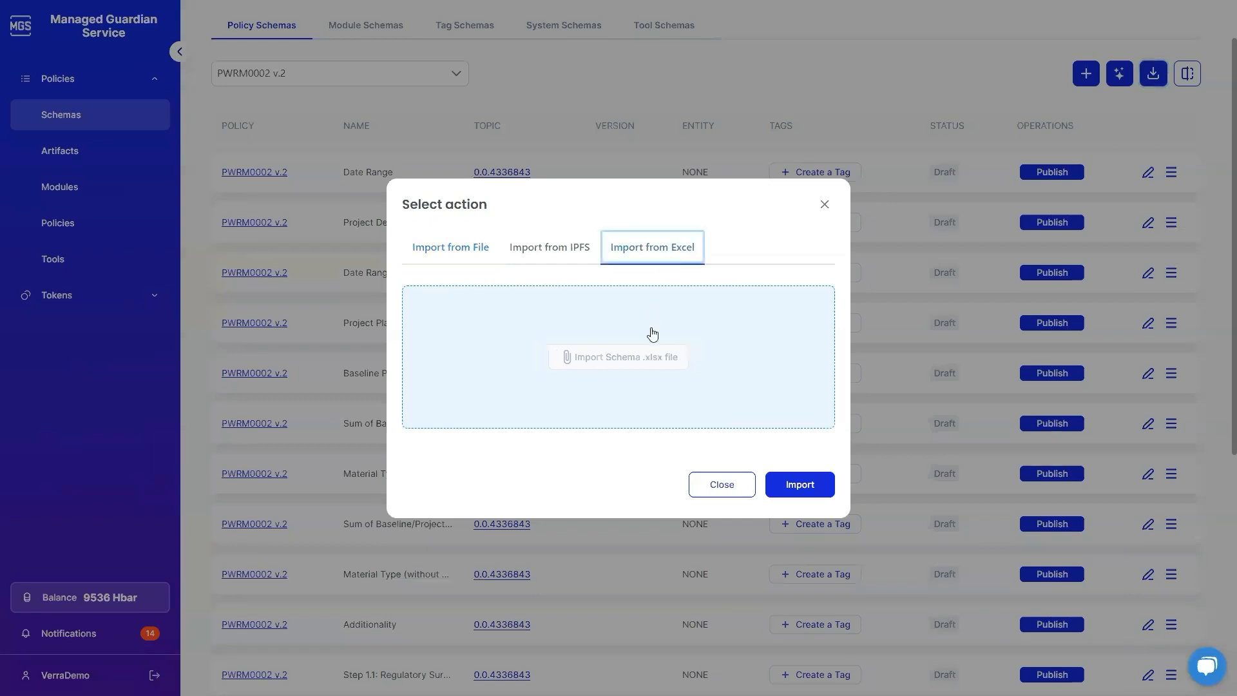
click(649, 359)
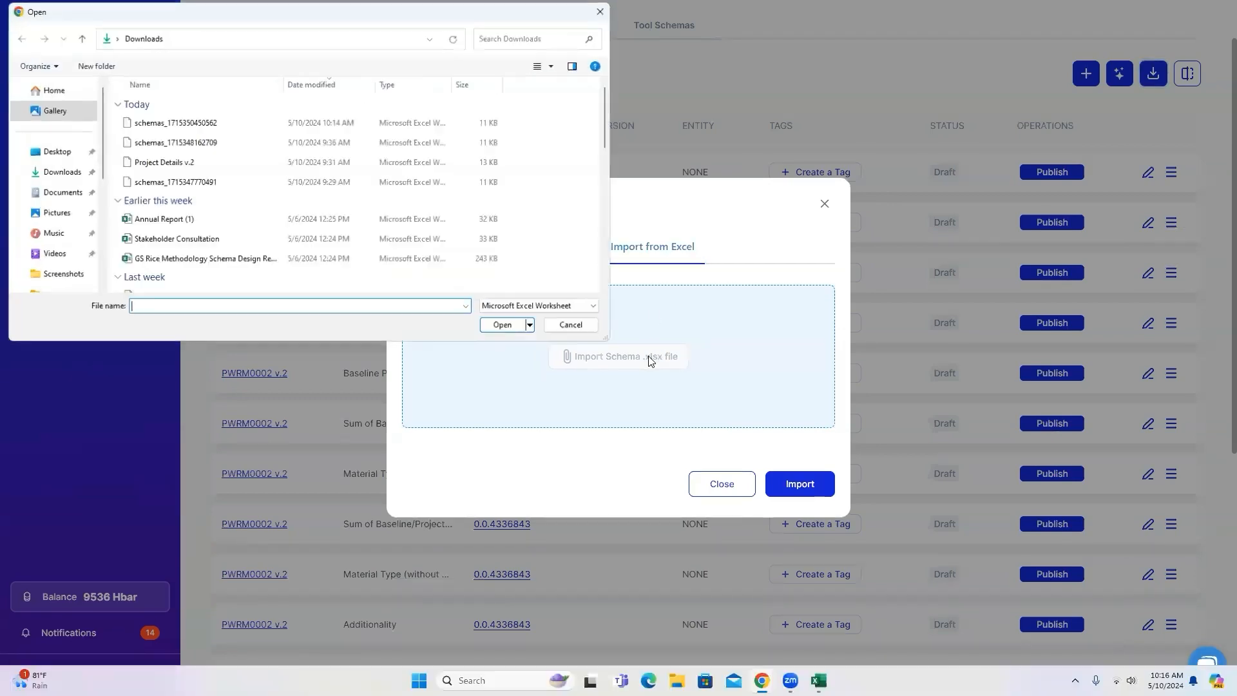
click(56, 152)
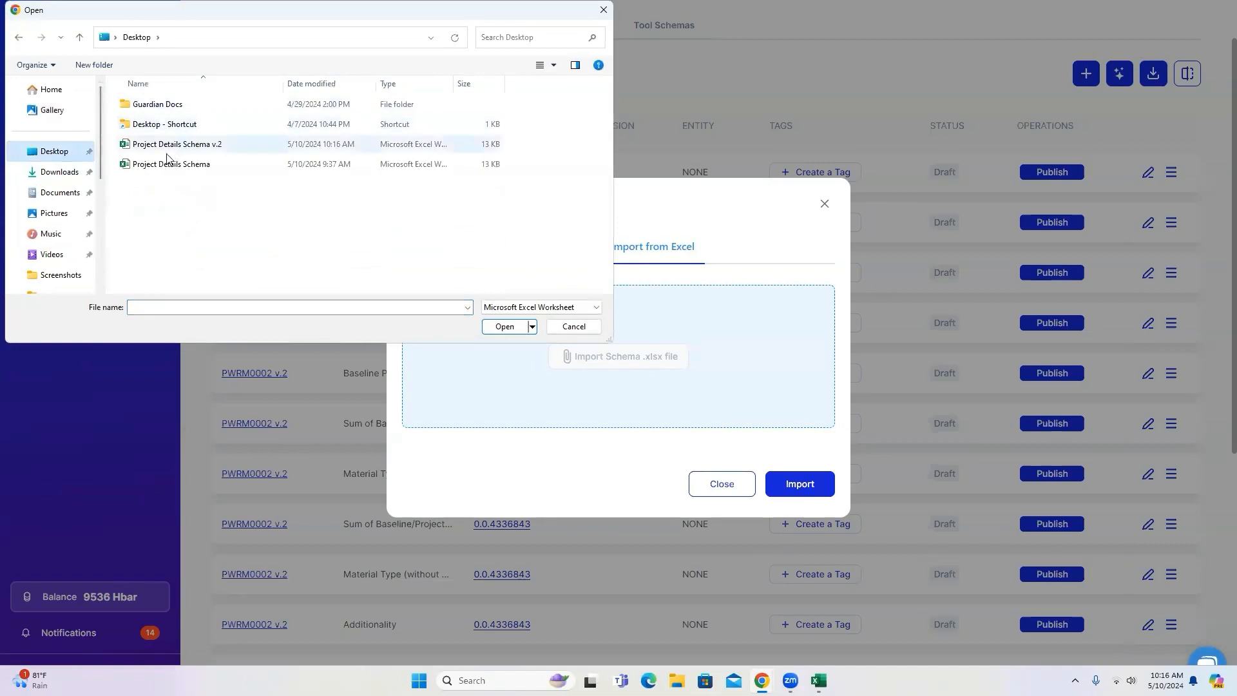
click(221, 145)
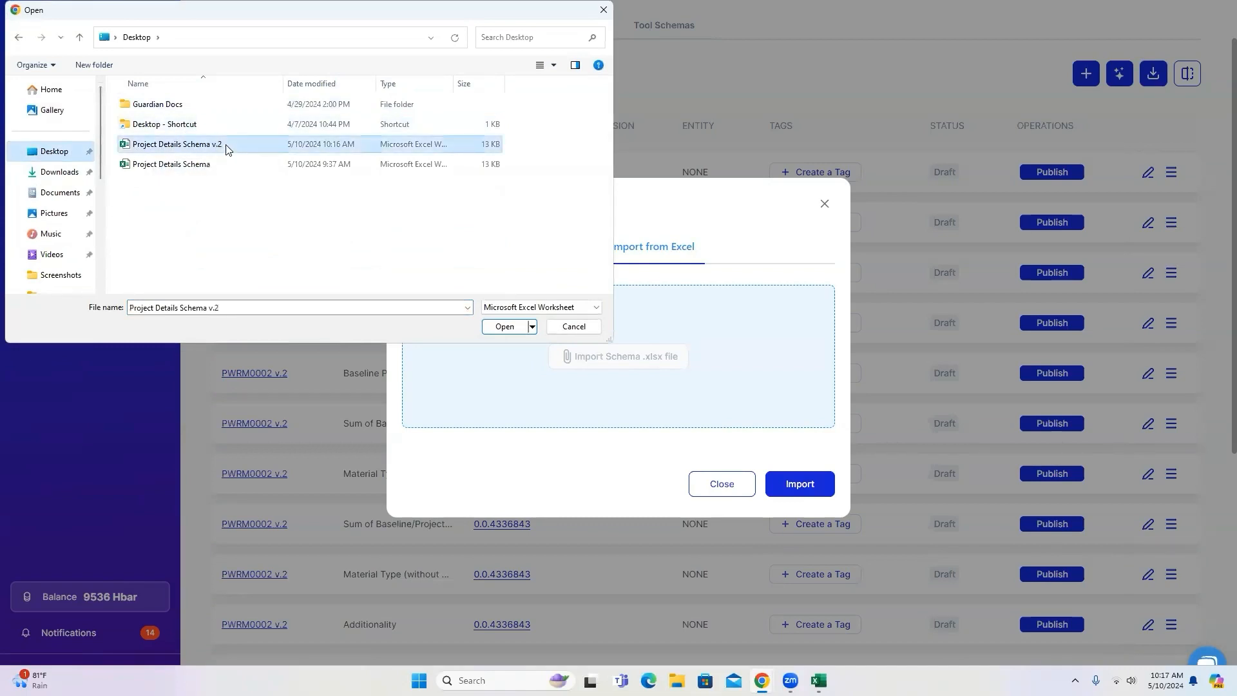
click(512, 329)
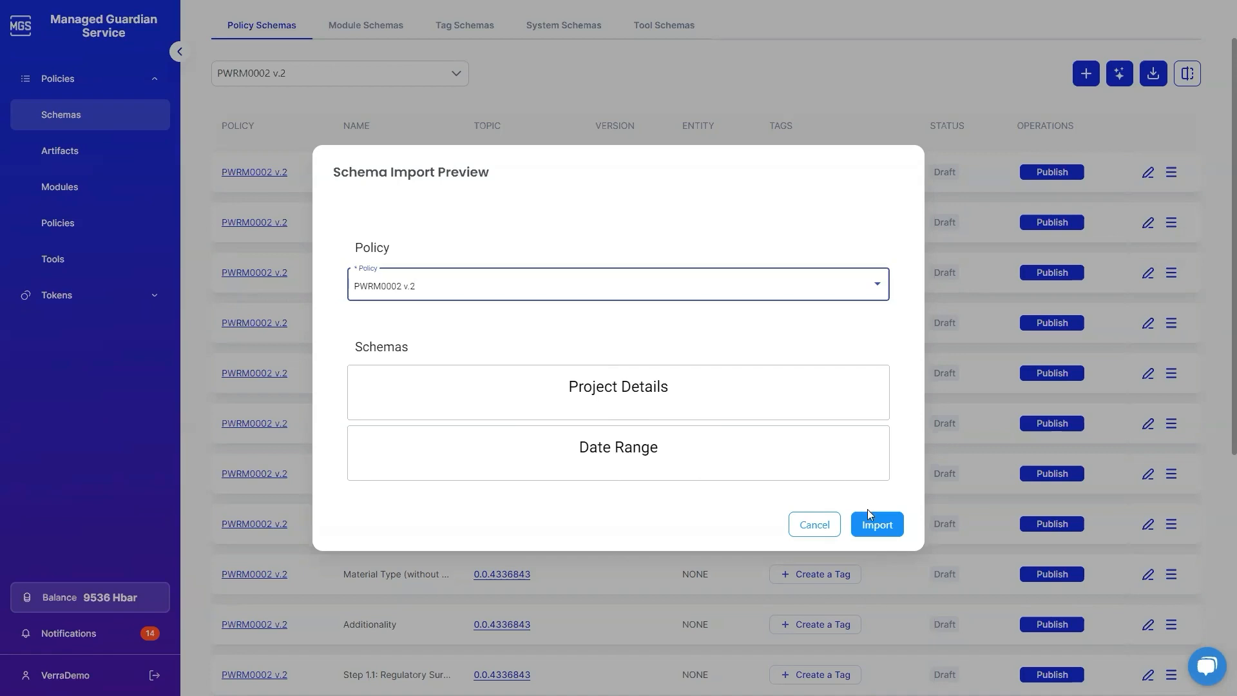
Import the Project Details and Date Range schemas with PWRM0002 v.2 as the target policy.
click(372, 298)
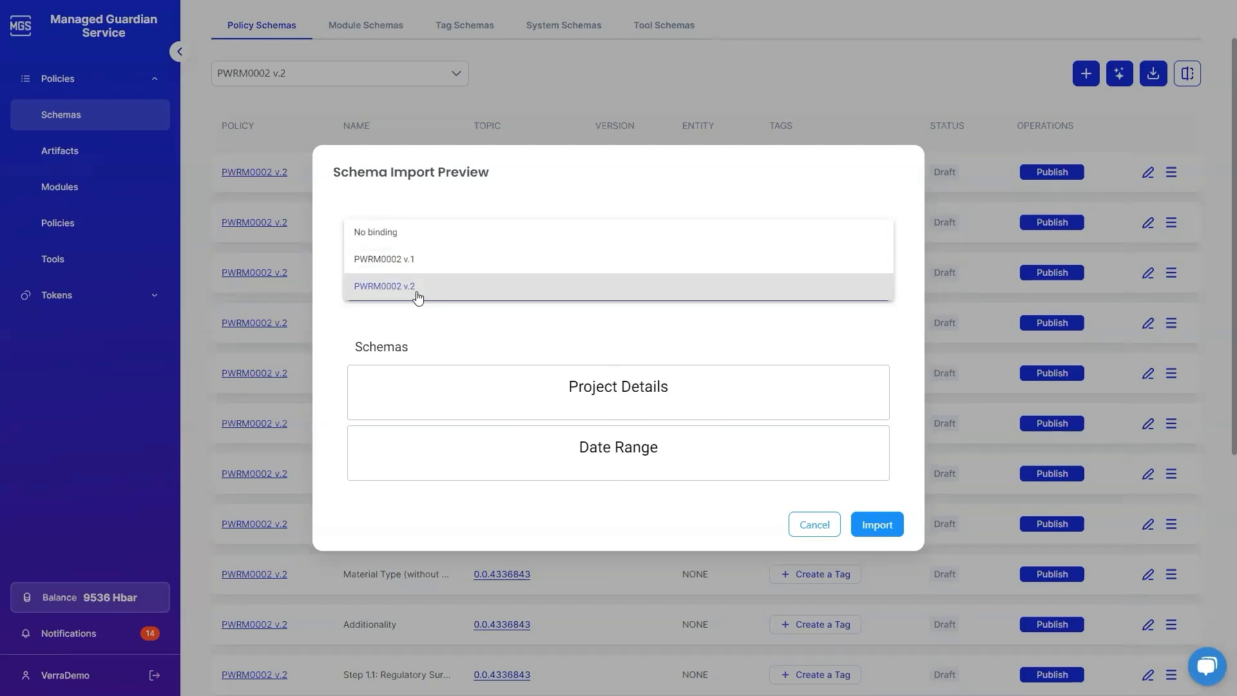
click(845, 293)
click(886, 533)
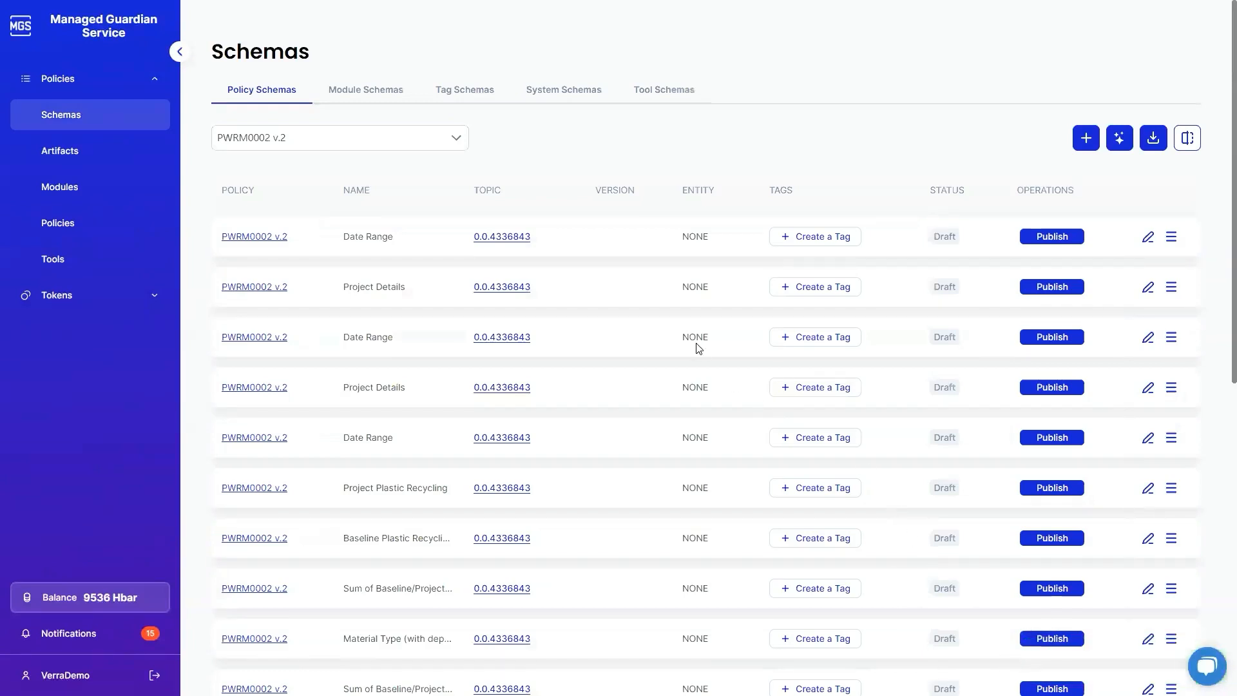
Review the schema list, check the newly imported Project Details schema for the Stakeholder Information field, and close it without changes.
scroll(411, 293, down, 1)
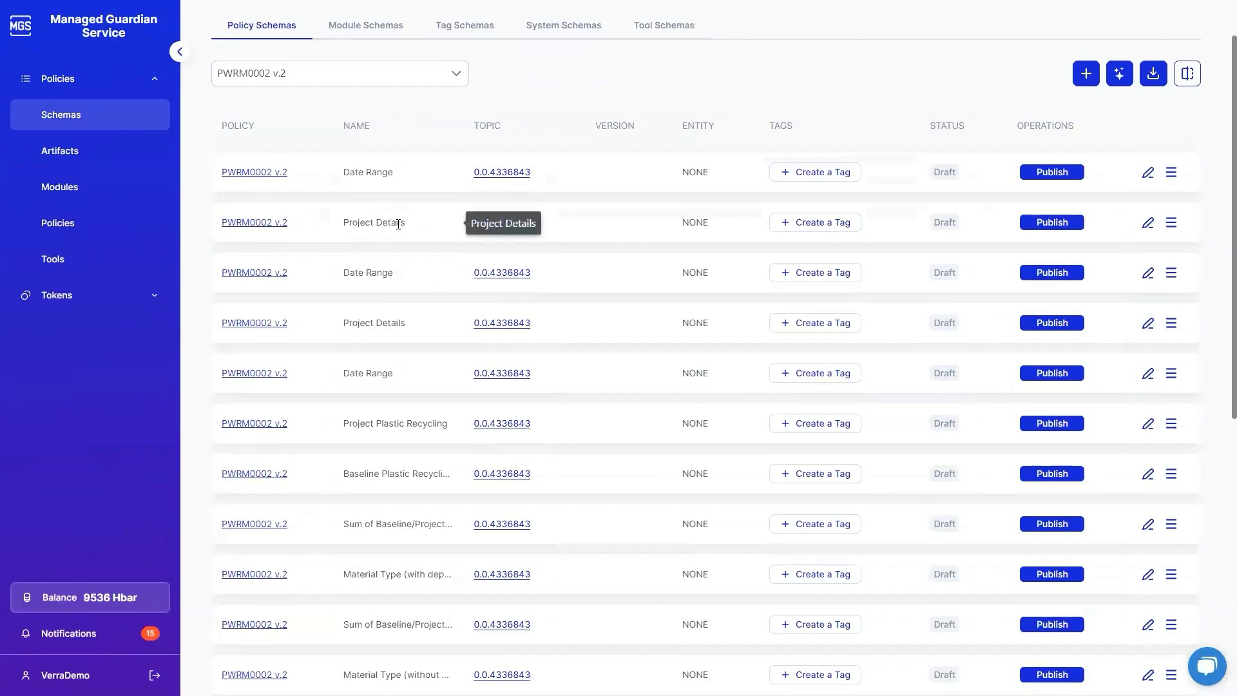
scroll(418, 219, down, 8)
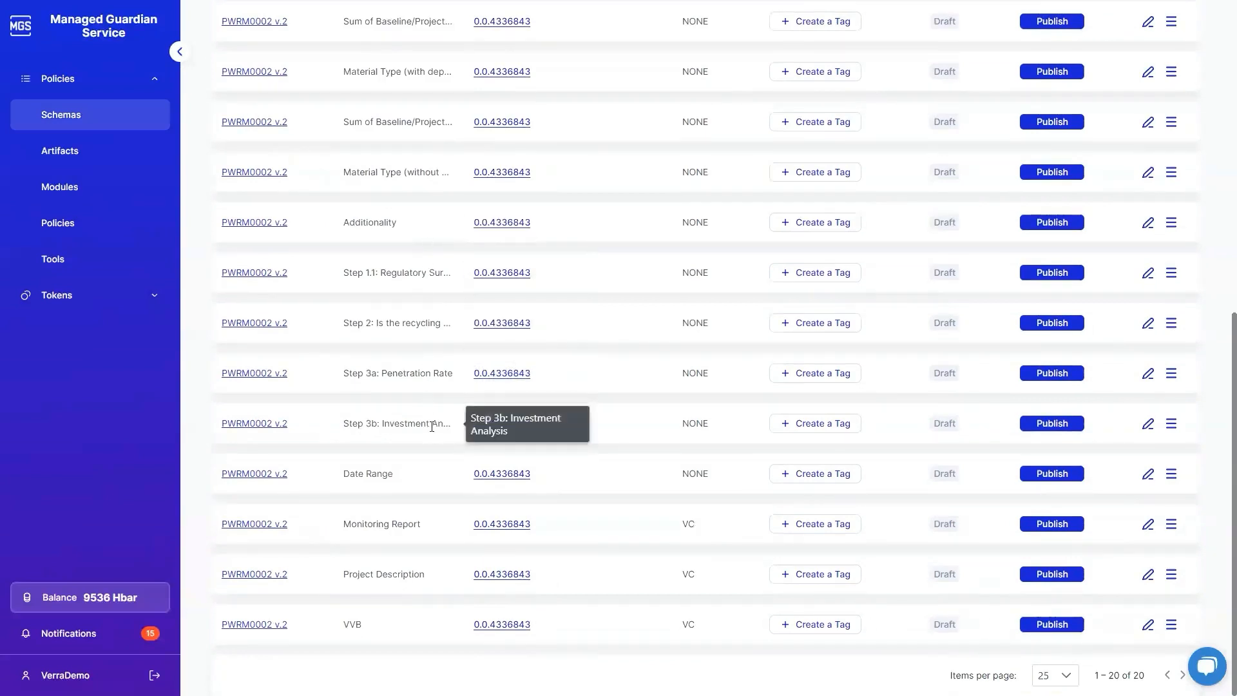
scroll(431, 426, up, 6)
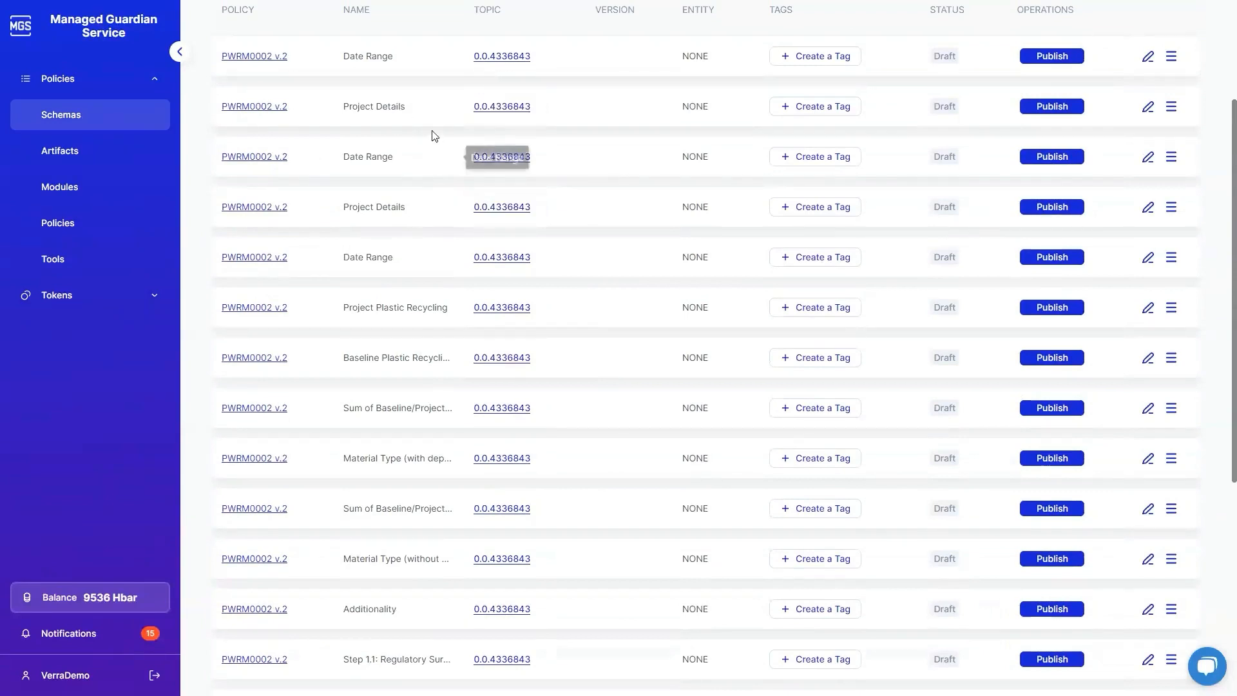
scroll(676, 210, up, 1)
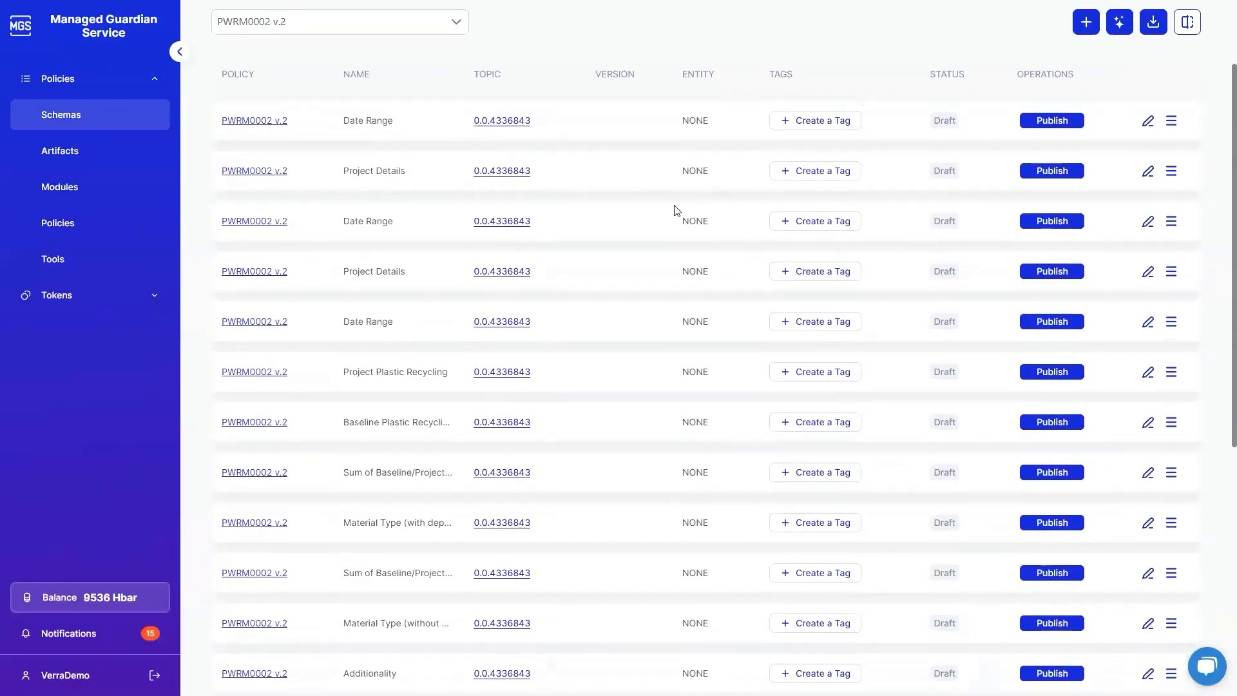
click(1147, 170)
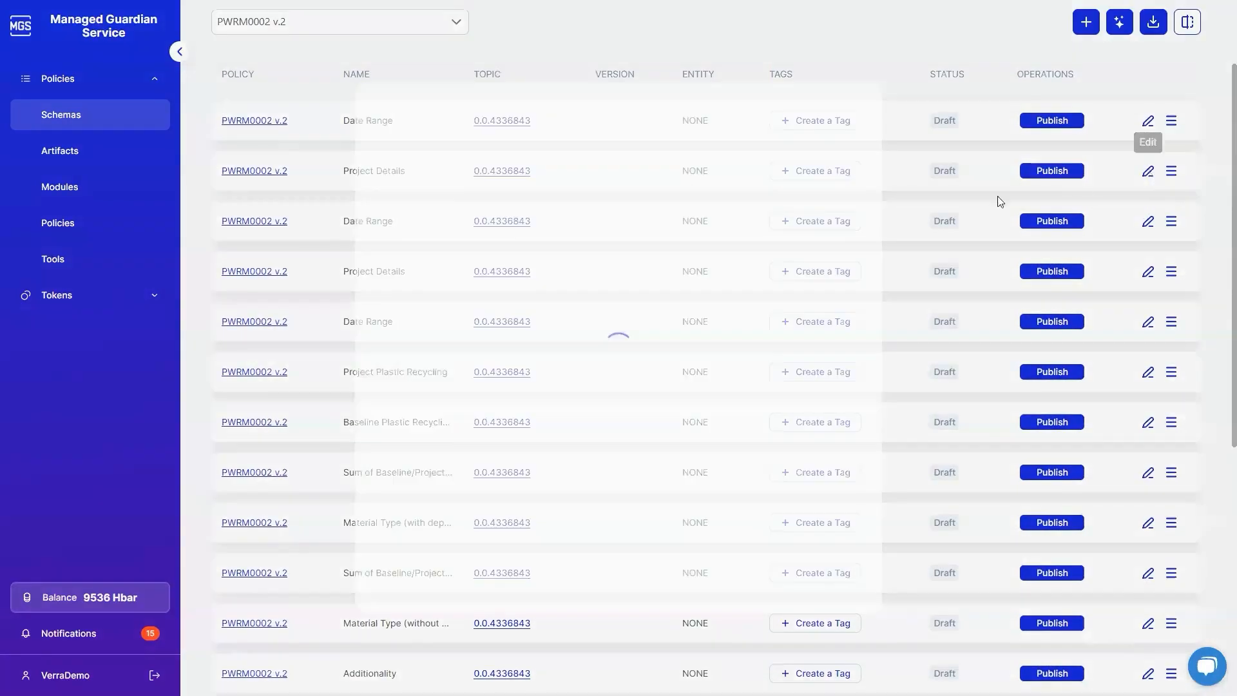
scroll(690, 226, down, 15)
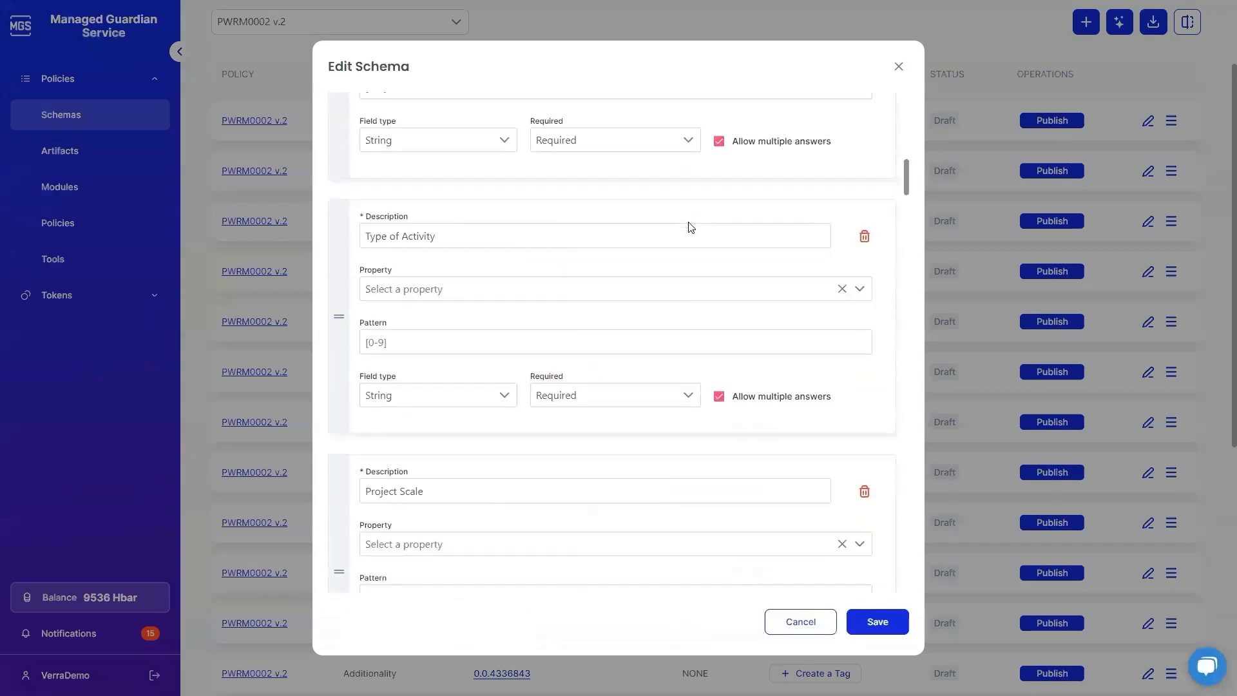
drag(907, 194, 942, 587)
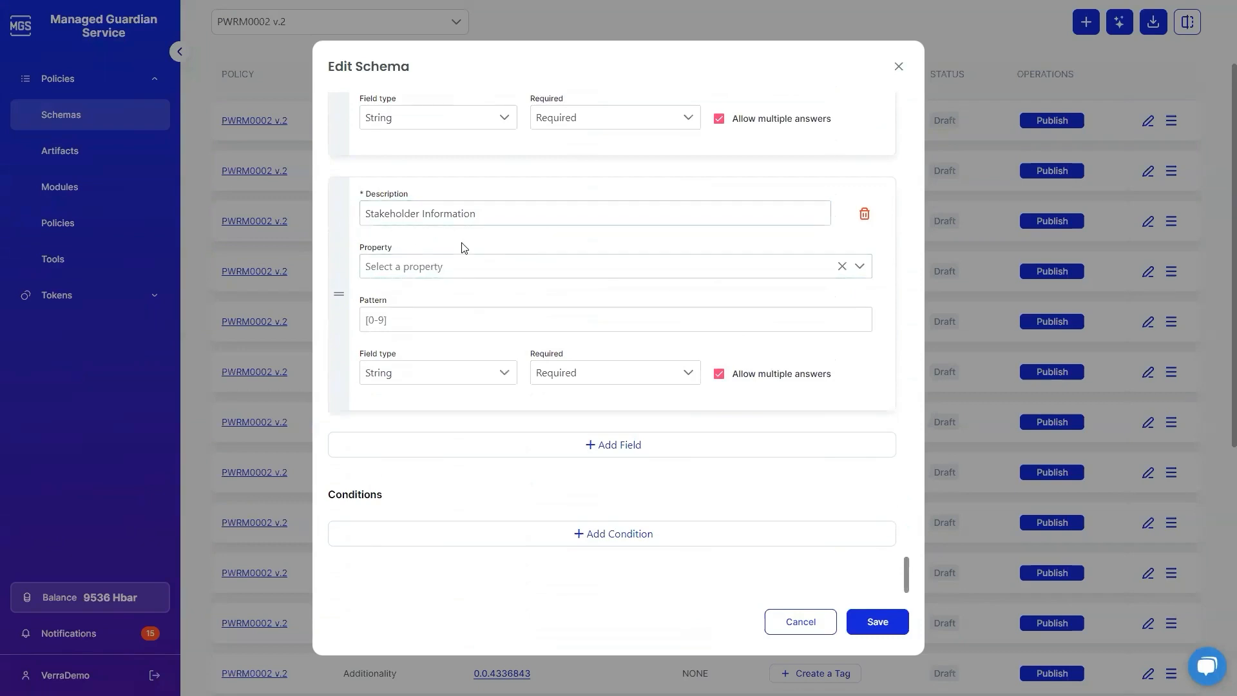
click(898, 67)
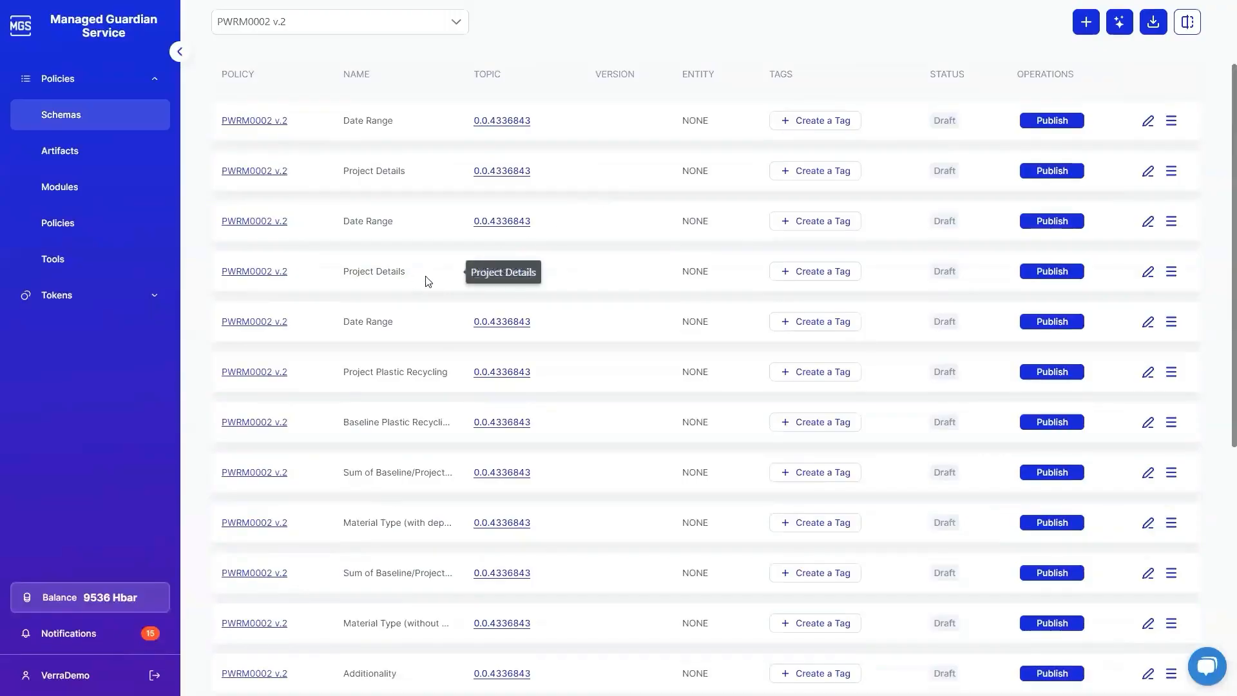
Try to delete the older Project Details schema, the lower of the two in the list.
click(1171, 273)
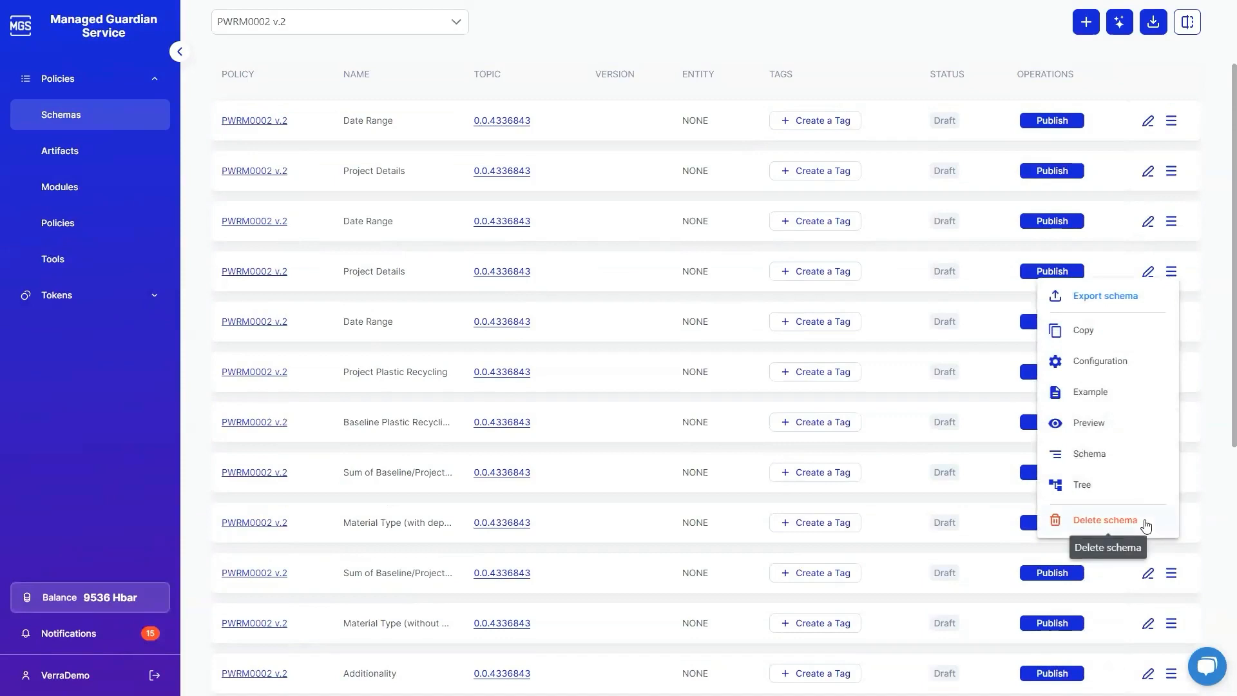
click(1106, 520)
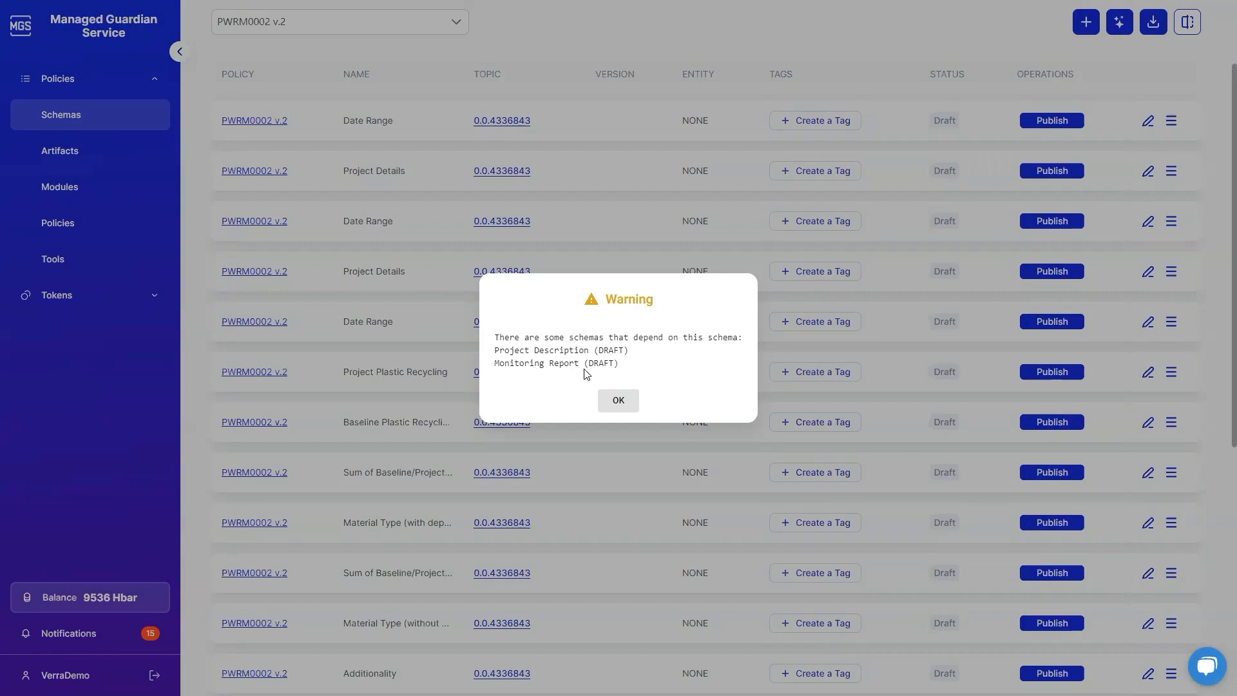
click(618, 400)
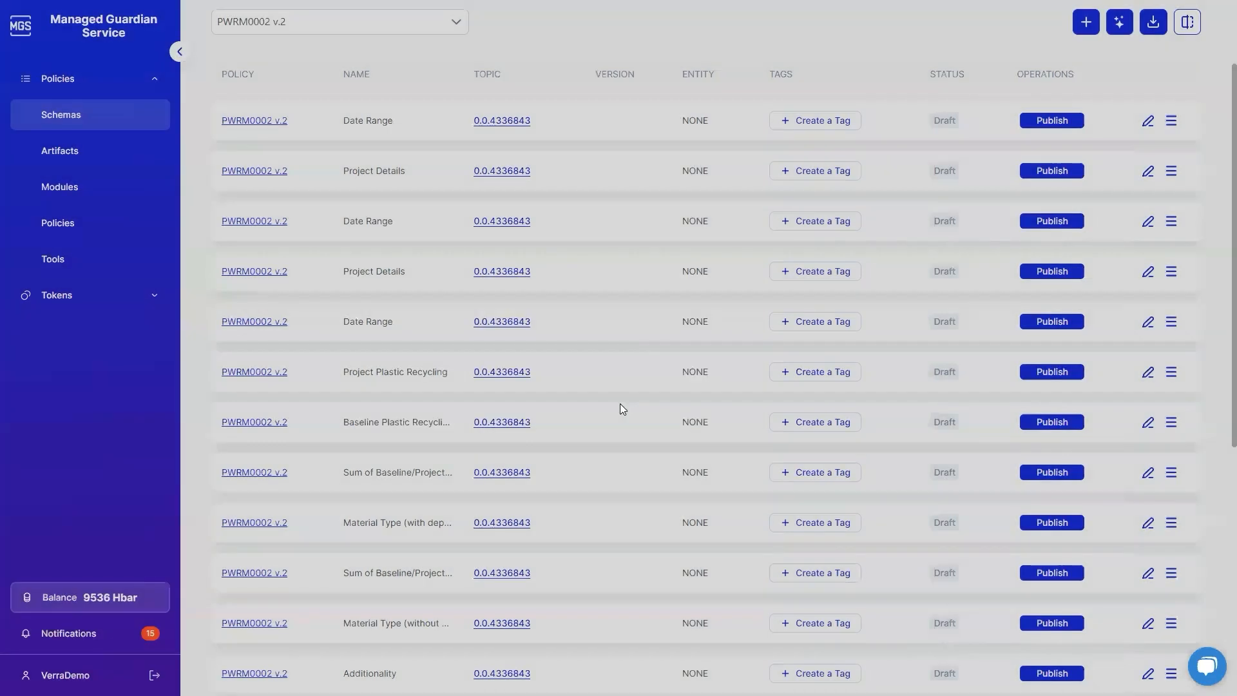
In the Project Description schema, set the Project Details field's type to the newly imported Project Details schema, the last one listed, and save.
scroll(649, 320, down, 4)
scroll(649, 320, down, 3)
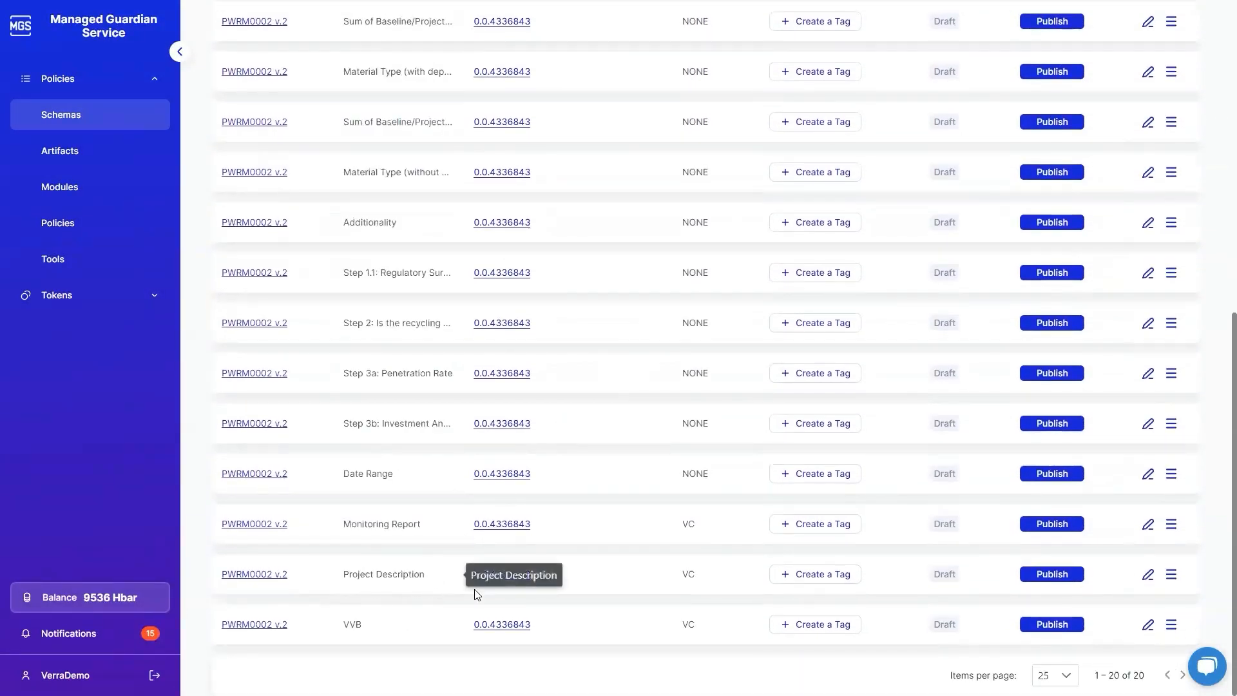
click(1149, 578)
scroll(613, 447, down, 6)
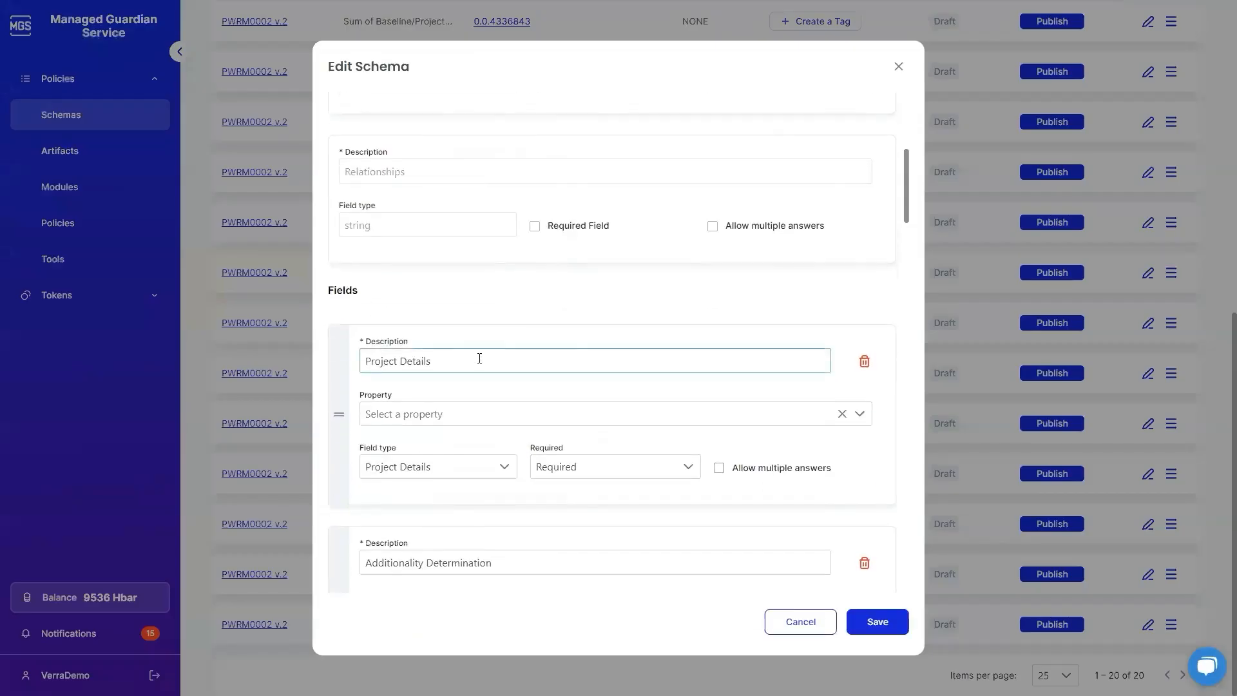
click(484, 406)
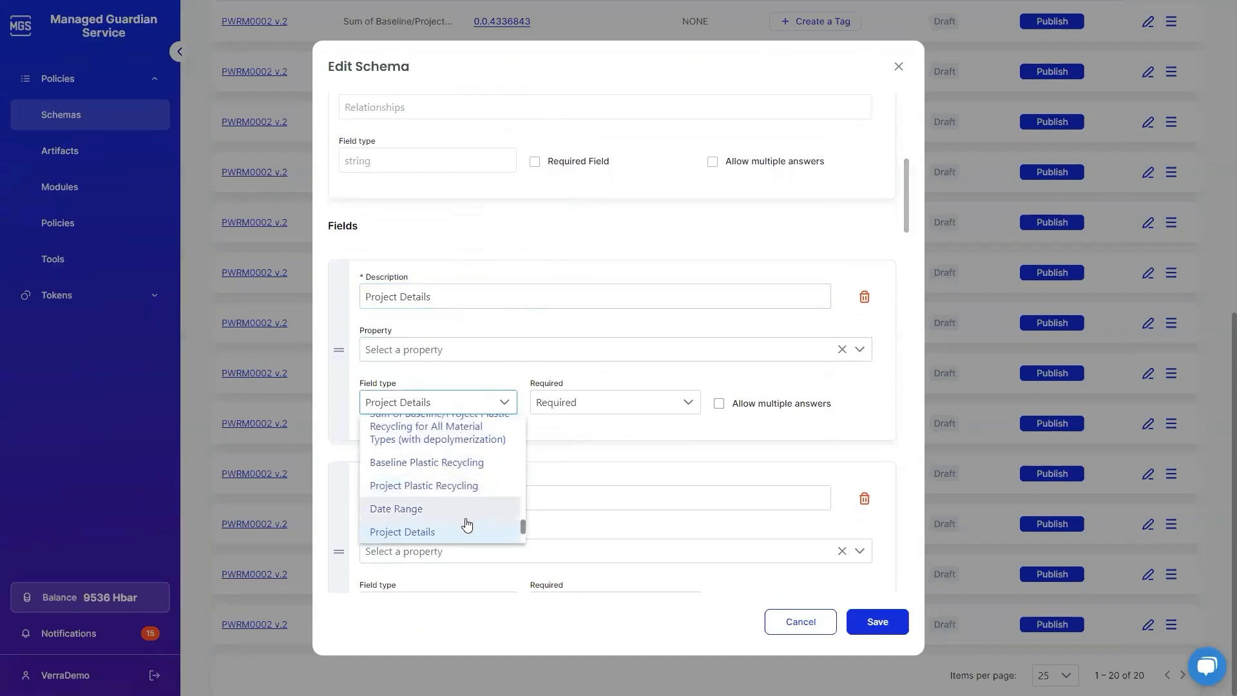
scroll(454, 525, up, 5)
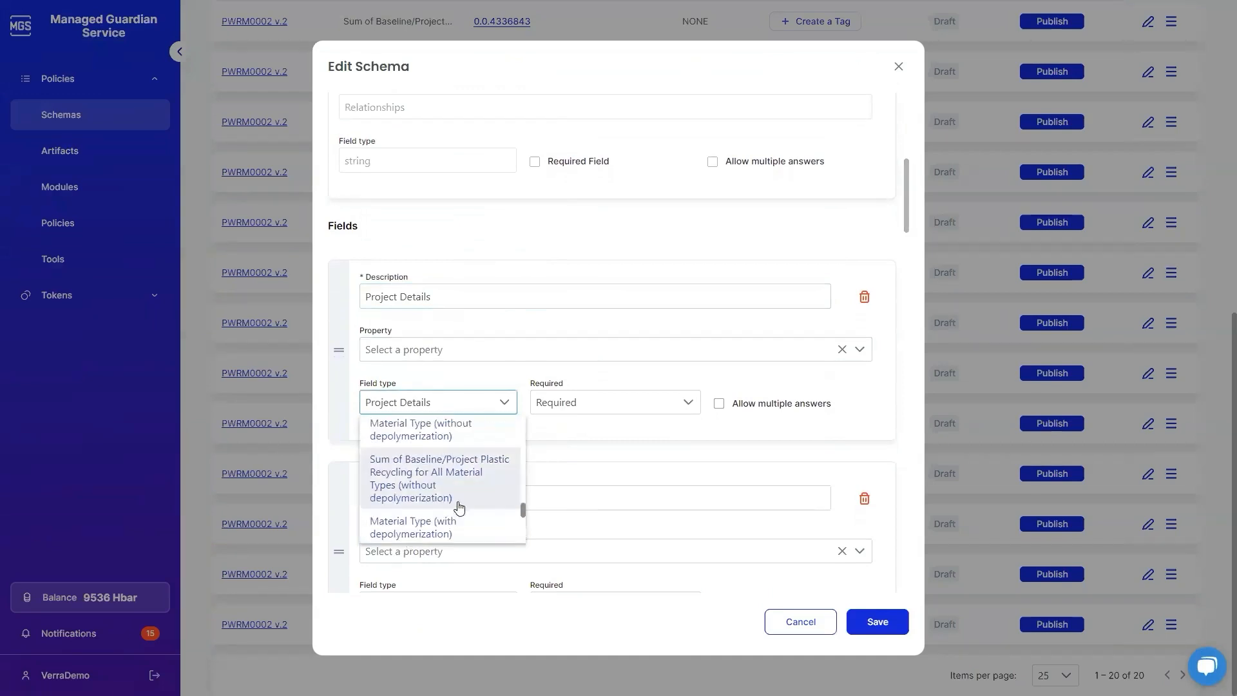
scroll(462, 505, down, 6)
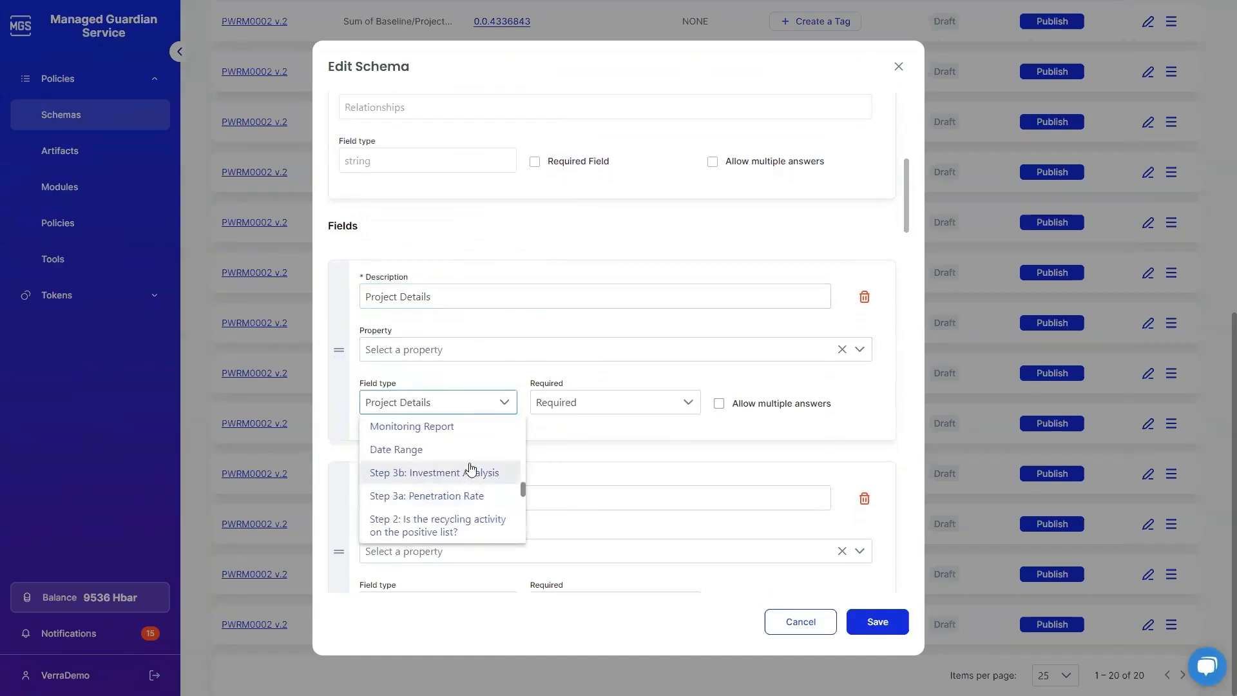
scroll(473, 455, down, 5)
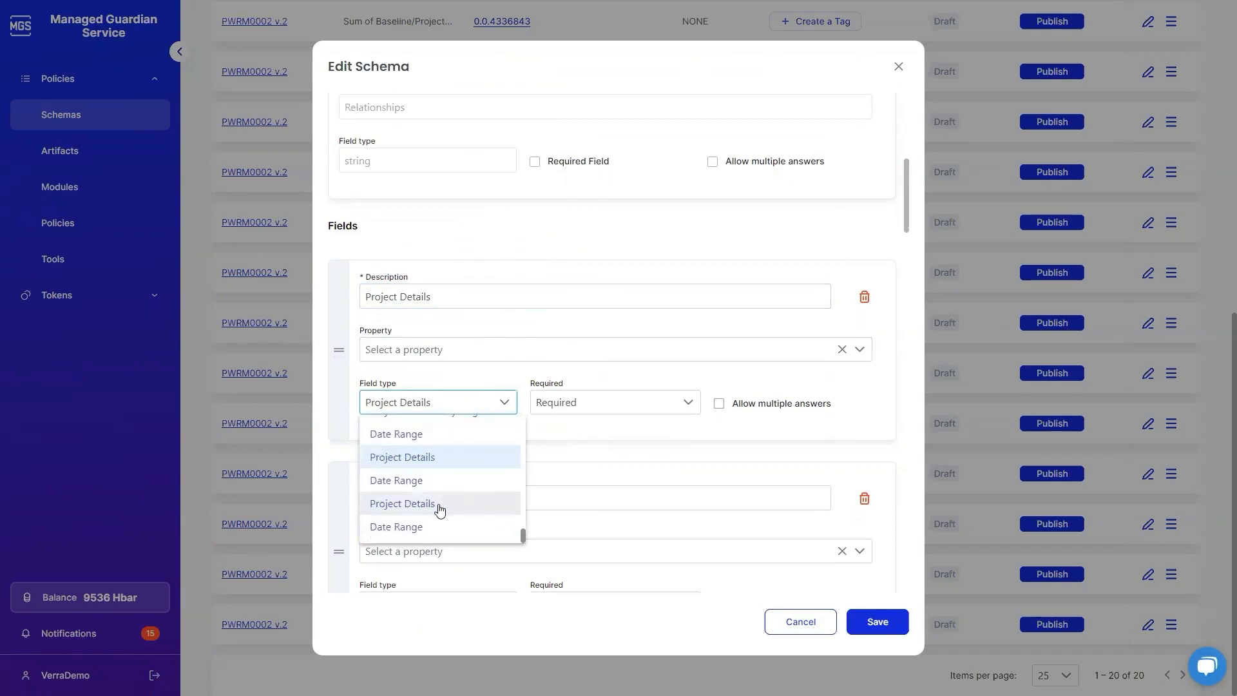
click(433, 503)
click(866, 619)
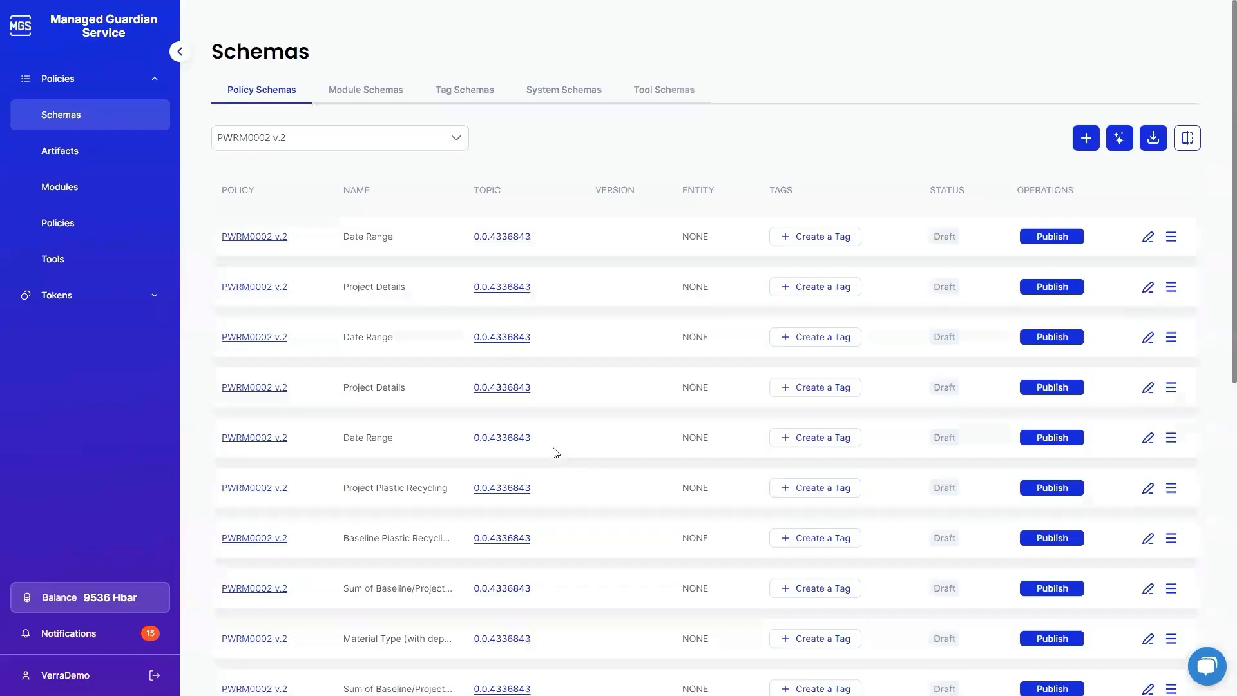
In the Monitoring Report schema, set the Project Details field's type to the last-listed, newly imported Project Details schema and save.
scroll(533, 433, down, 8)
scroll(538, 431, down, 1)
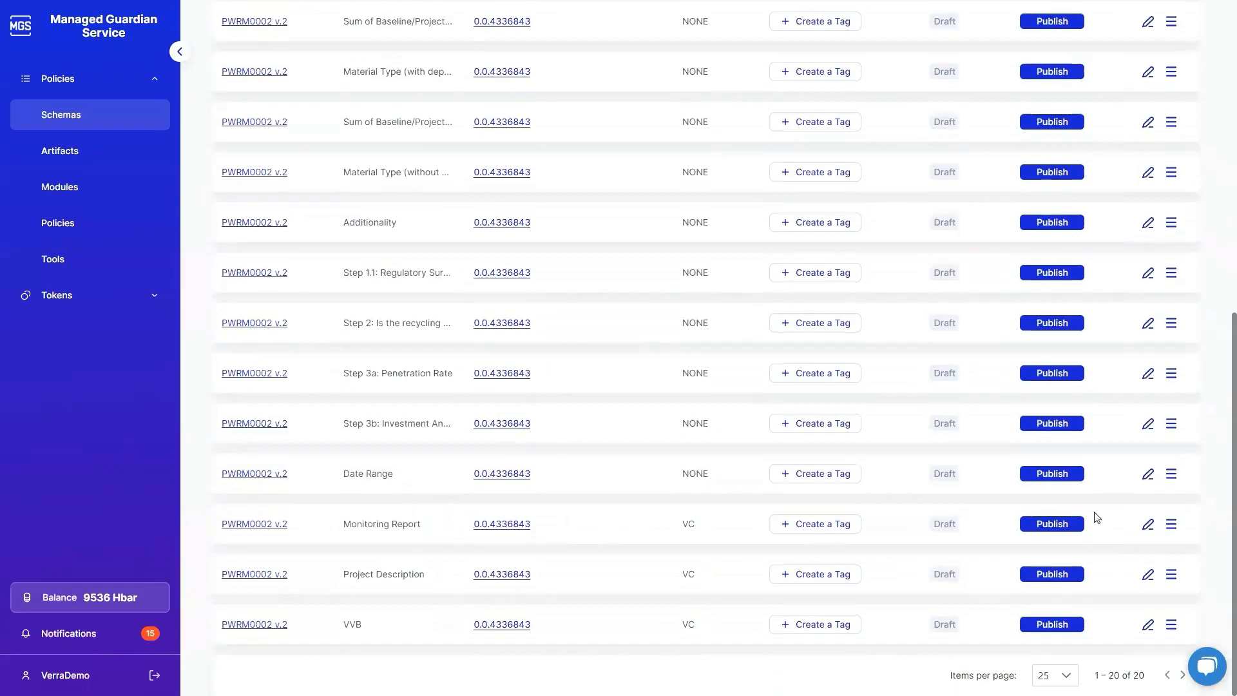
click(1148, 523)
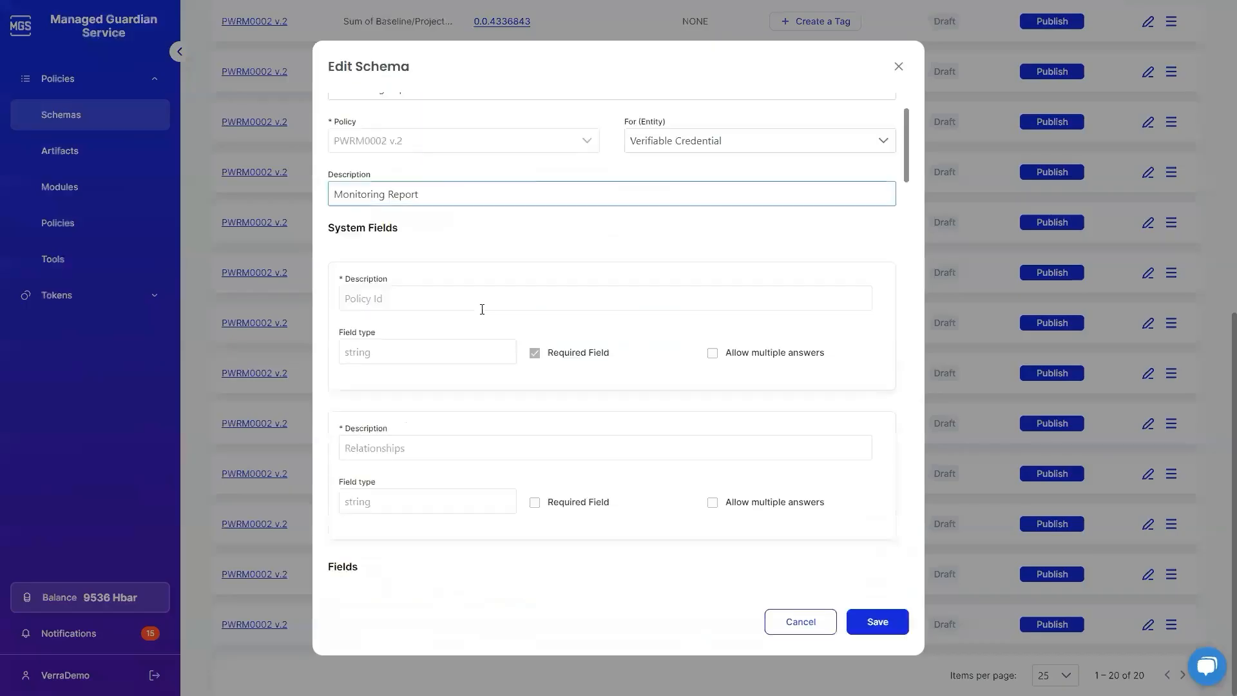
scroll(483, 310, down, 5)
click(468, 465)
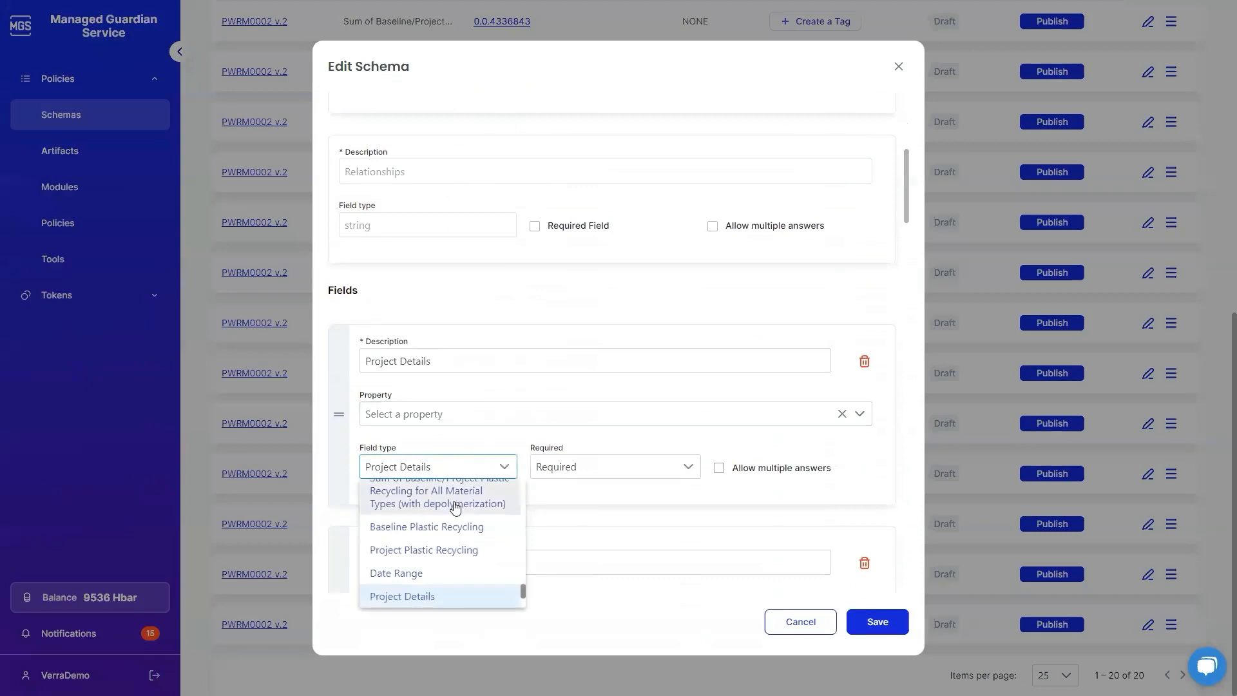
scroll(451, 506, down, 2)
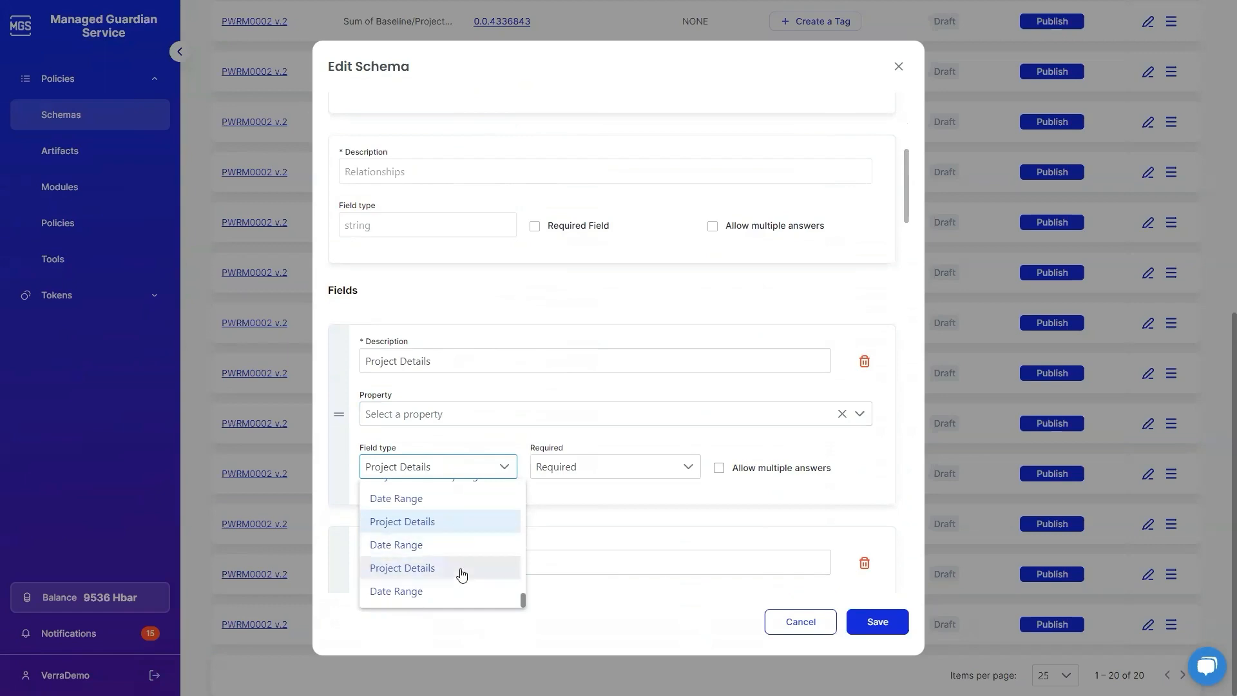
click(420, 569)
click(852, 626)
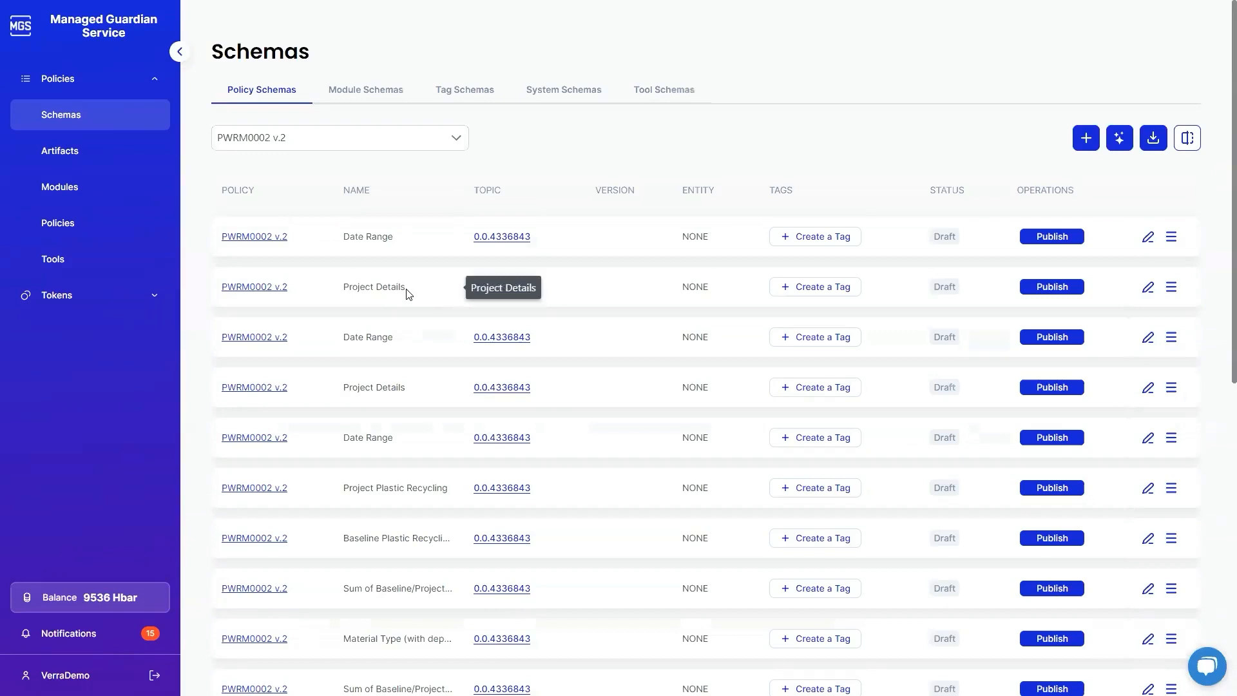
Delete the older Project Details schema, the lower of the two in the list, from PWRM0002 v.2.
click(1170, 387)
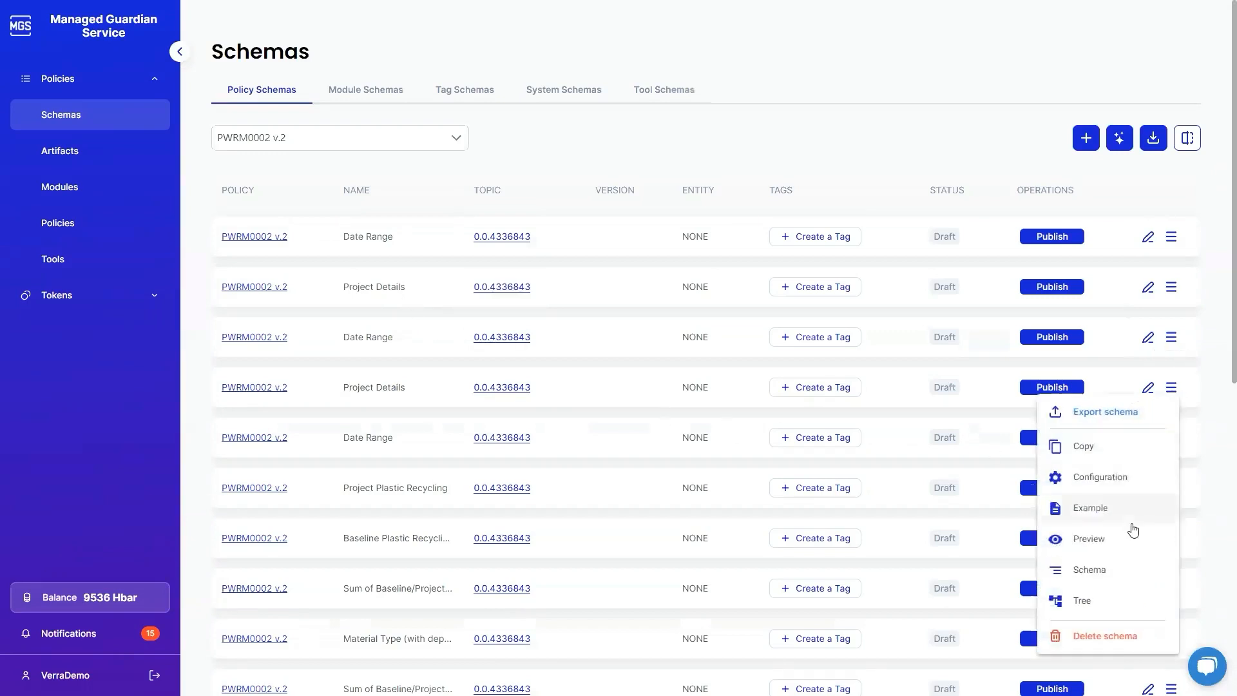
click(1127, 636)
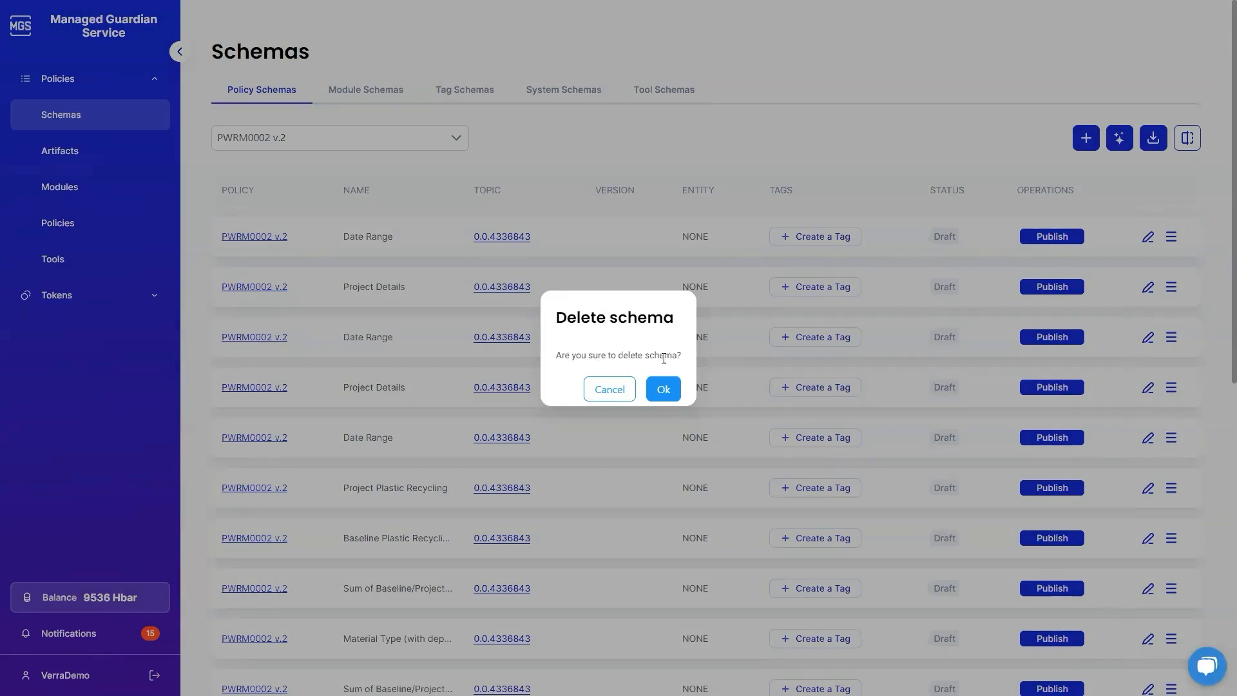
click(668, 392)
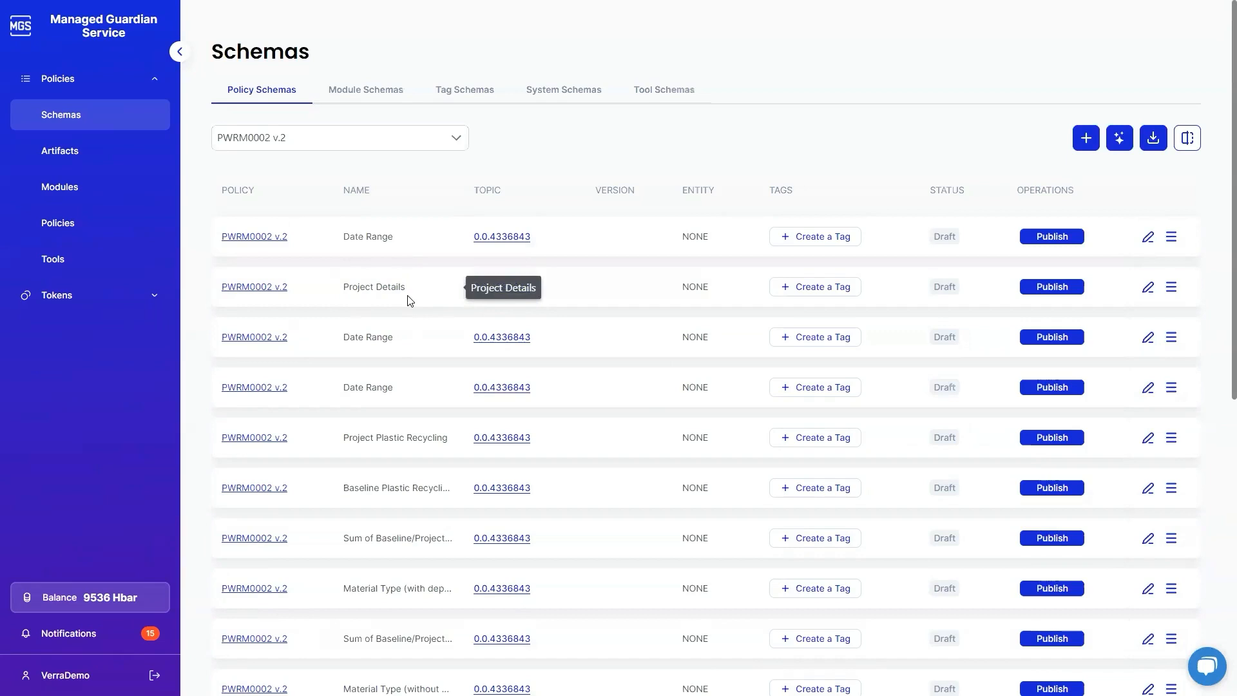
Start a schema comparison with PWRM0002 v.1 as the first policy and PWRM0002 v.2 as the second.
click(1187, 139)
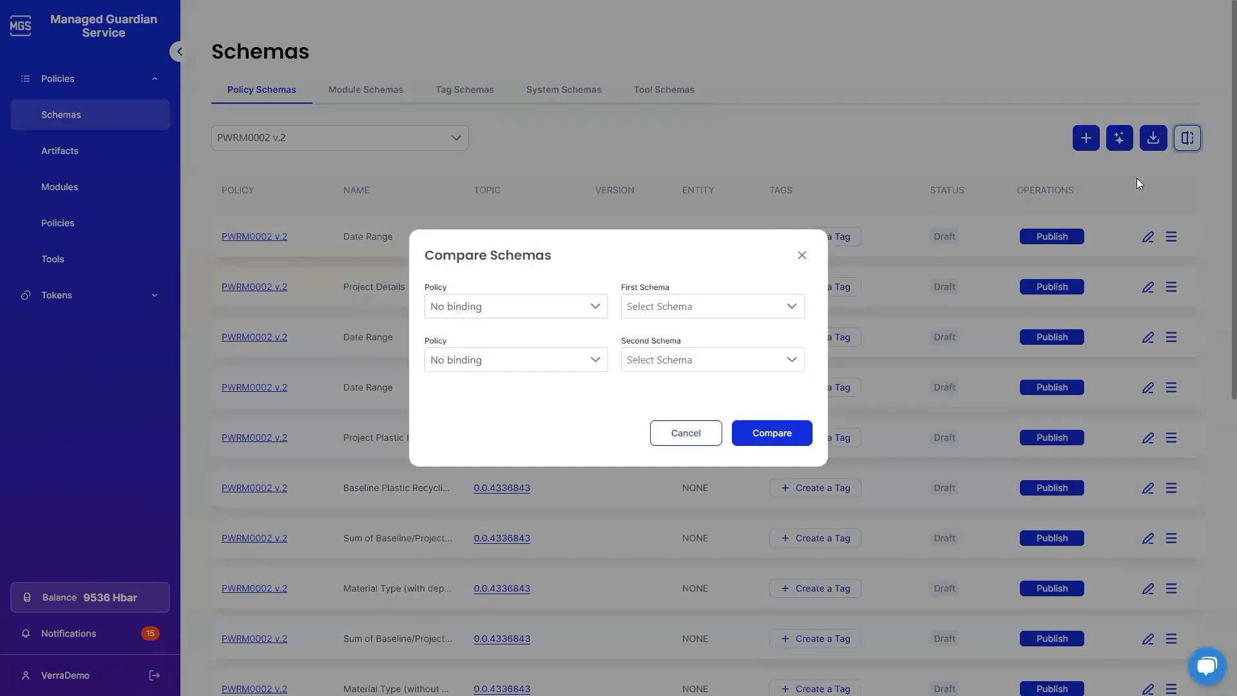
click(557, 314)
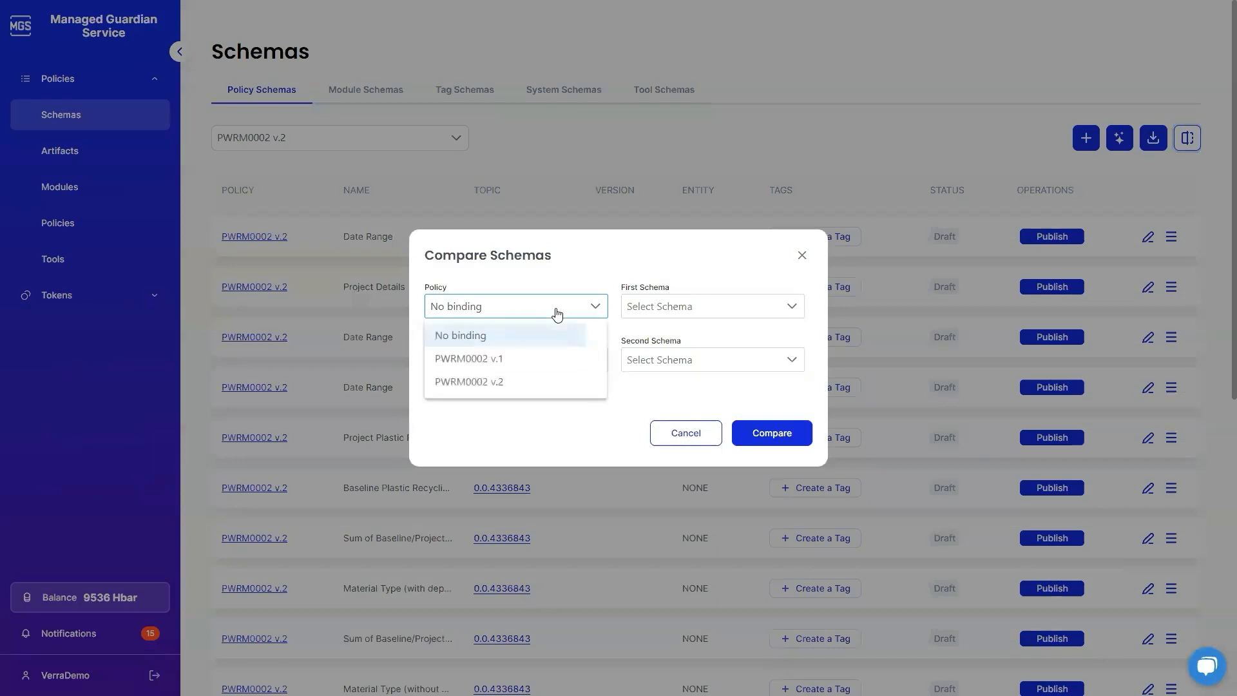
click(547, 361)
click(544, 363)
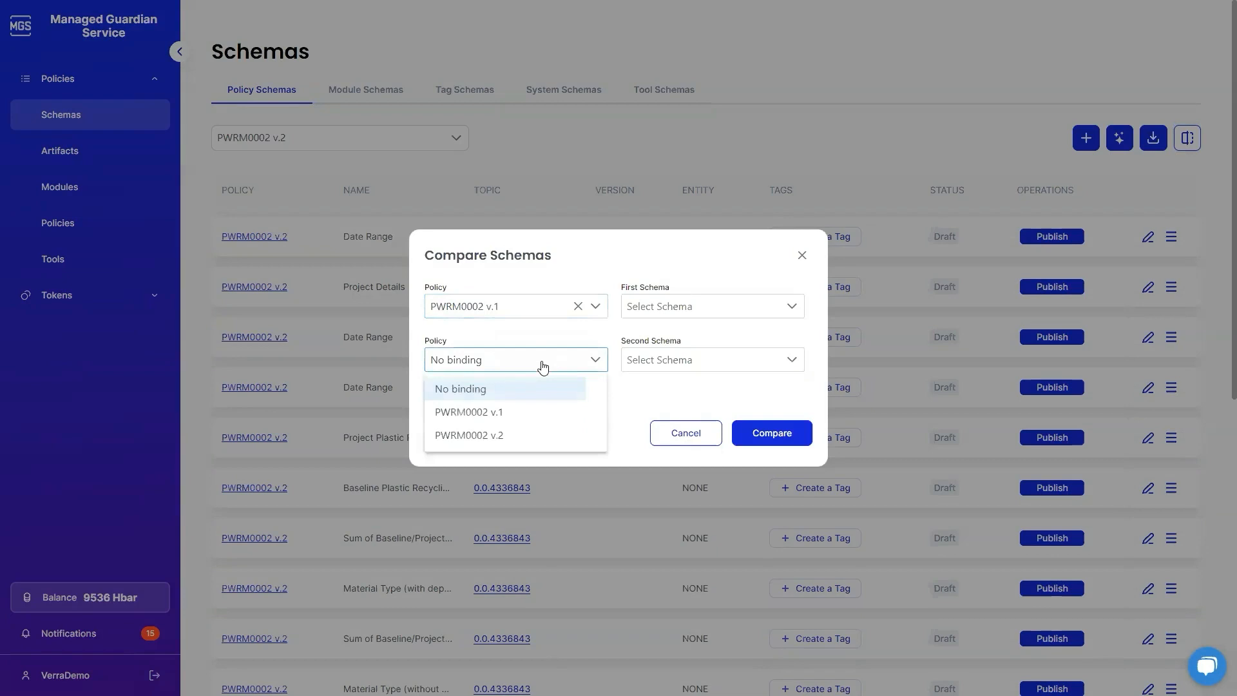
click(519, 438)
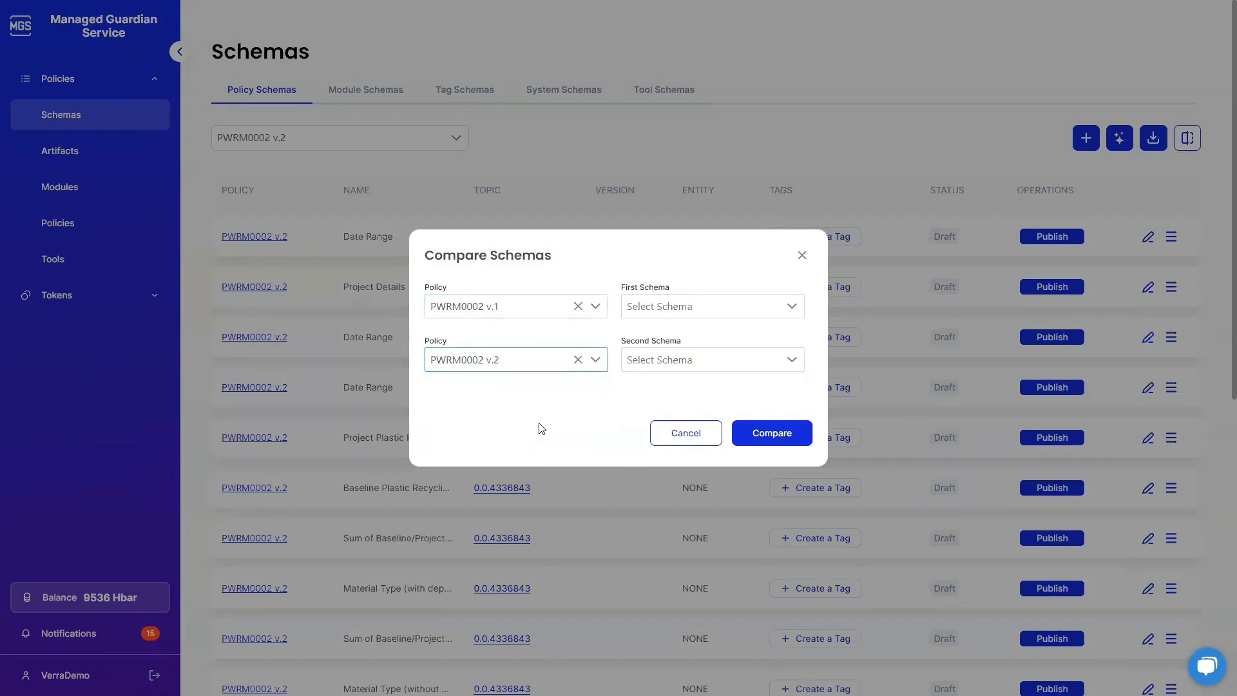
Choose the Project Details schema for both the first and second policy and run the comparison.
click(754, 309)
scroll(751, 325, down, 5)
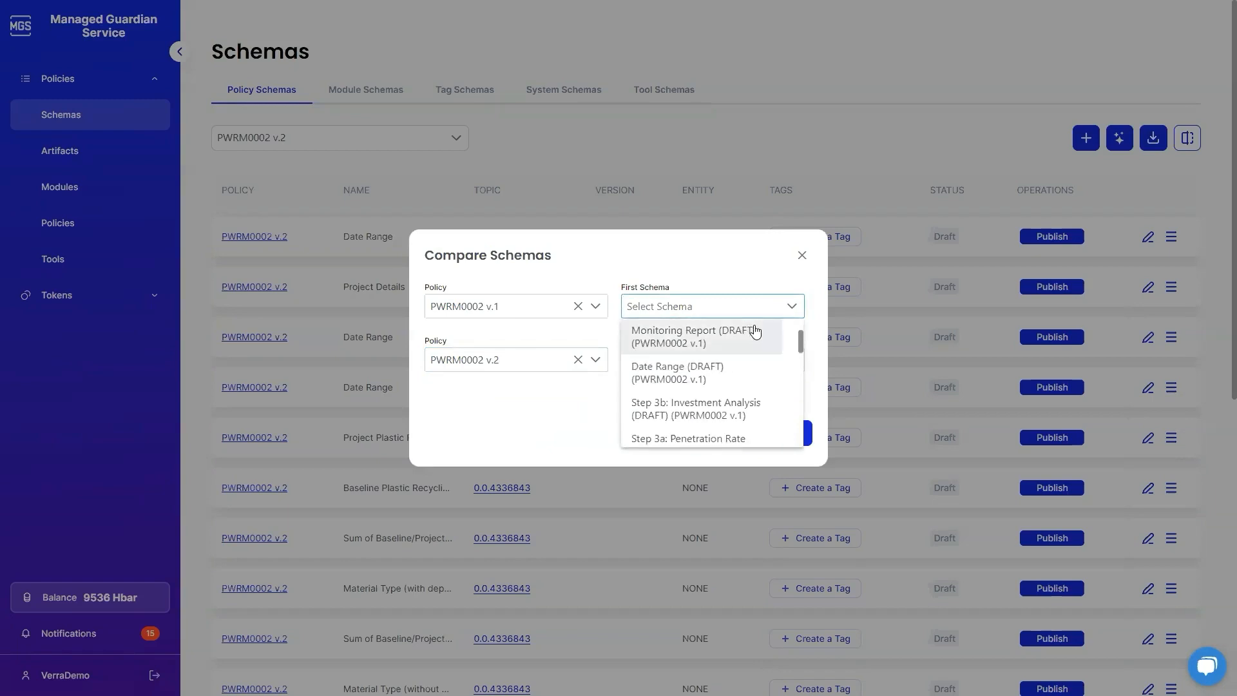
scroll(752, 332, down, 8)
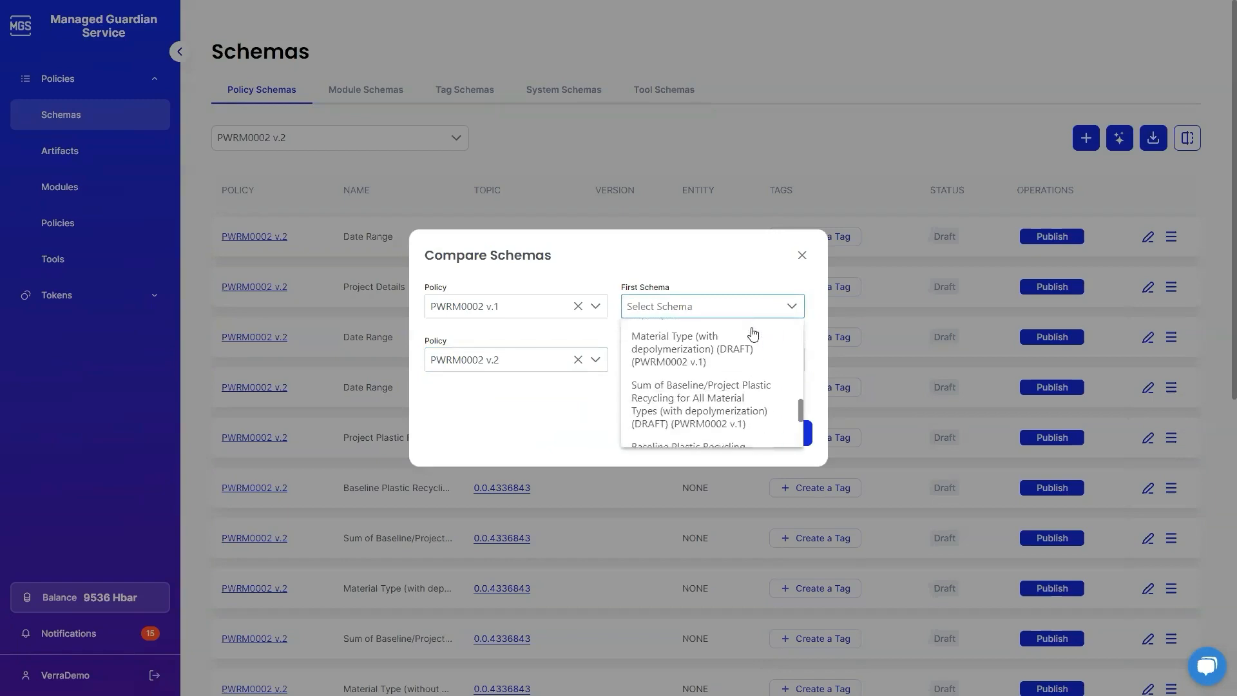
click(720, 387)
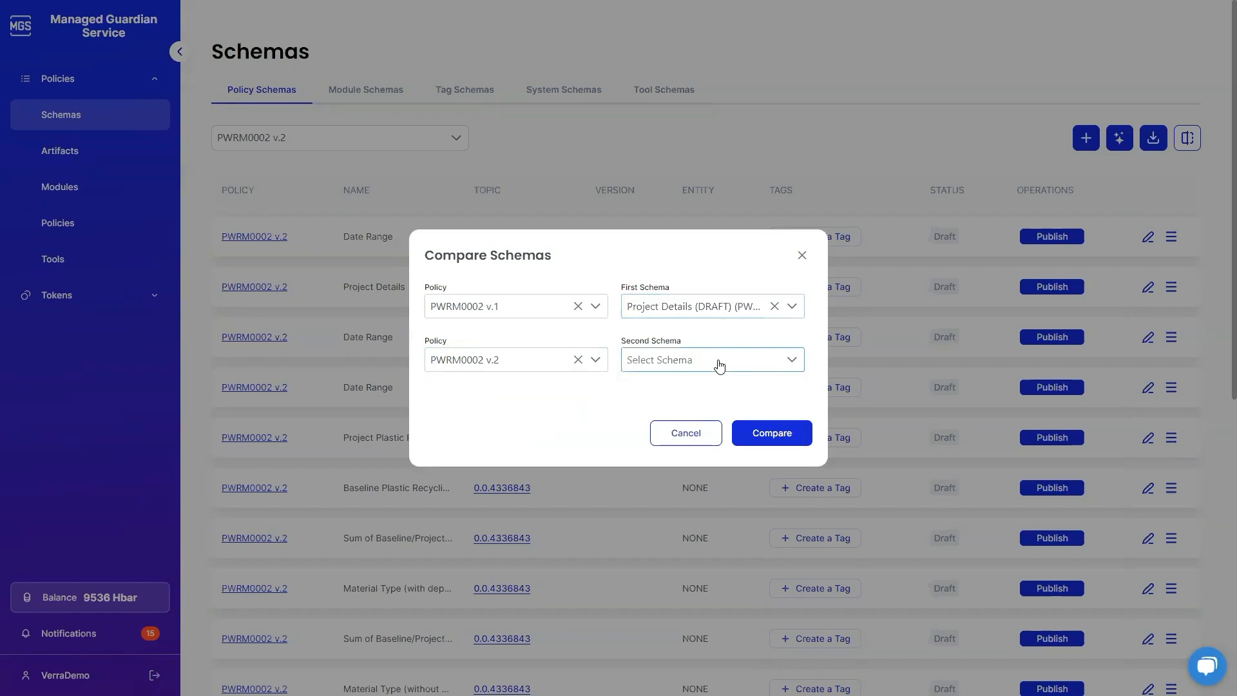
click(719, 362)
scroll(721, 400, down, 8)
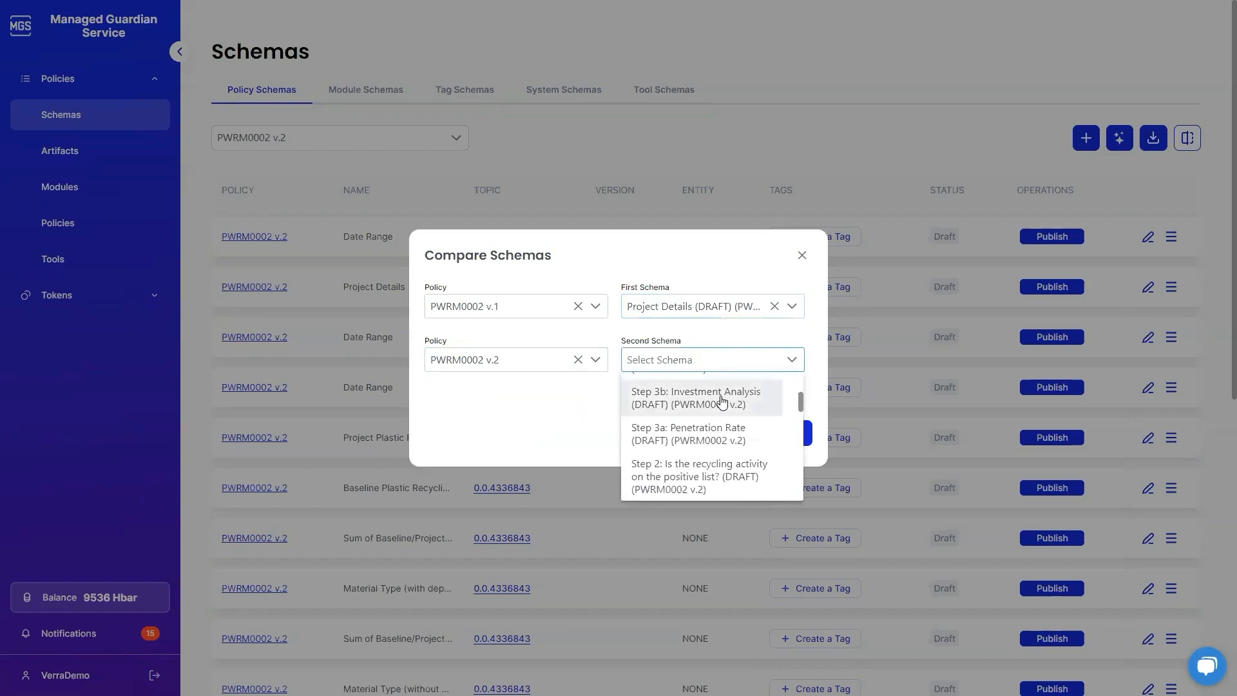
scroll(721, 402, down, 8)
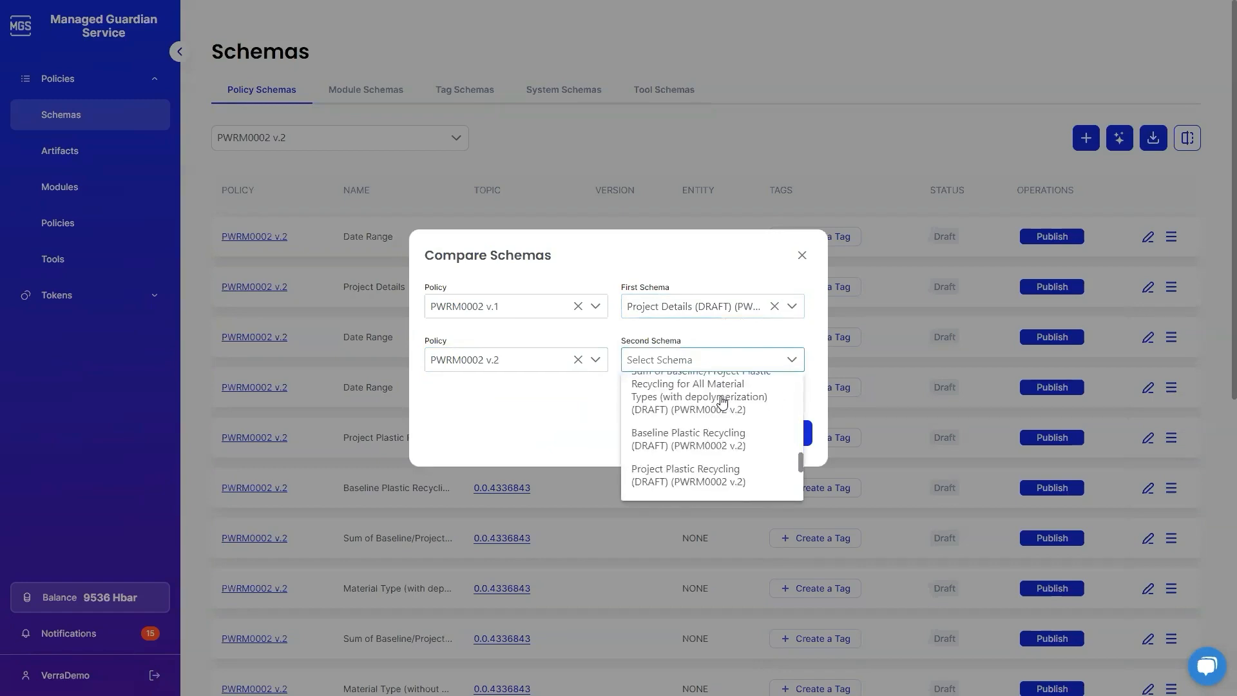
scroll(721, 402, up, 1)
scroll(717, 406, down, 1)
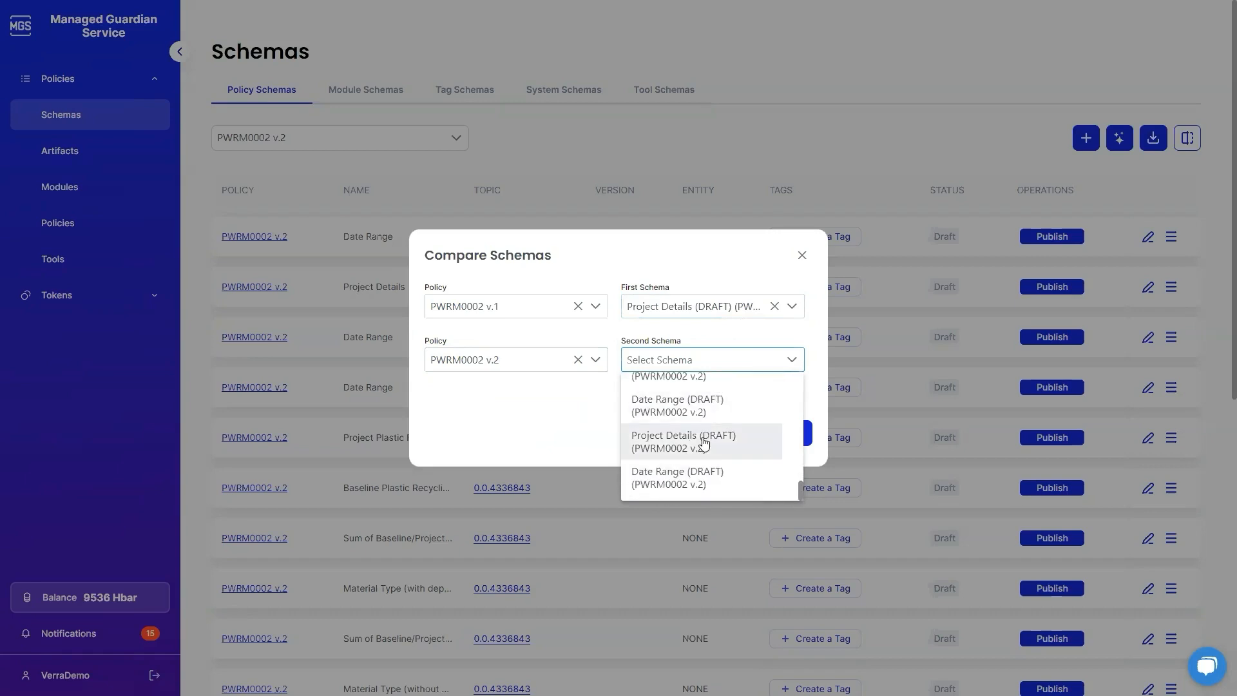
click(703, 442)
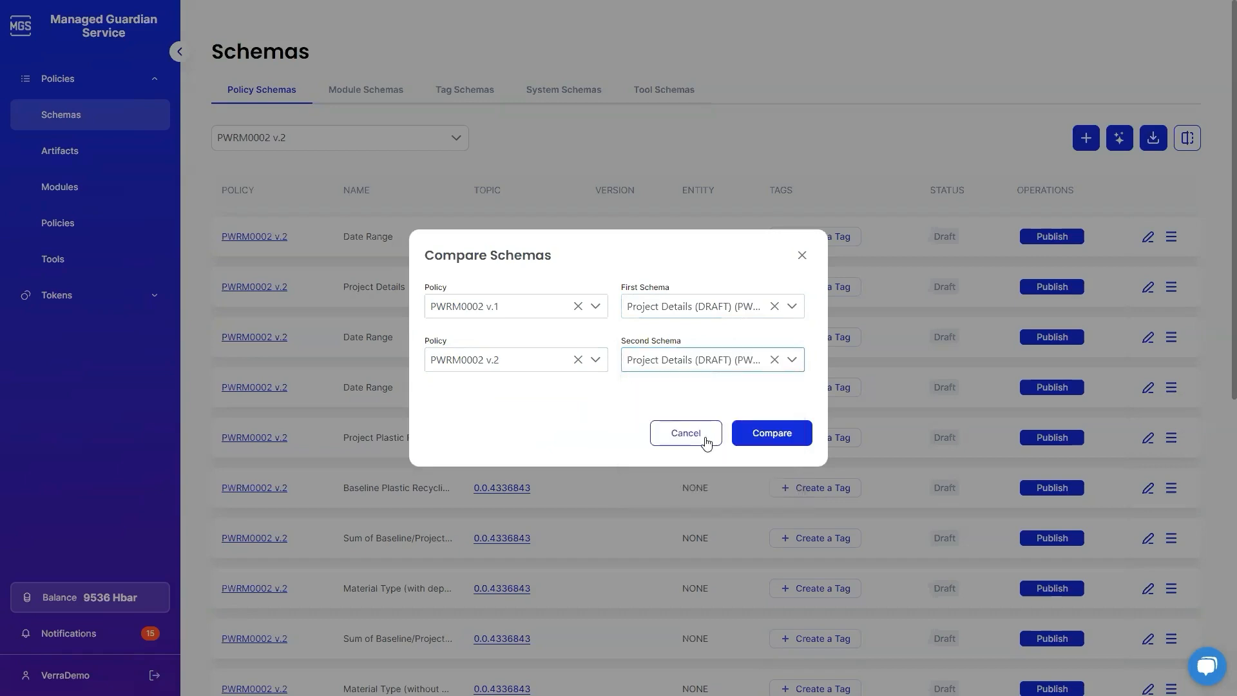
click(759, 438)
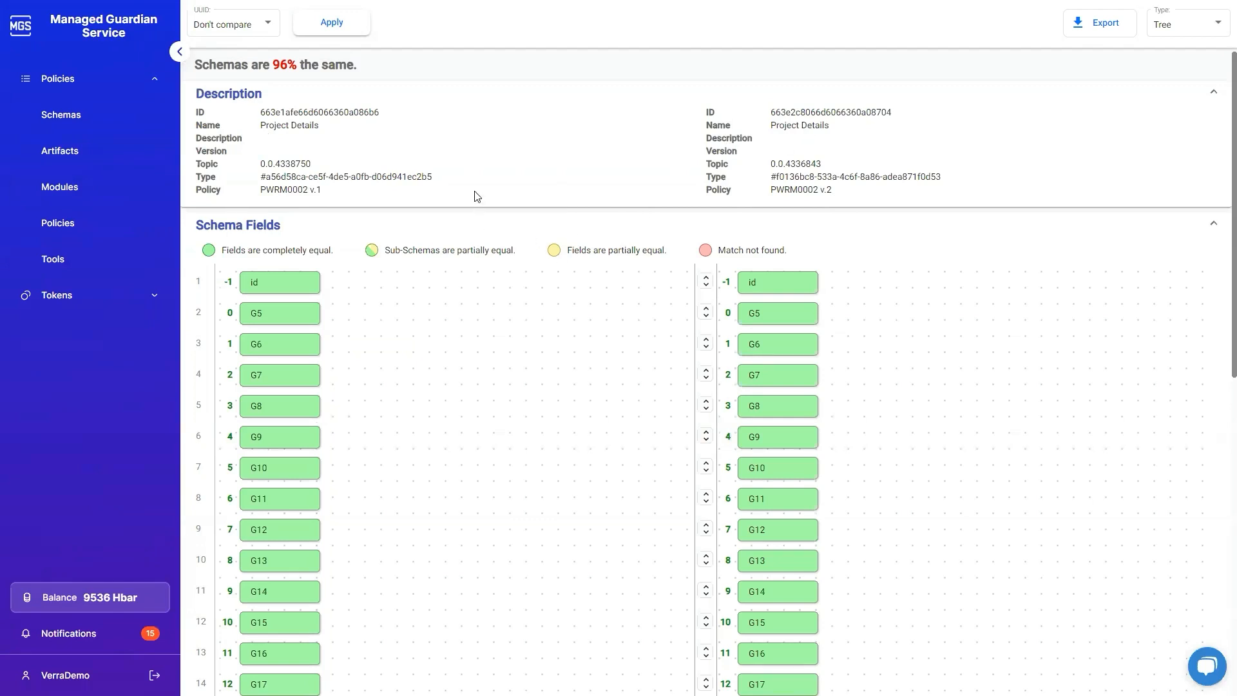
Examine the compared schema fields, expanding field G16 to read its properties in both versions and collapsing it again.
scroll(475, 194, down, 2)
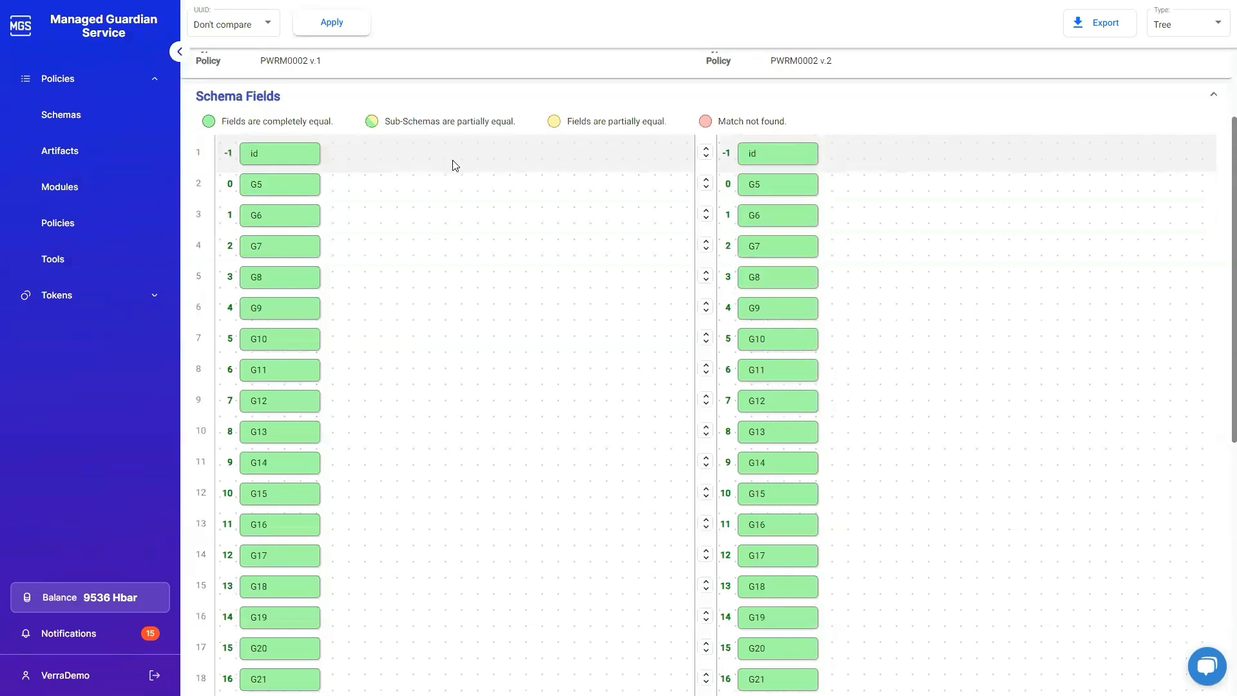
scroll(453, 166, down, 2)
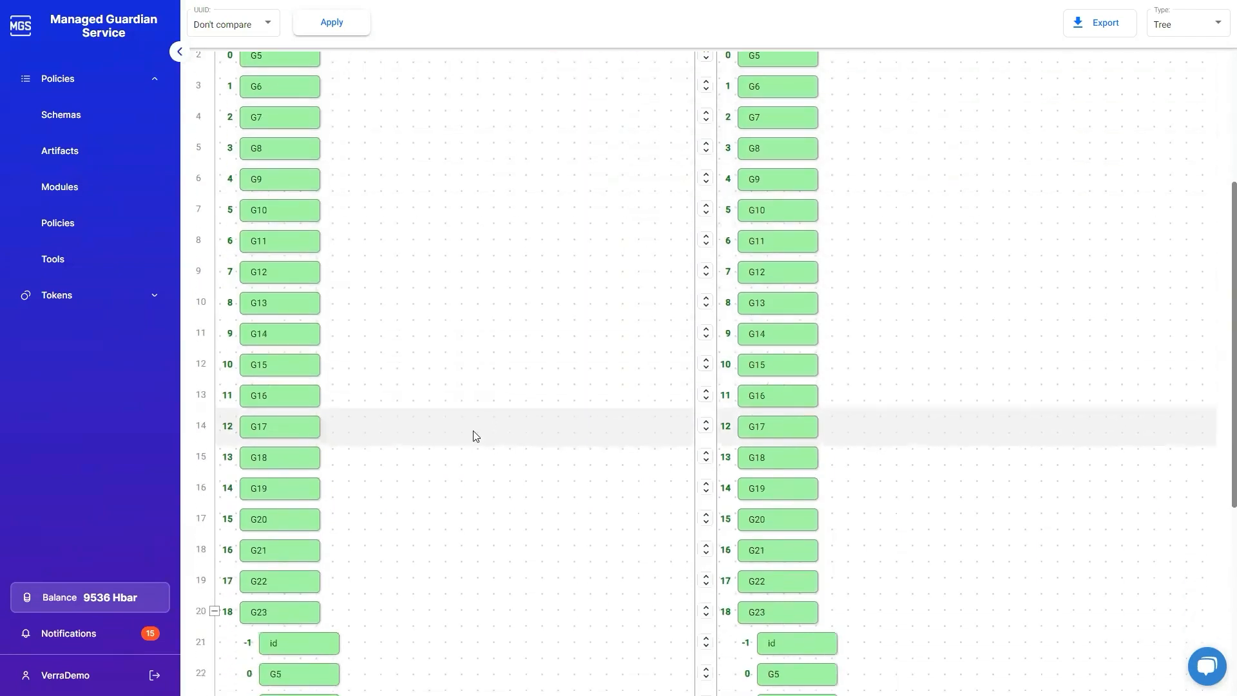
click(307, 405)
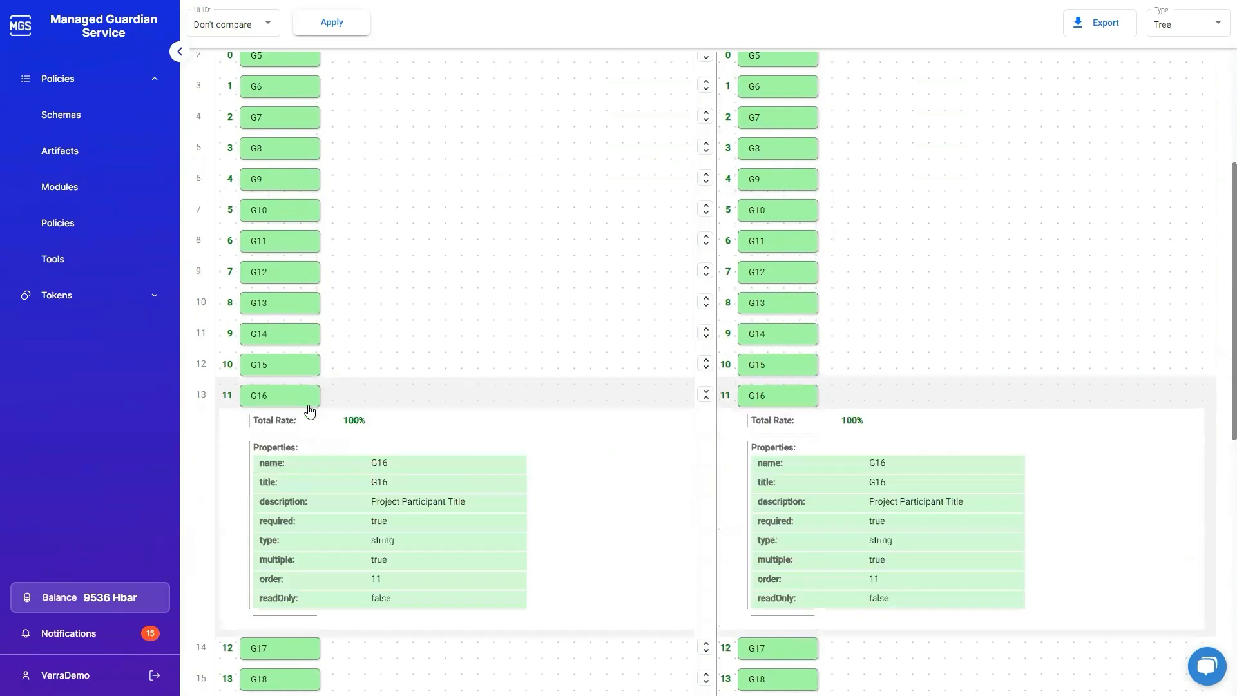
scroll(565, 376, down, 2)
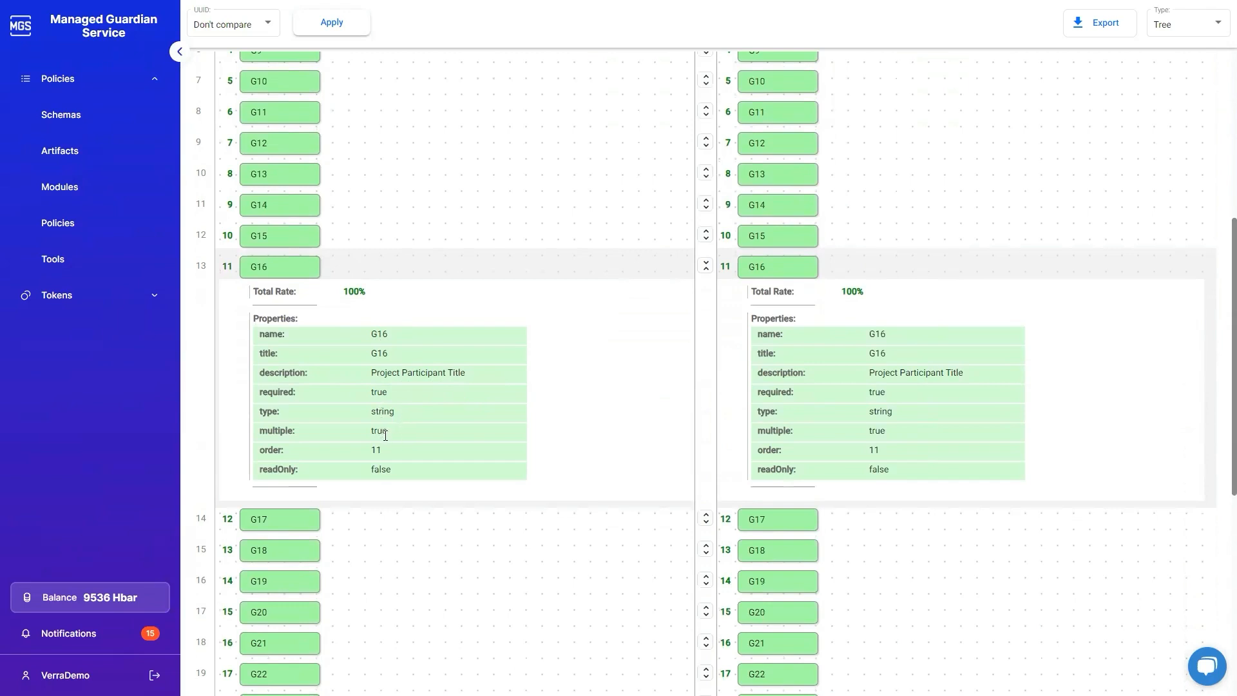
scroll(395, 450, down, 1)
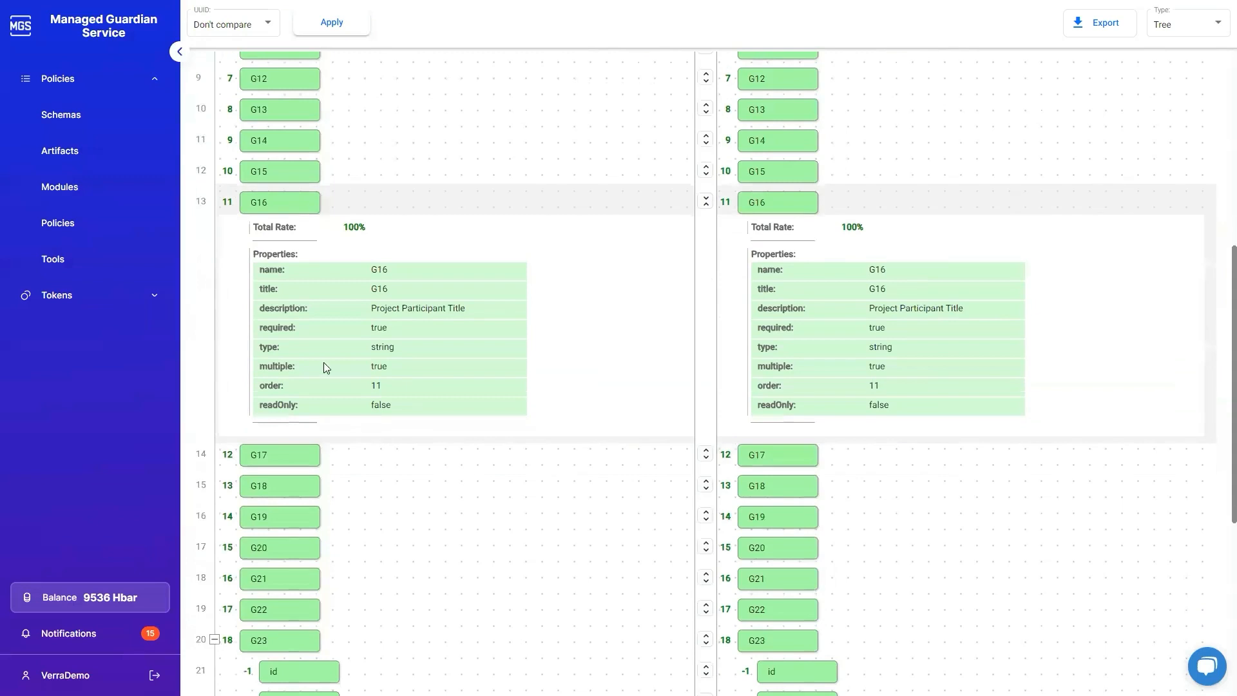
click(243, 211)
Expand field G35 of the PWRM0002 v.2 schema at the end of the comparison and examine its properties.
scroll(477, 199, down, 3)
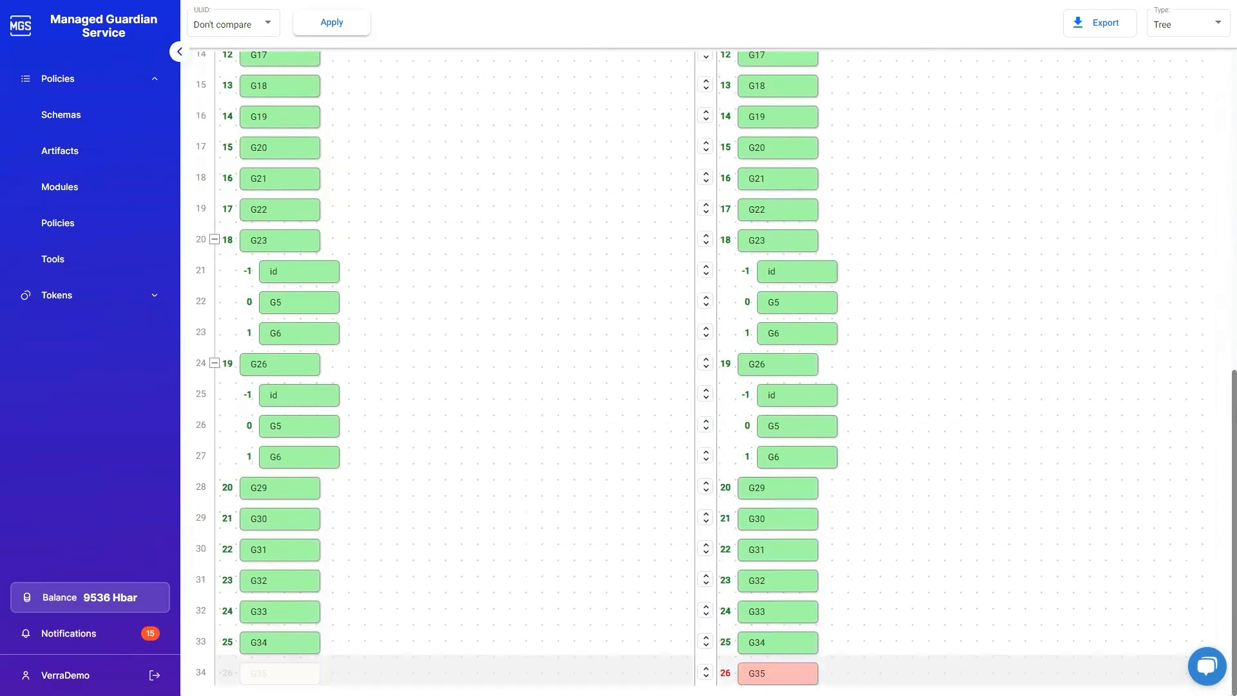
click(777, 673)
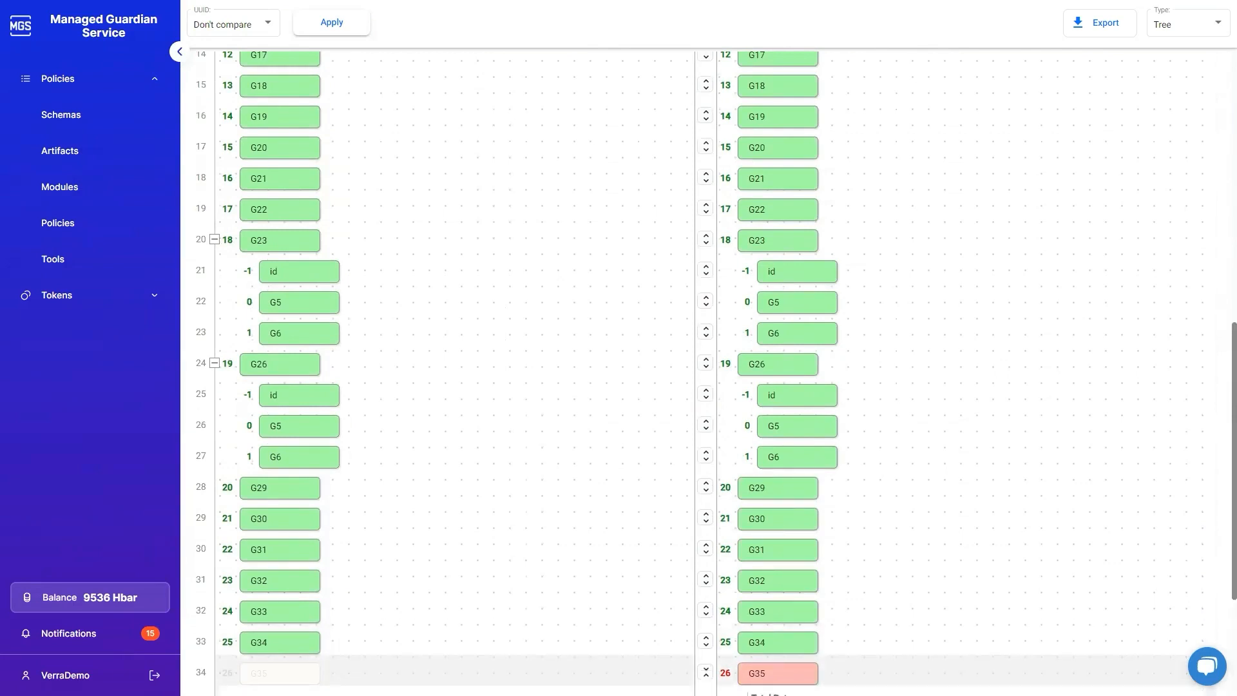
scroll(928, 523, down, 4)
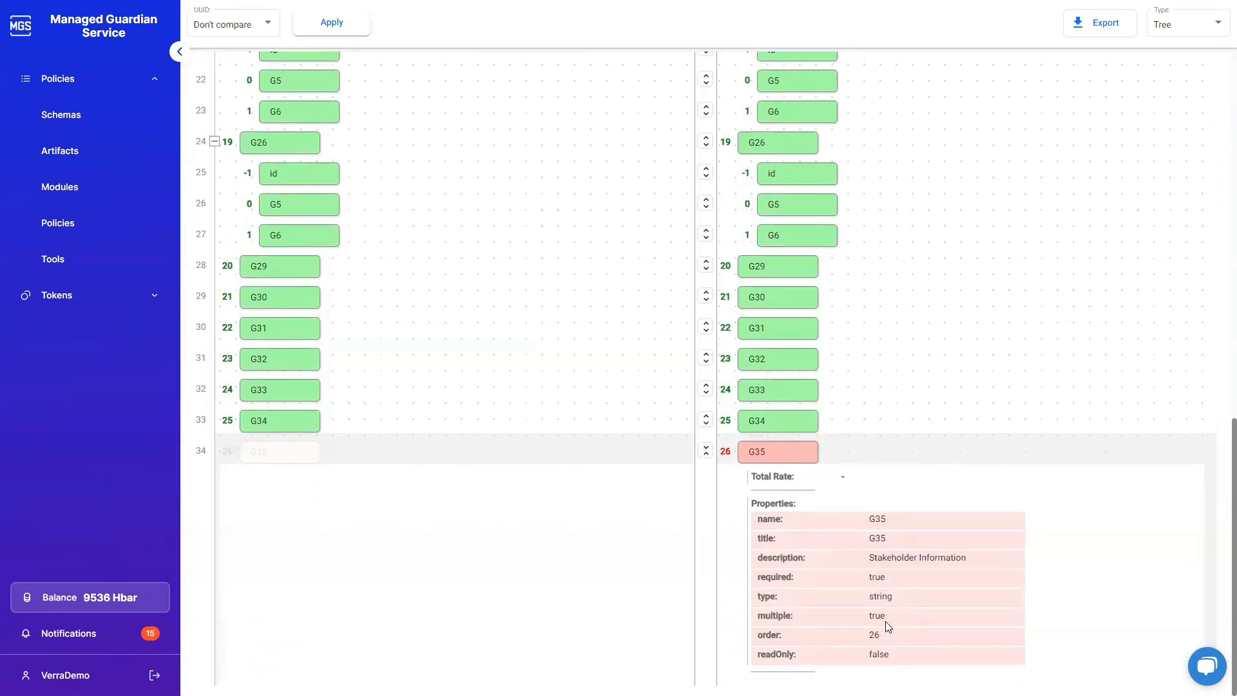
Collapse field G35 and review the whole Project Details comparison, from the schema descriptions down to the last field.
click(760, 465)
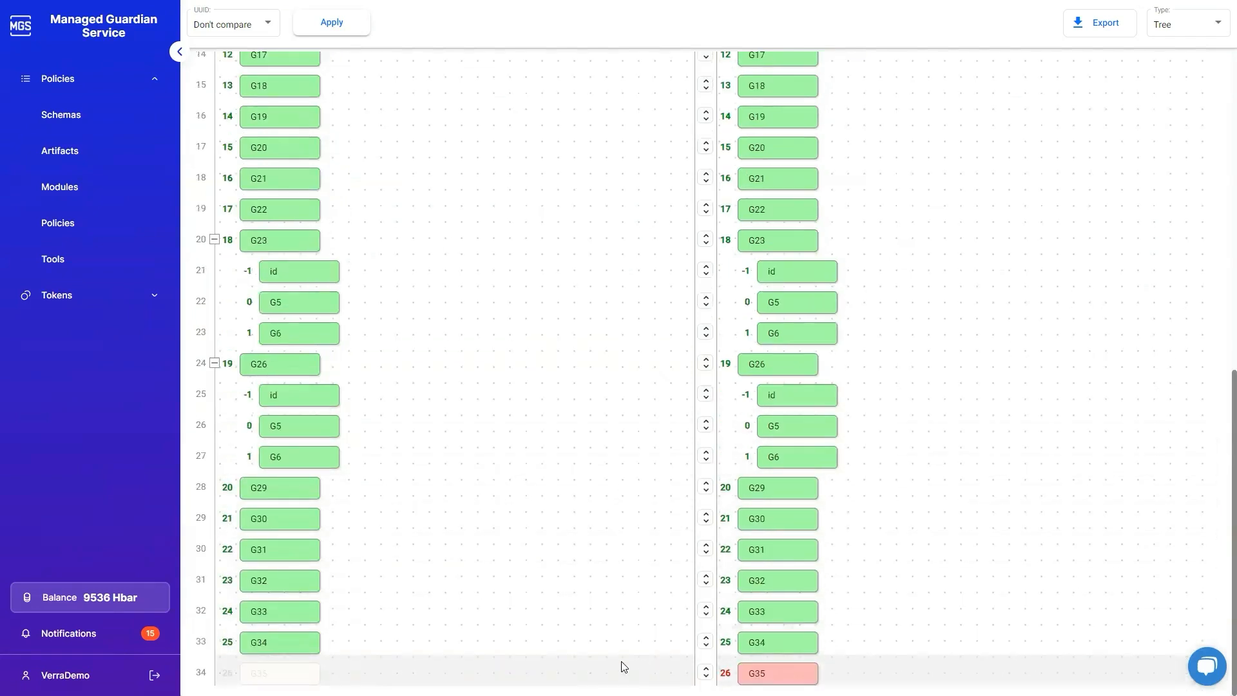
scroll(570, 502, up, 5)
scroll(570, 502, up, 5)
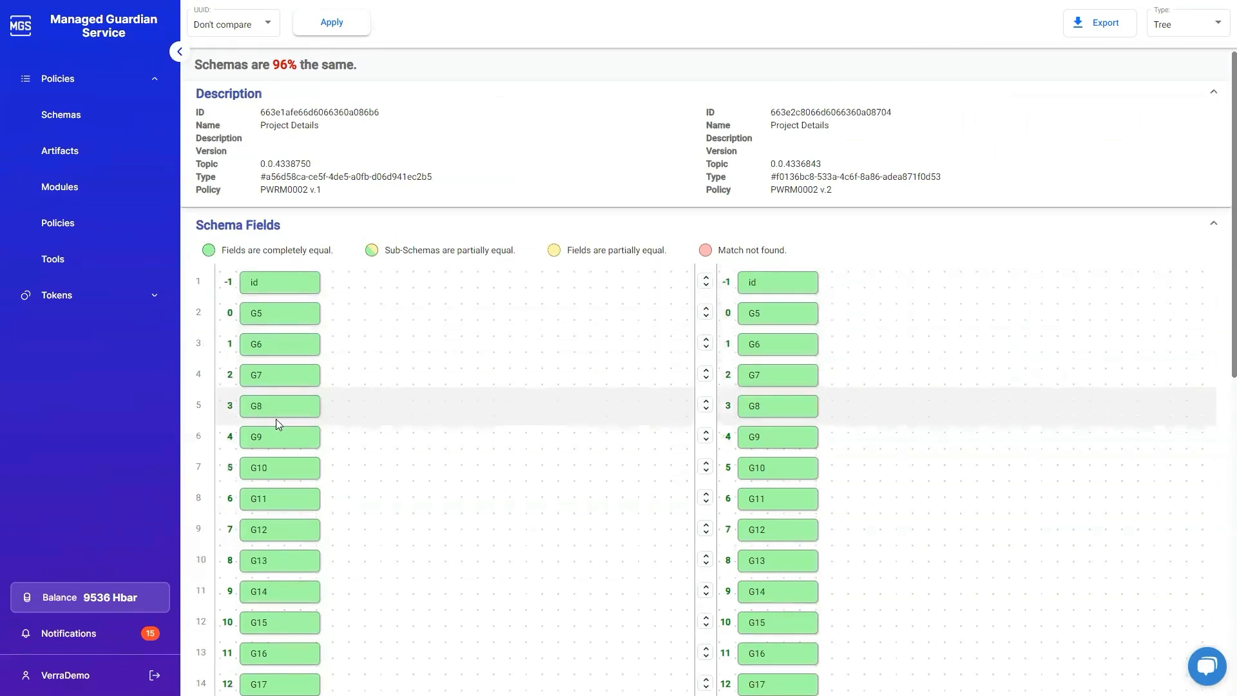
scroll(346, 302, down, 7)
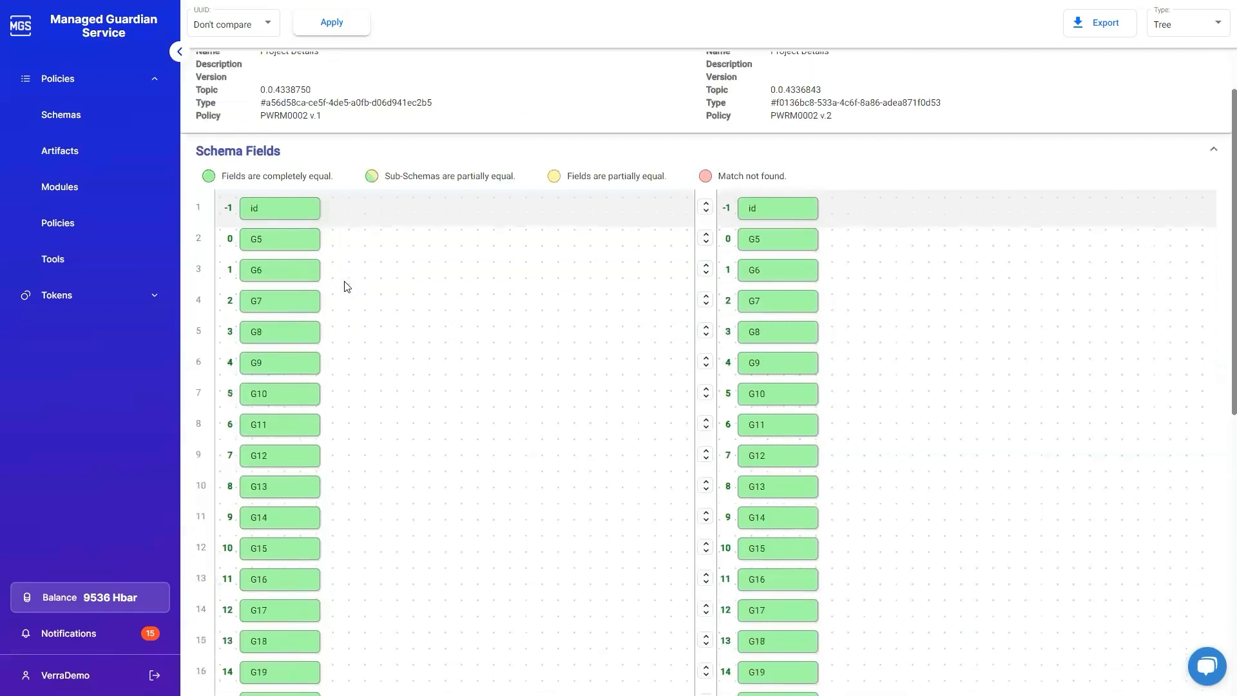
scroll(381, 261, down, 3)
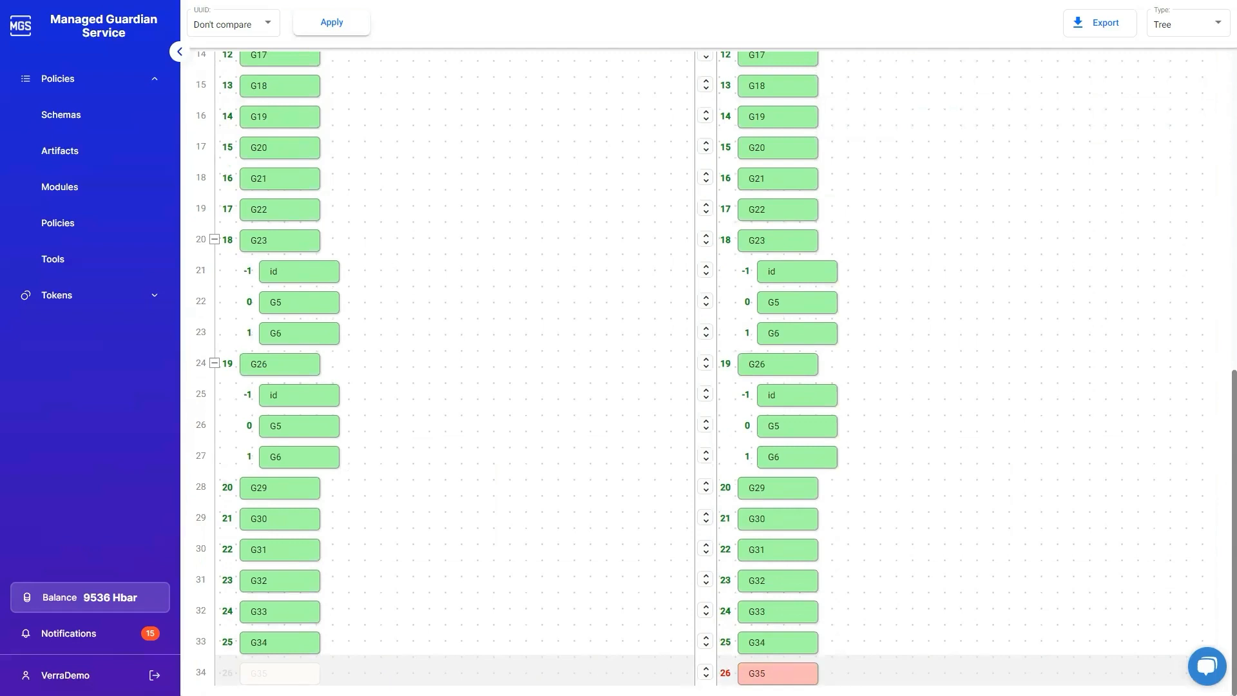
scroll(938, 621, up, 10)
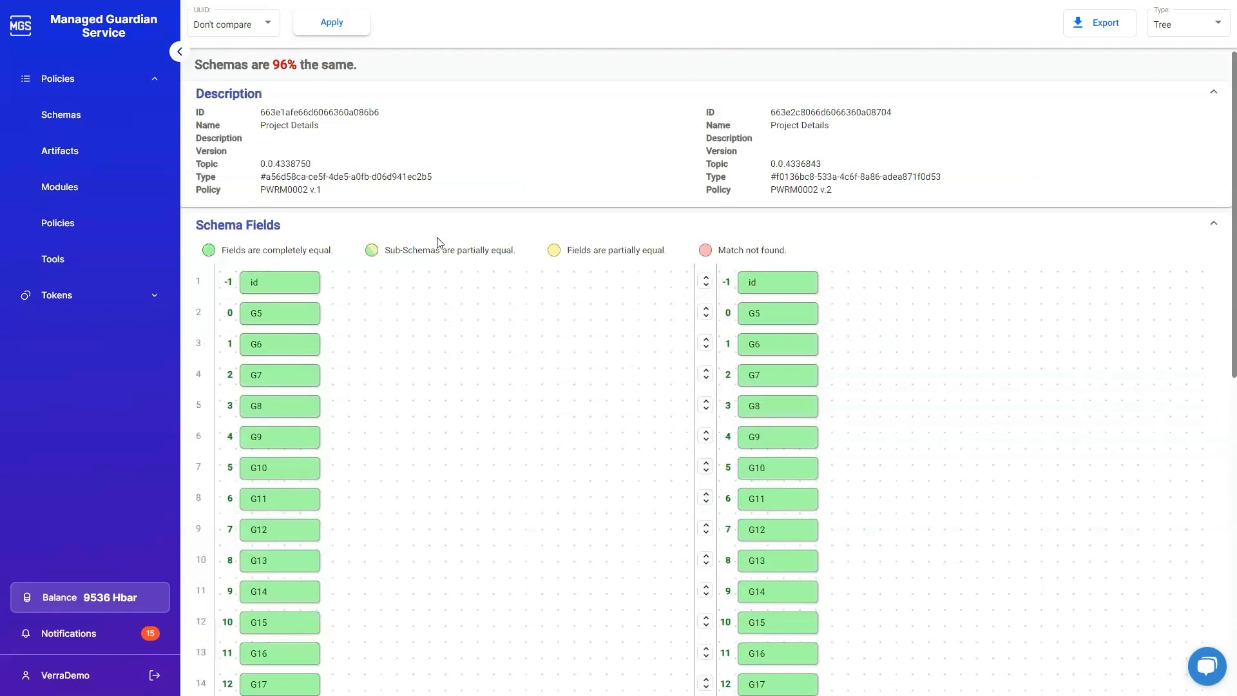
Return to the schema list and open the Project Description schema of PWRM0002 v.1 for editing.
click(120, 125)
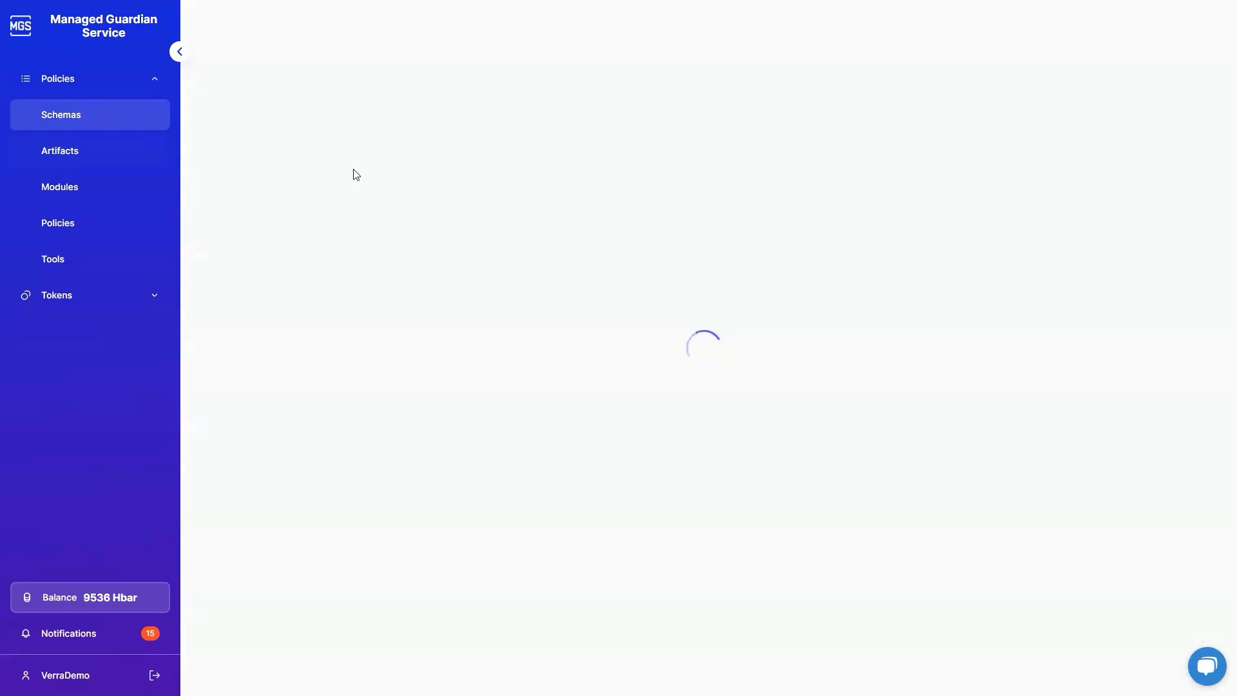
scroll(646, 275, down, 8)
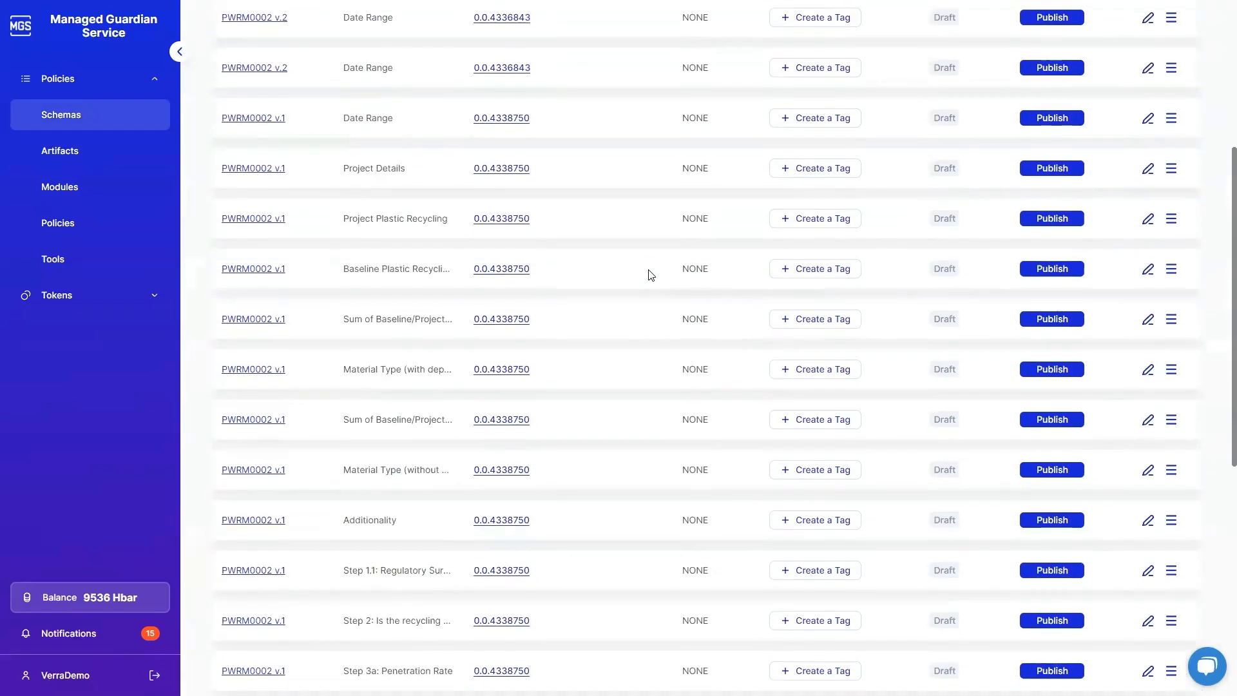
scroll(655, 270, down, 5)
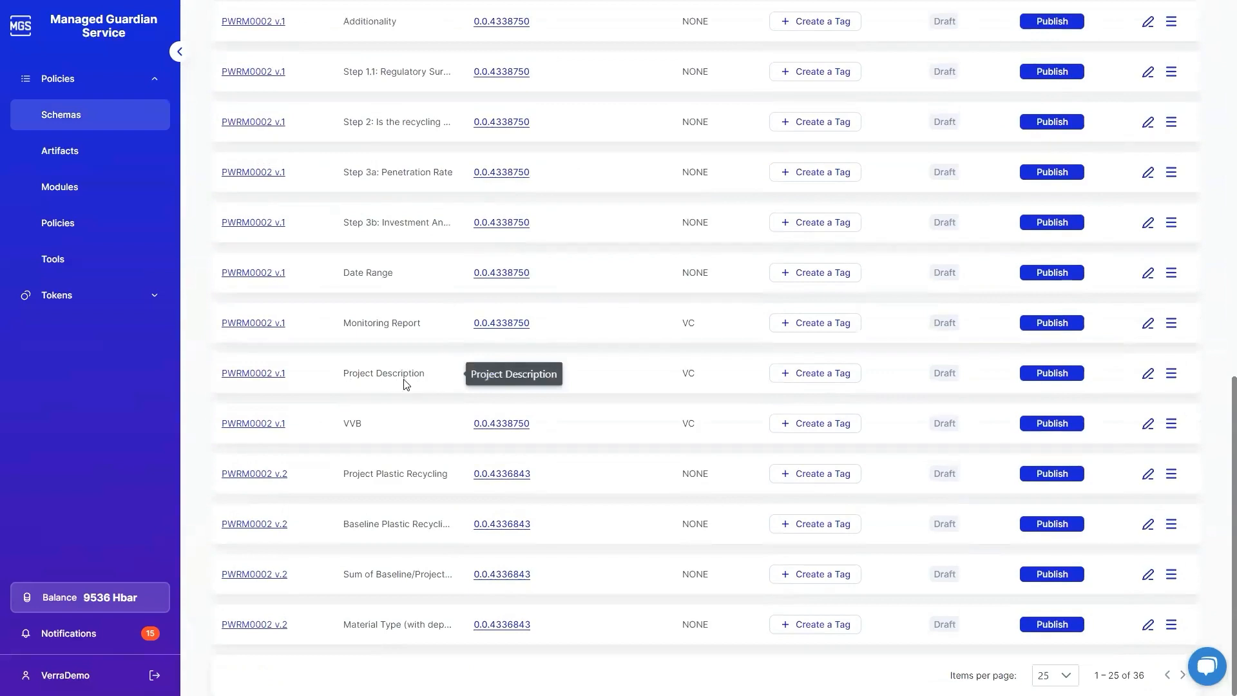
click(1148, 374)
Examine the Project Description schema's system fields, fields with their types, and conditions, and close it without saving.
scroll(527, 296, down, 3)
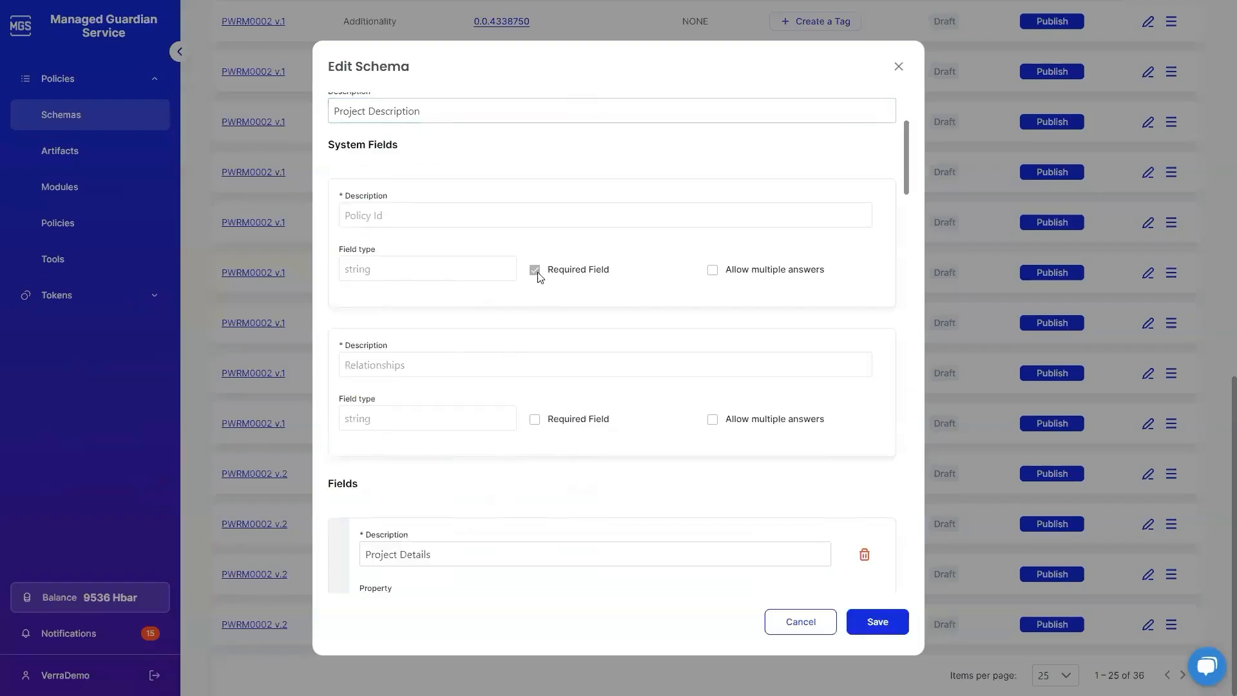
scroll(540, 275, down, 5)
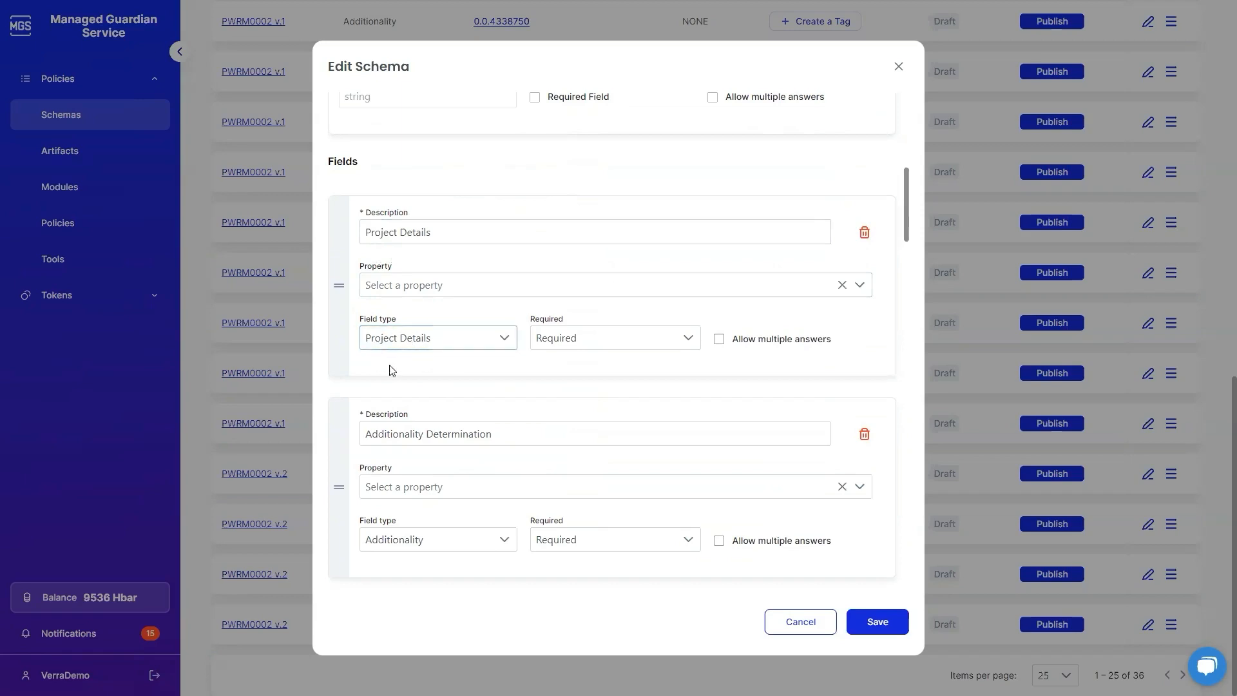
scroll(447, 348, down, 3)
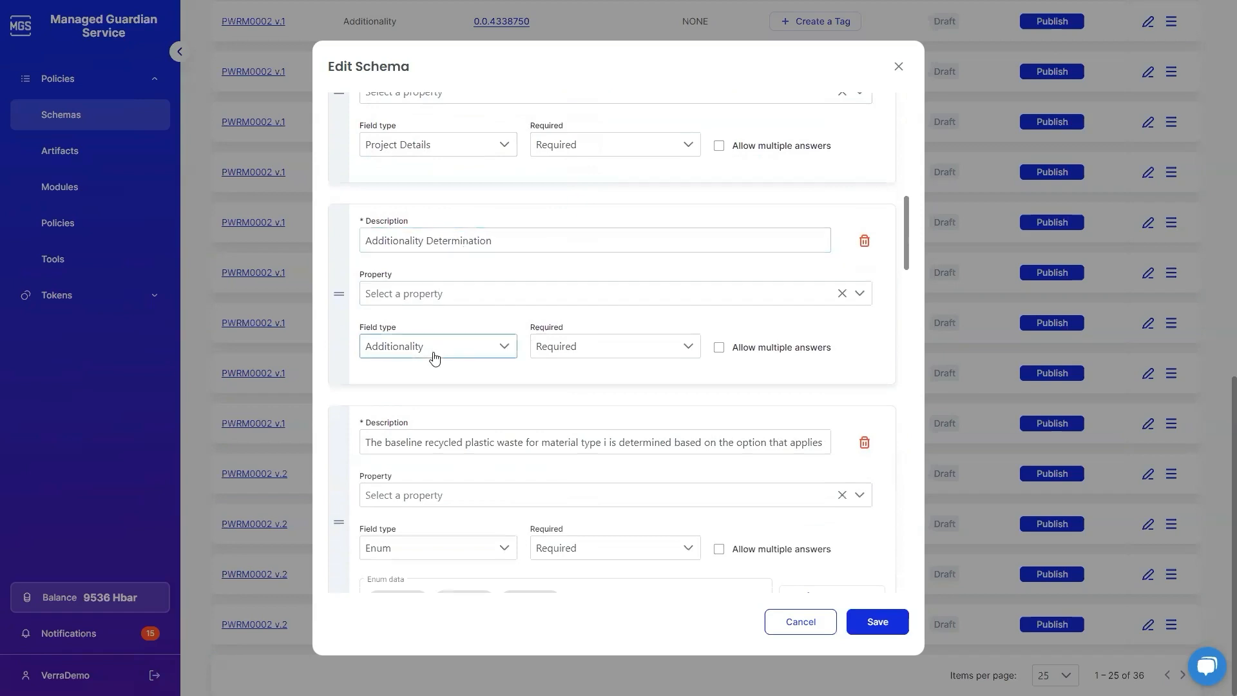
scroll(434, 359, down, 3)
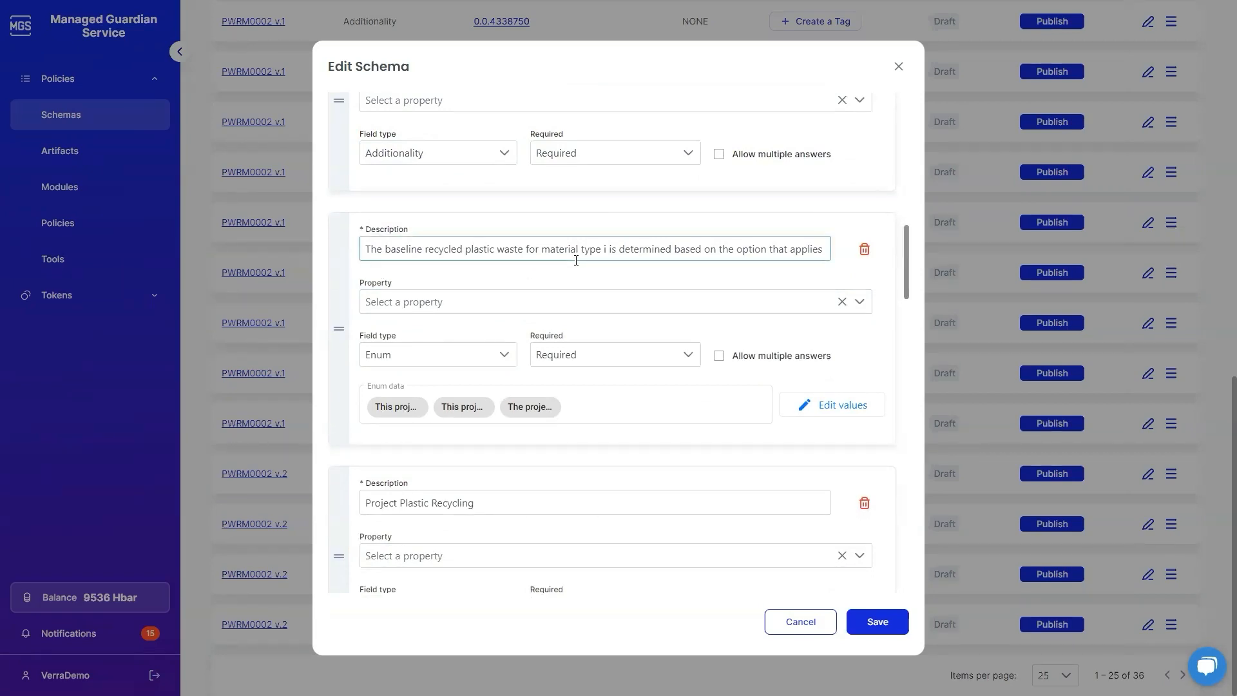
scroll(590, 277, down, 4)
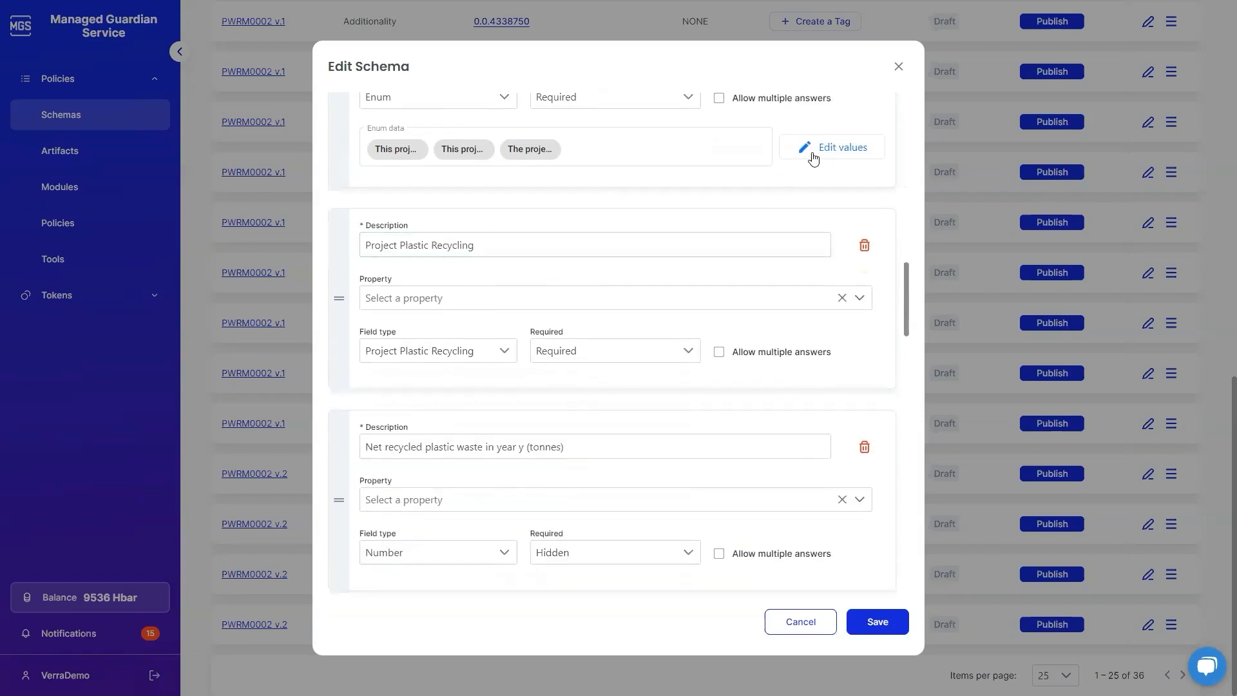
scroll(657, 201, down, 1)
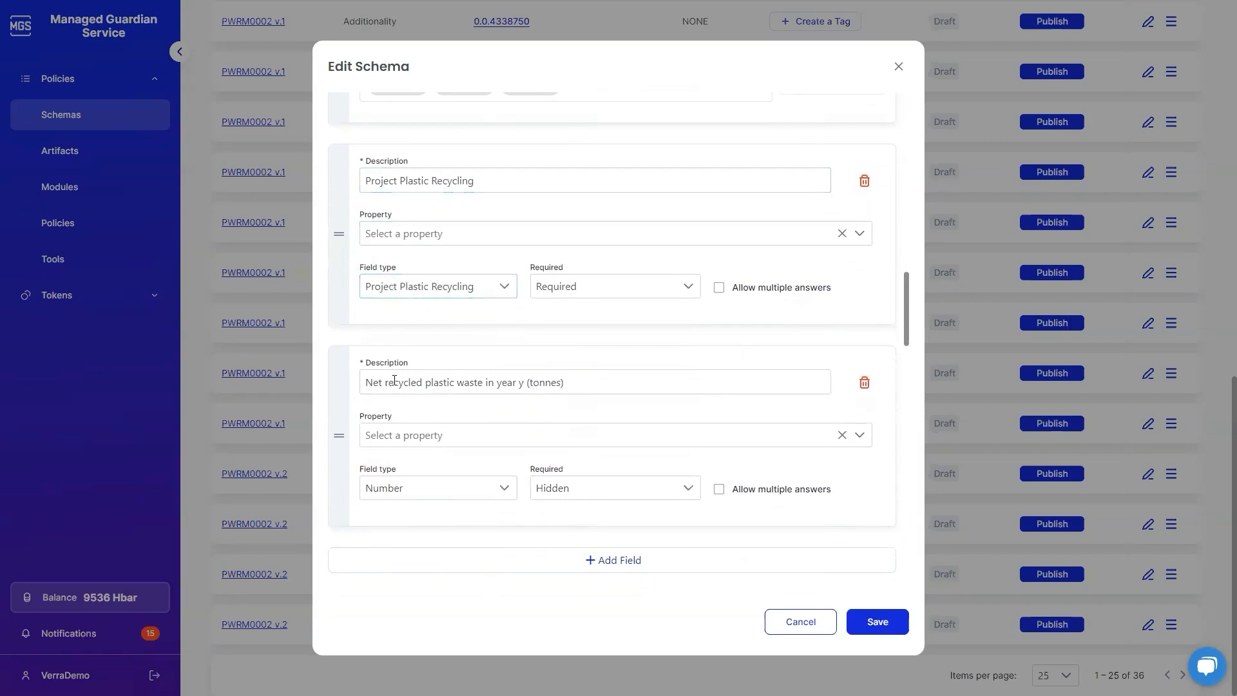
scroll(386, 393, down, 2)
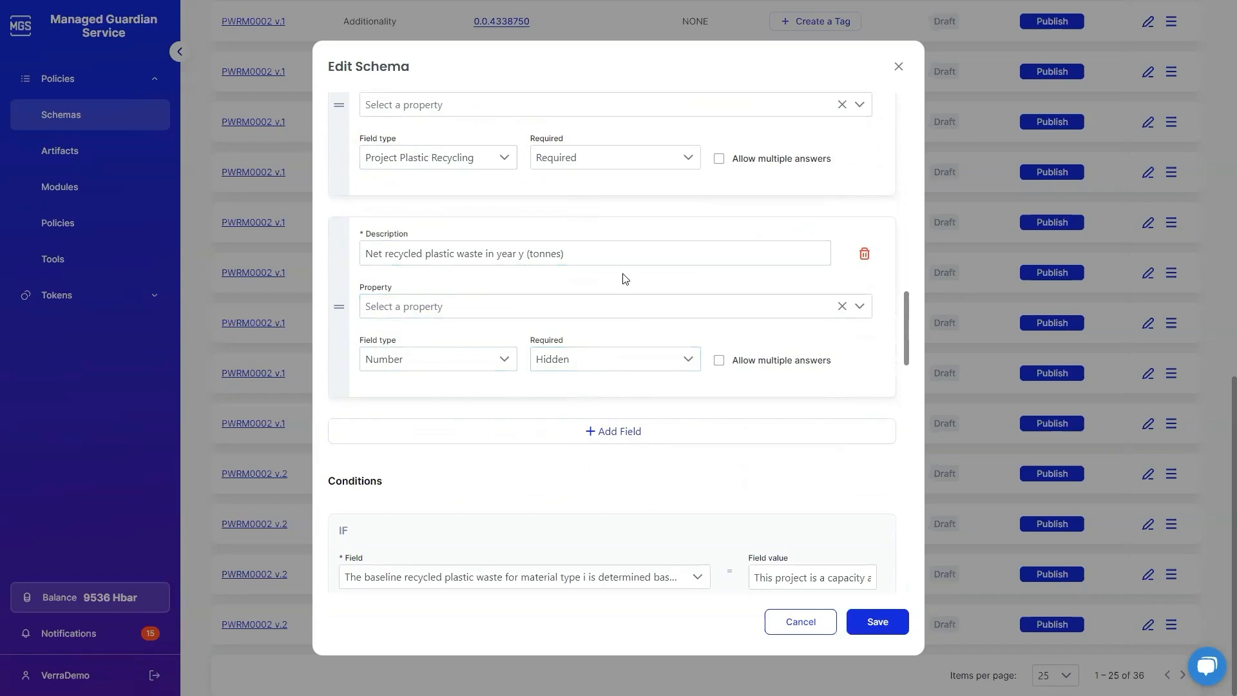
scroll(622, 280, down, 1)
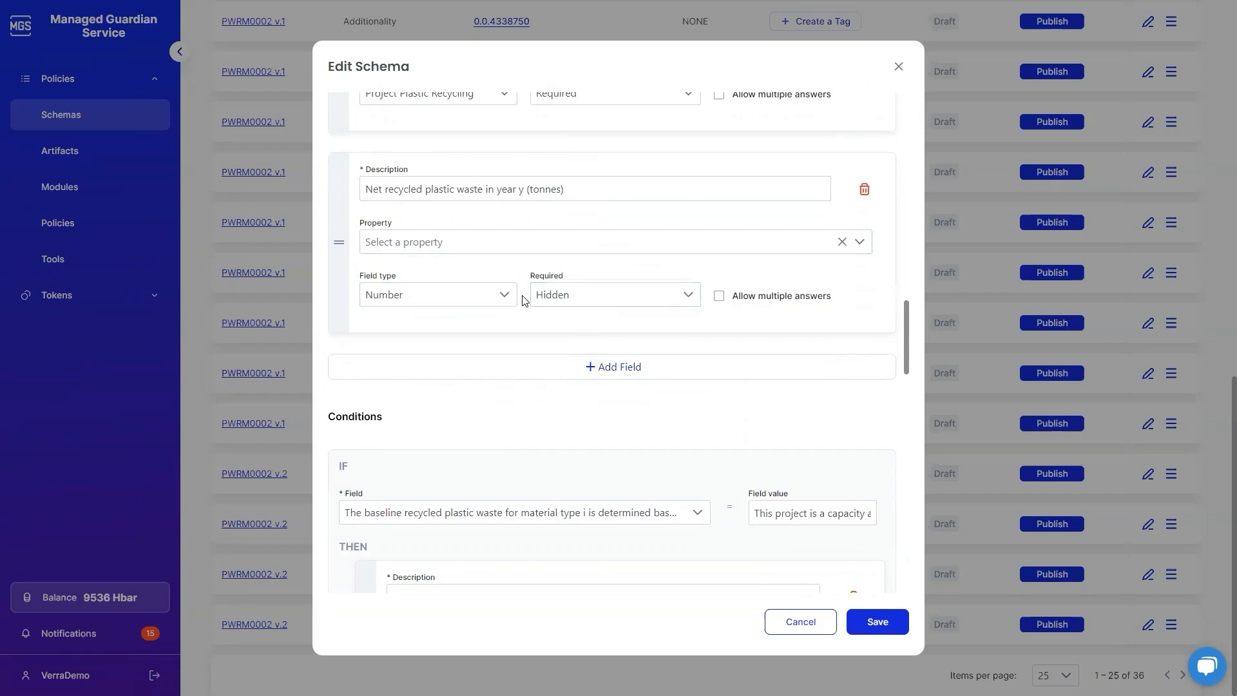
scroll(525, 300, down, 3)
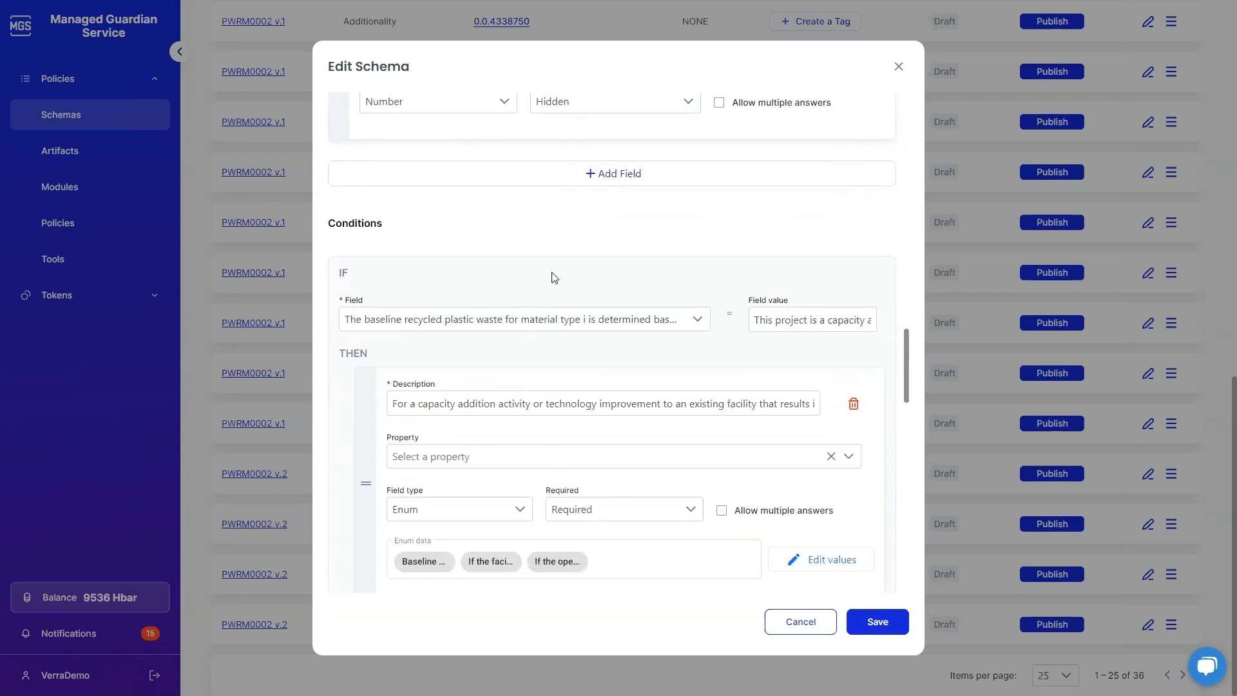
scroll(554, 278, down, 2)
click(809, 628)
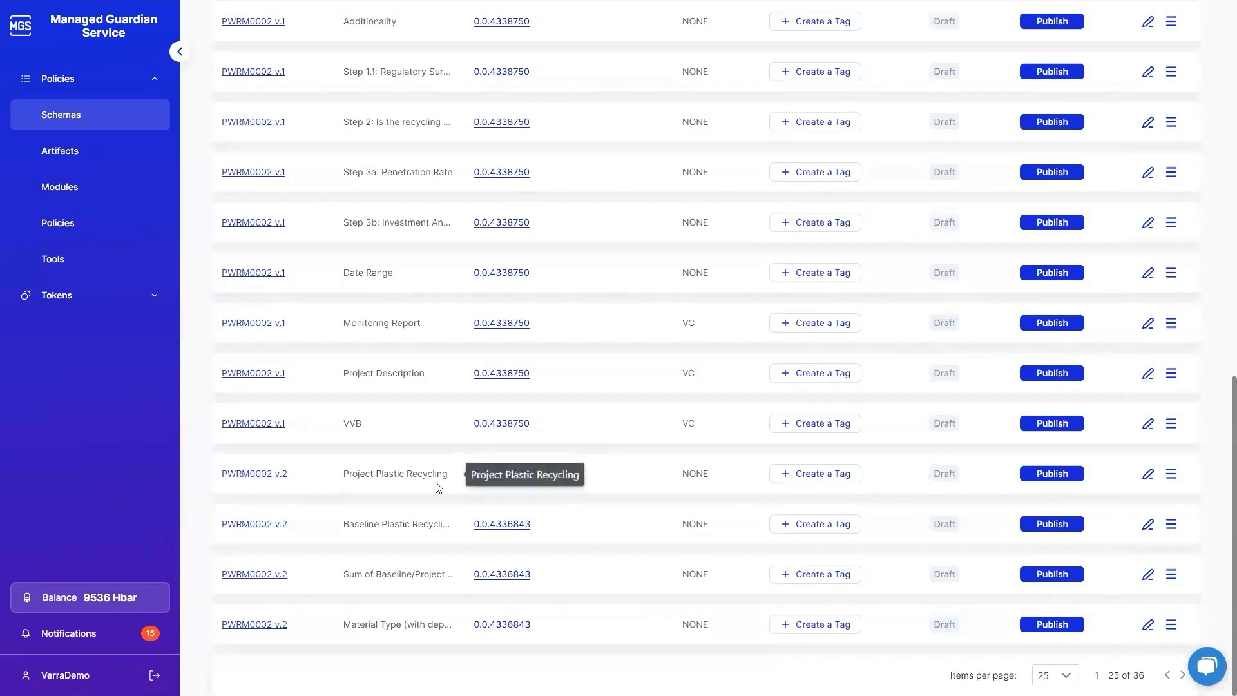
View the tree of the PWRM0002 v.1 Project Description schema to study its nested schemas, and close it.
click(1170, 373)
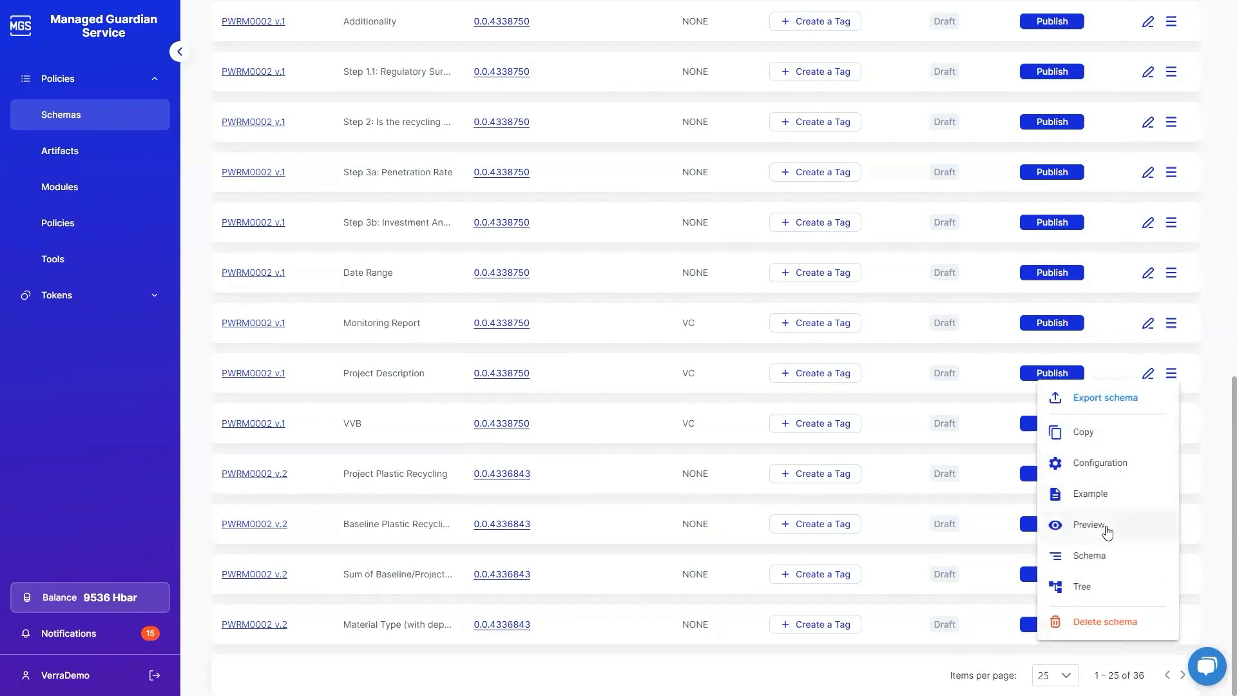
click(1106, 589)
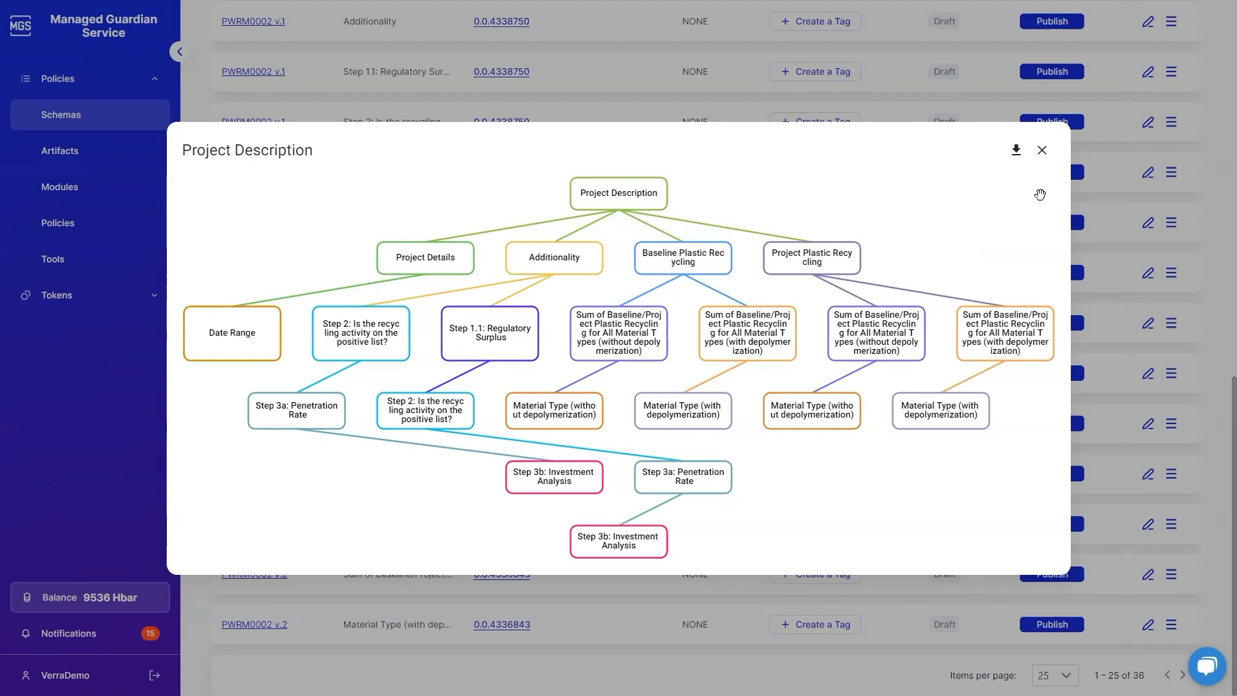
click(1042, 150)
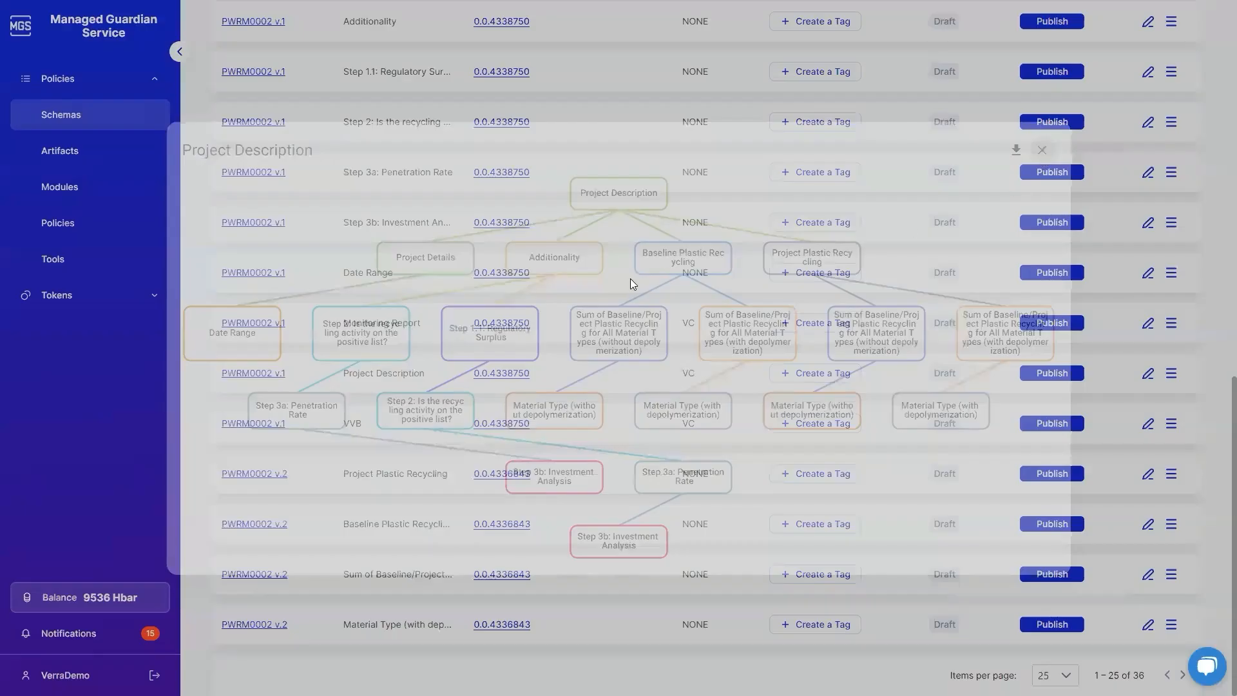
Open the dry-run instance of PWRM0002 v.1 from the policy management list and view the full VVB record.
scroll(624, 280, up, 8)
scroll(623, 280, up, 5)
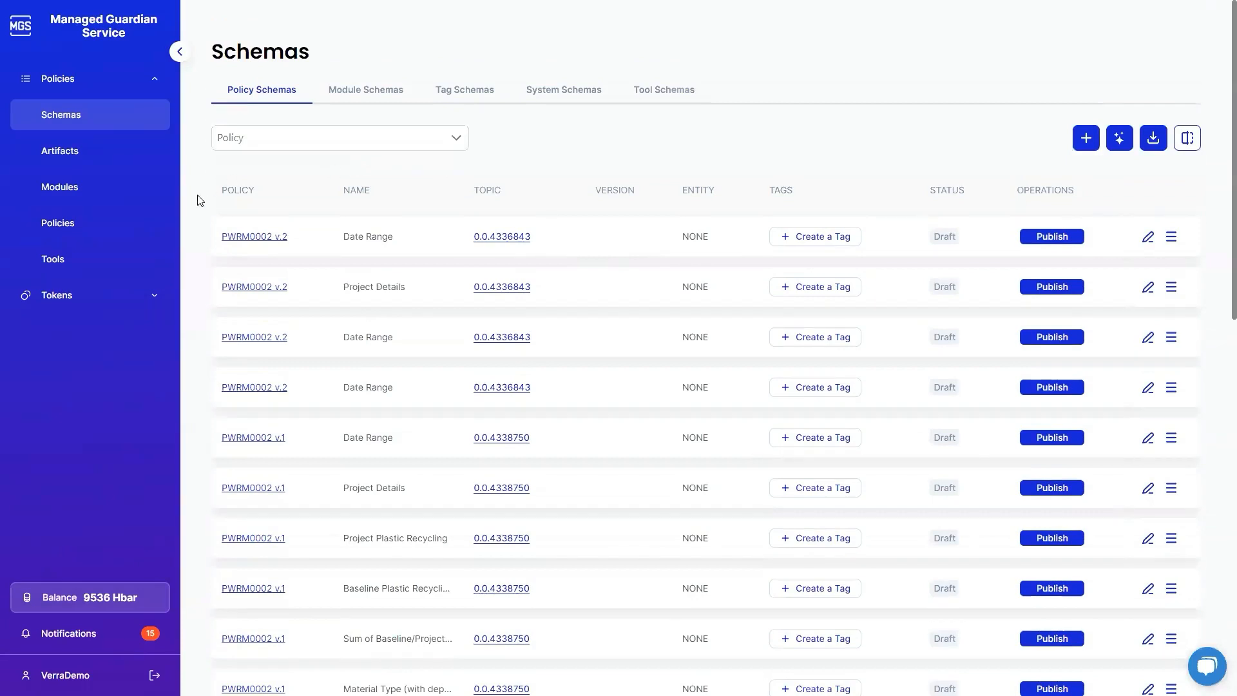
click(81, 232)
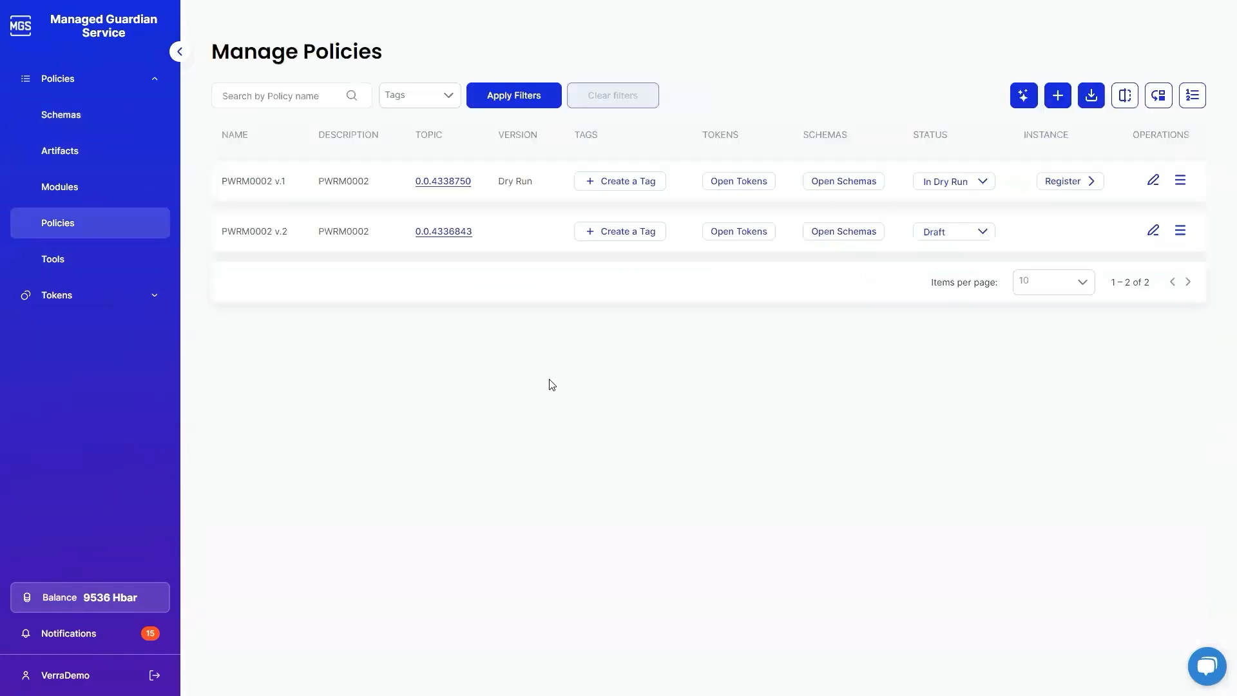
click(1086, 186)
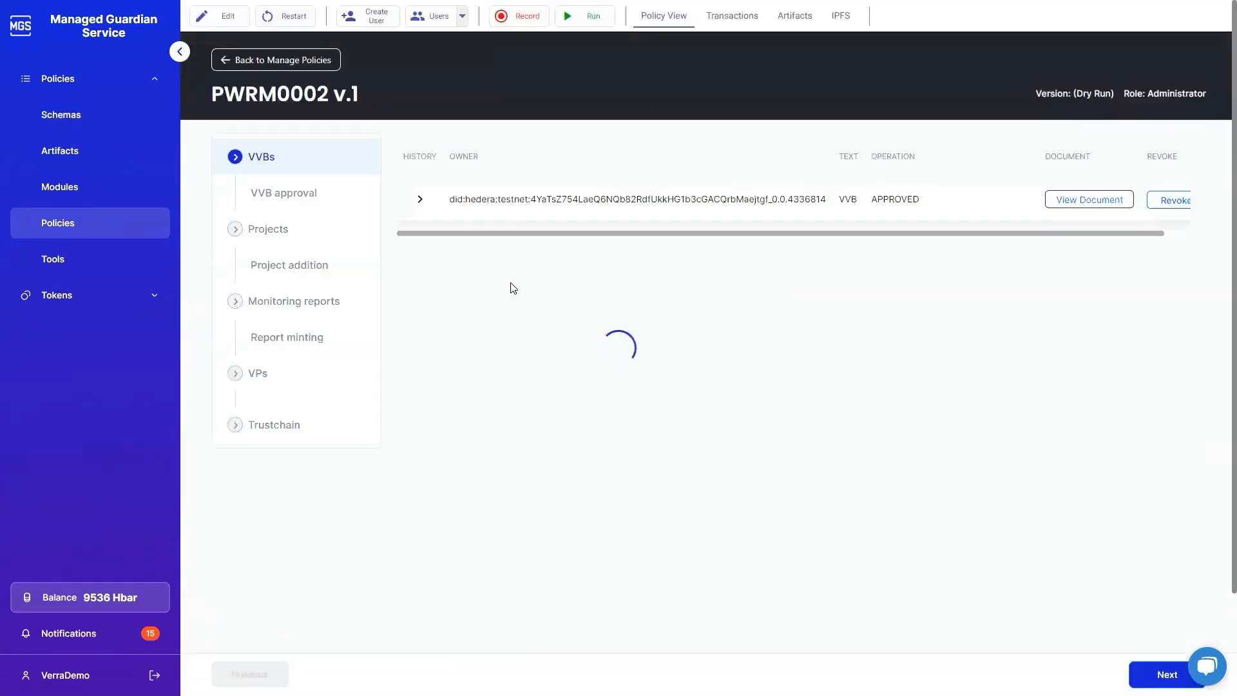
drag(496, 233, 679, 243)
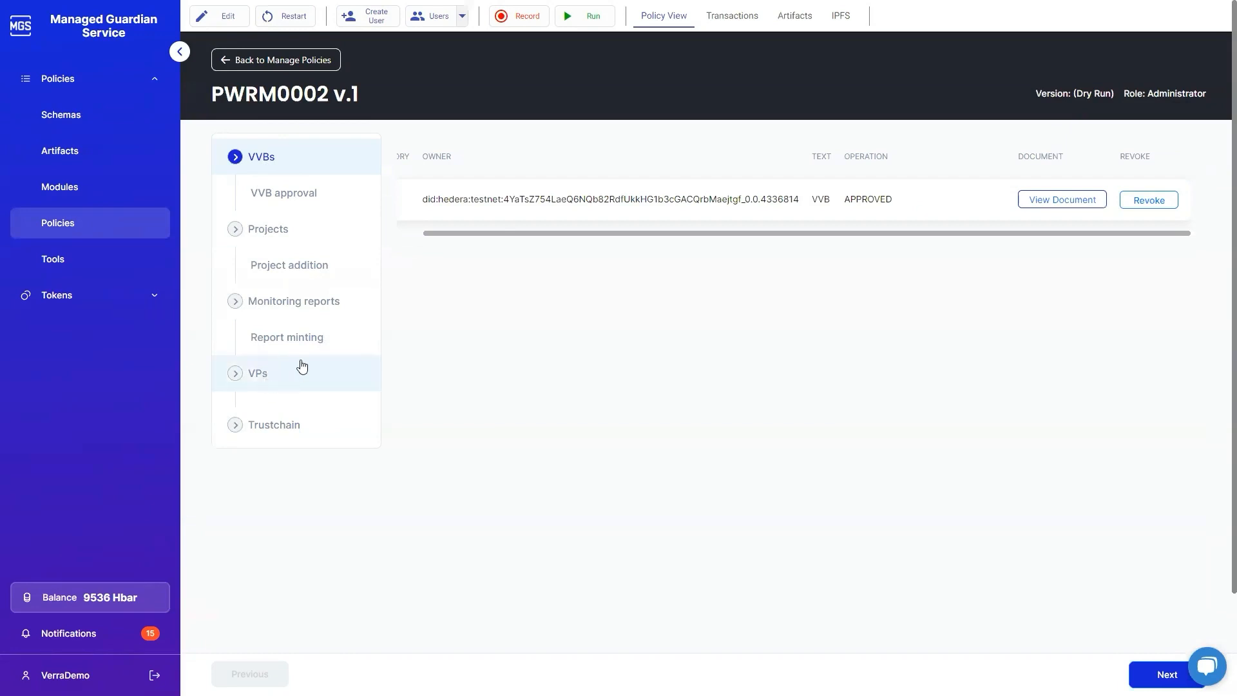
Open the trust chain of the entry listed under VPs and read its token, issuer and policy details.
click(236, 374)
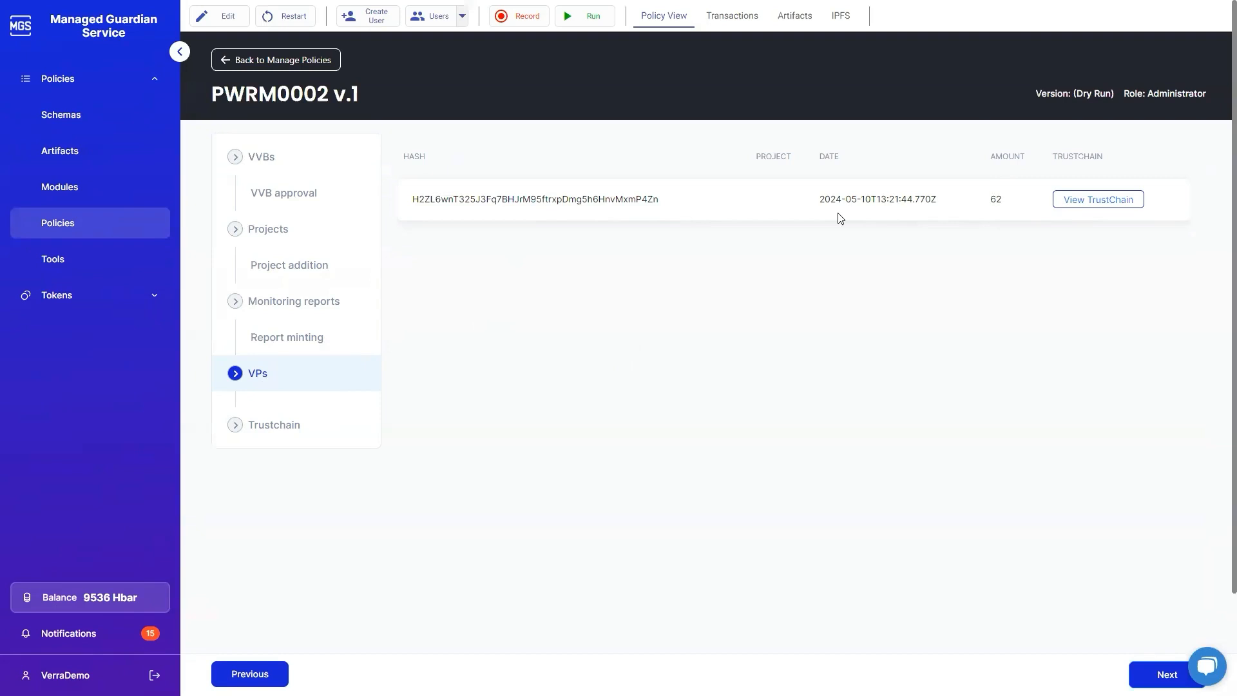
click(1063, 206)
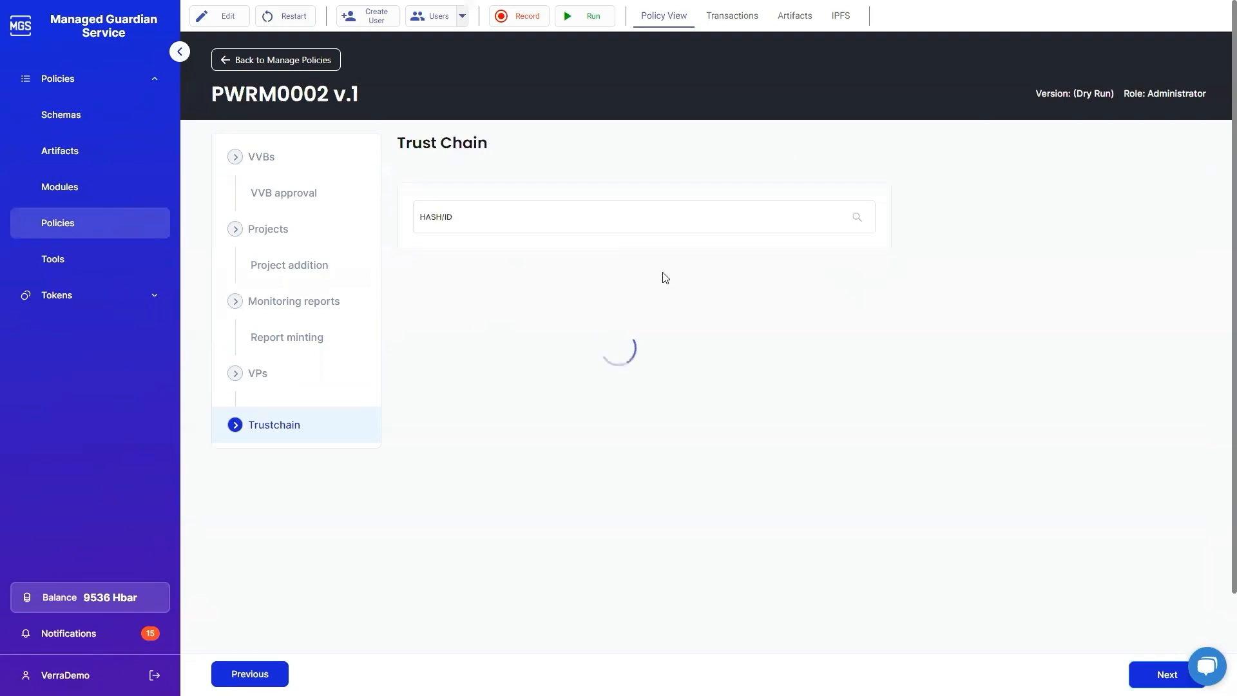
scroll(613, 255, down, 1)
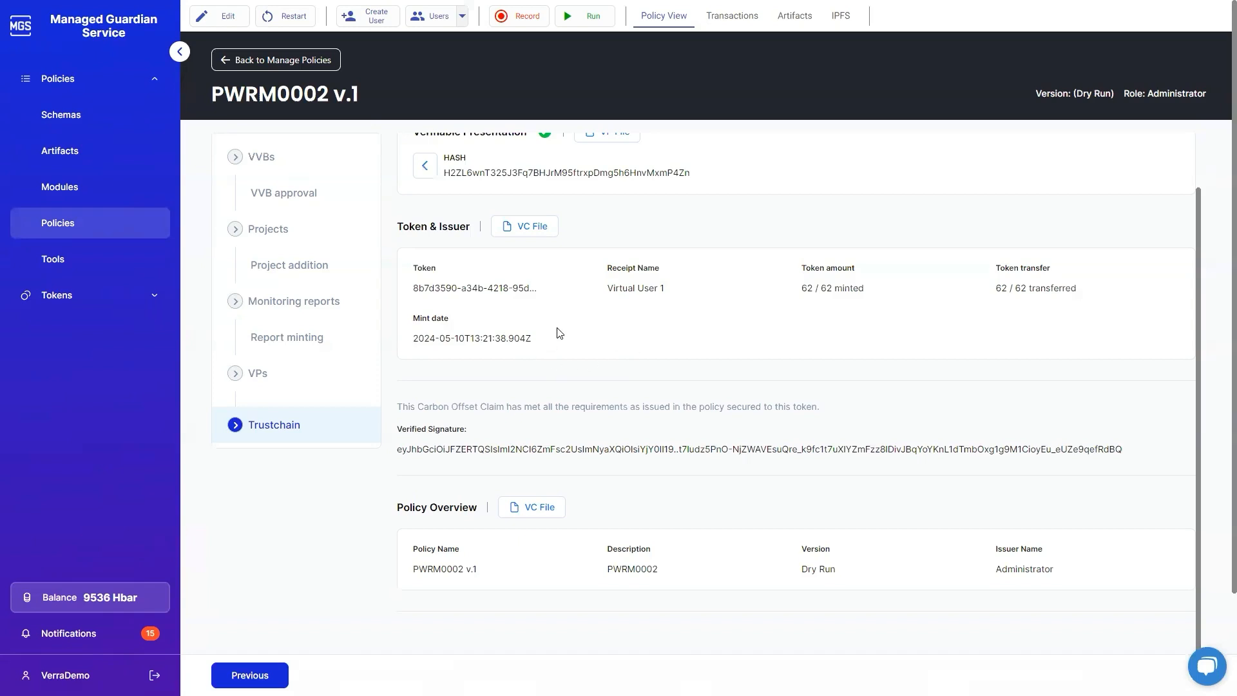
scroll(559, 333, down, 1)
scroll(696, 393, down, 2)
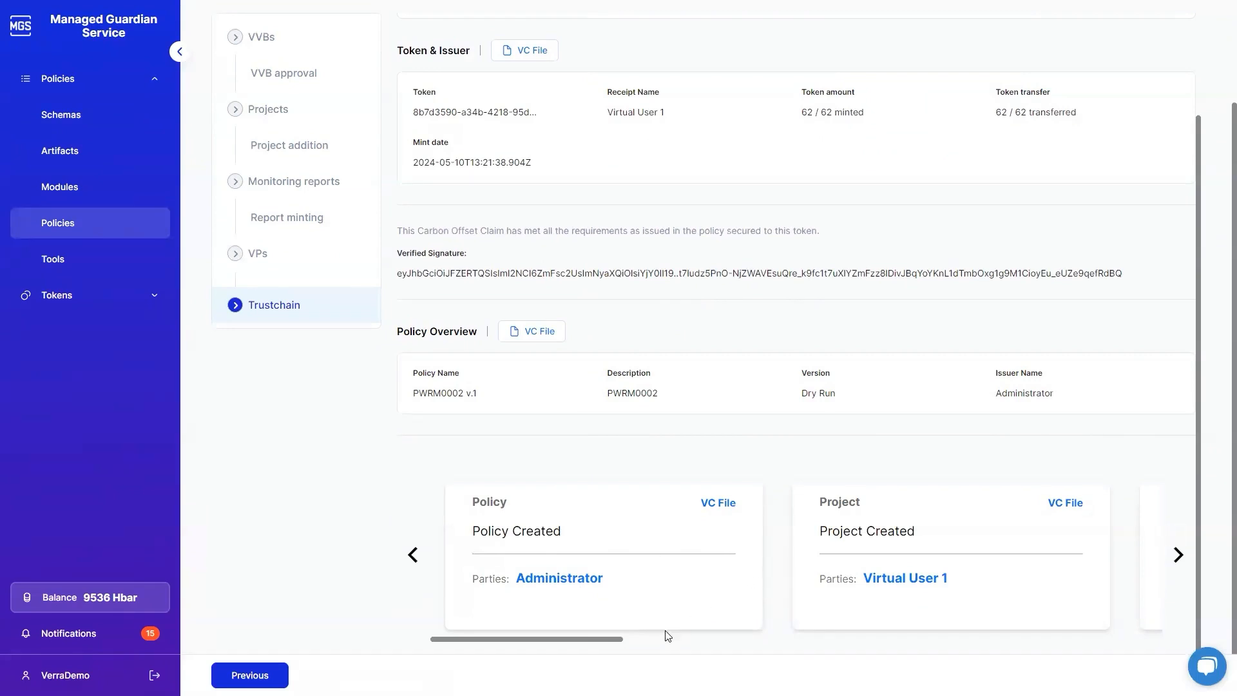
Review the trust chain cards from policy creation through project validation to the automatic completion of MonitoringReport fields.
drag(611, 643, 601, 642)
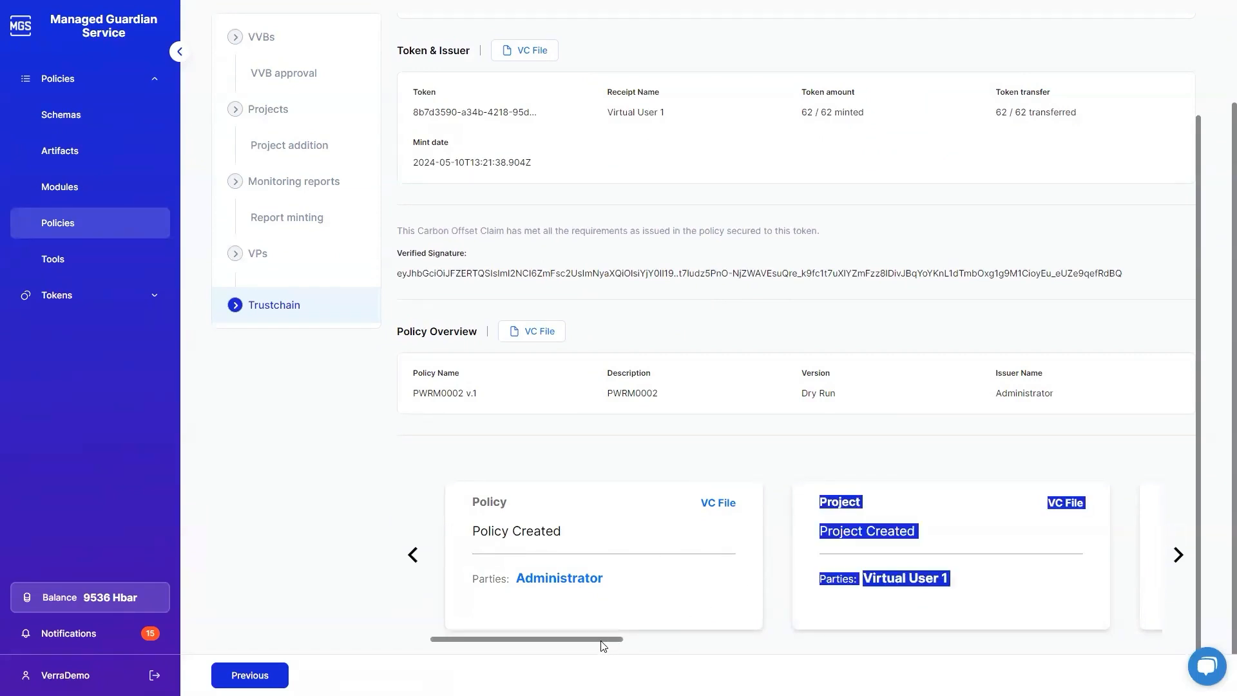
click(645, 622)
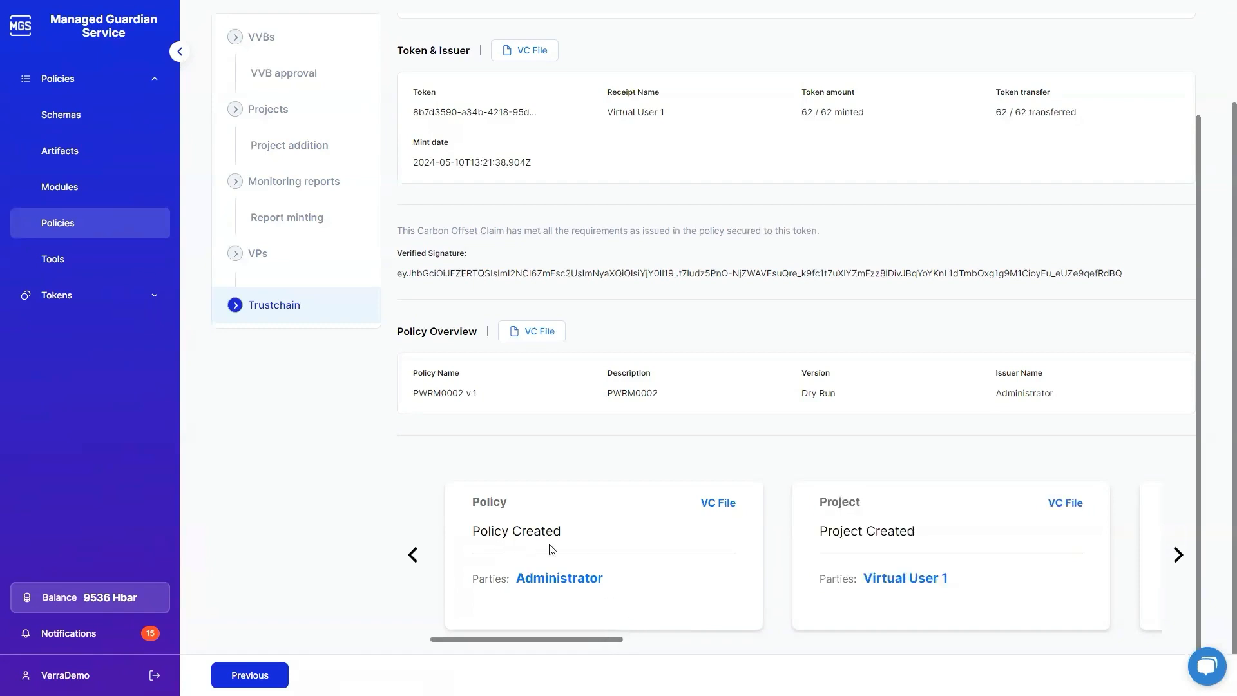
drag(591, 641, 760, 641)
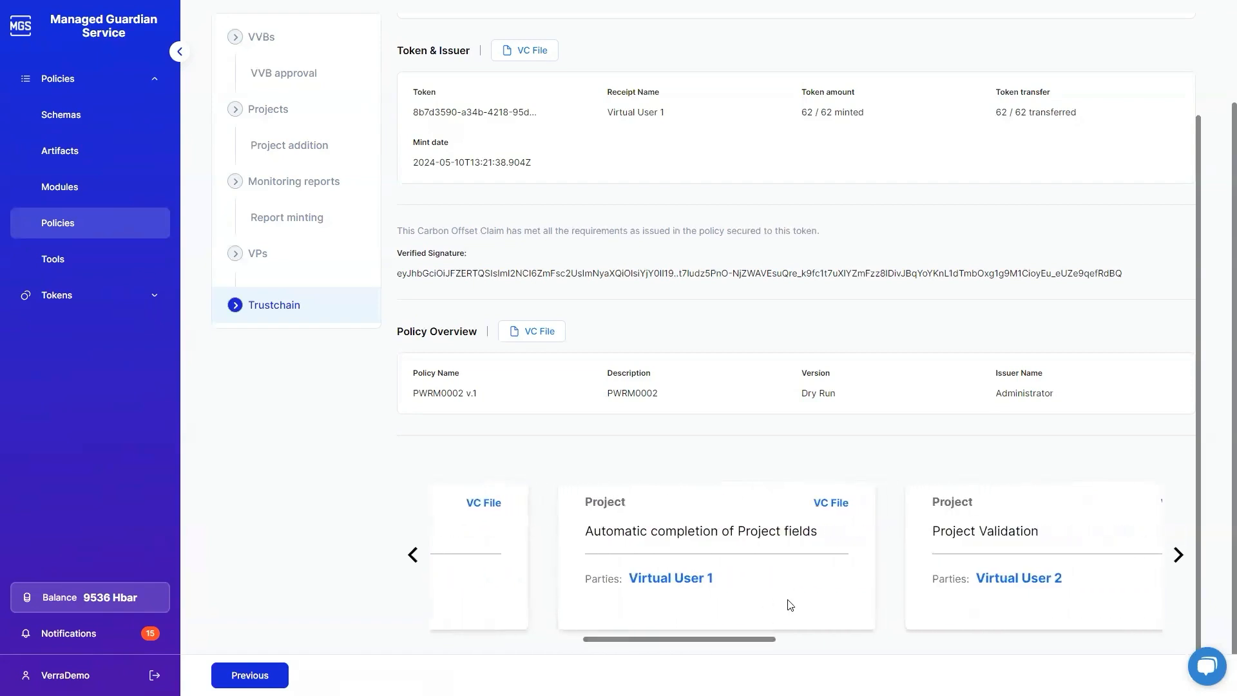
drag(772, 639, 792, 646)
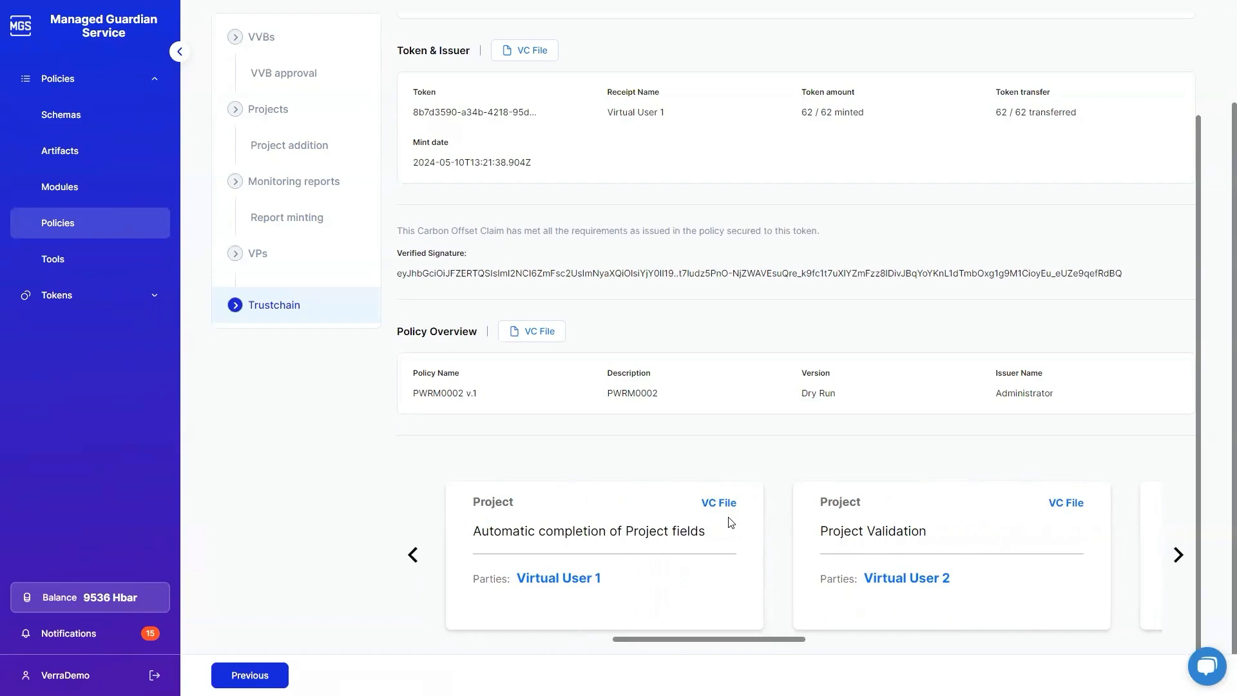
drag(762, 645, 856, 648)
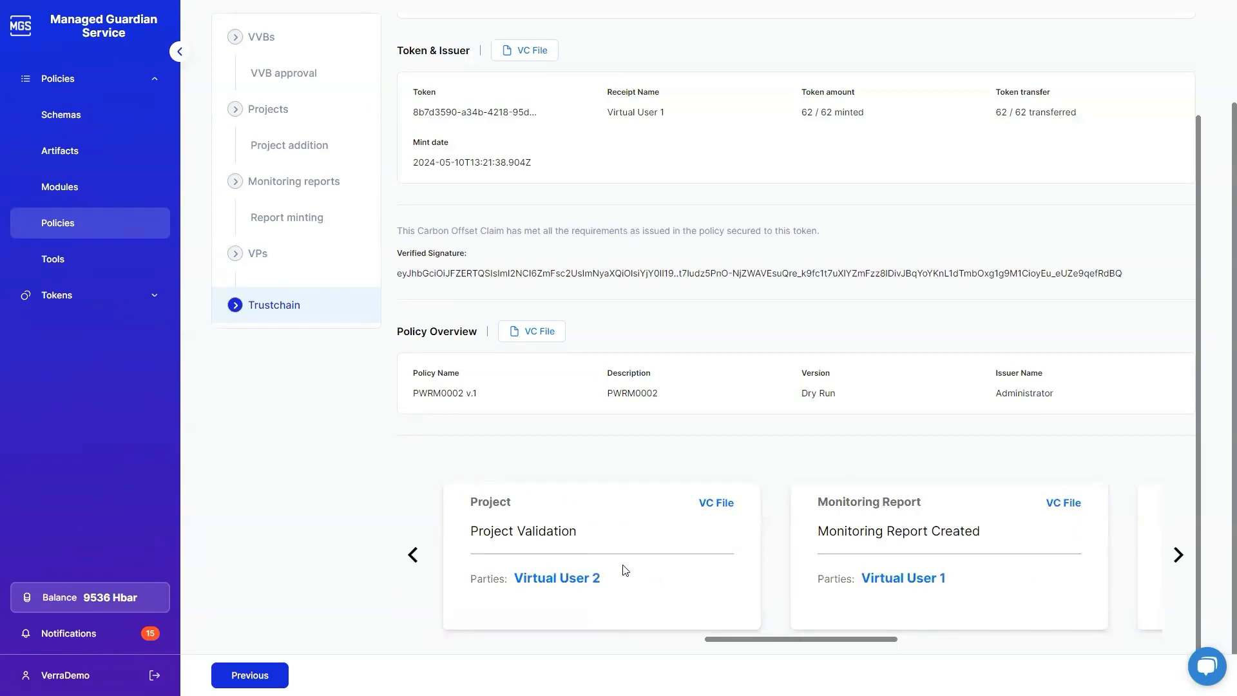
drag(751, 639, 825, 642)
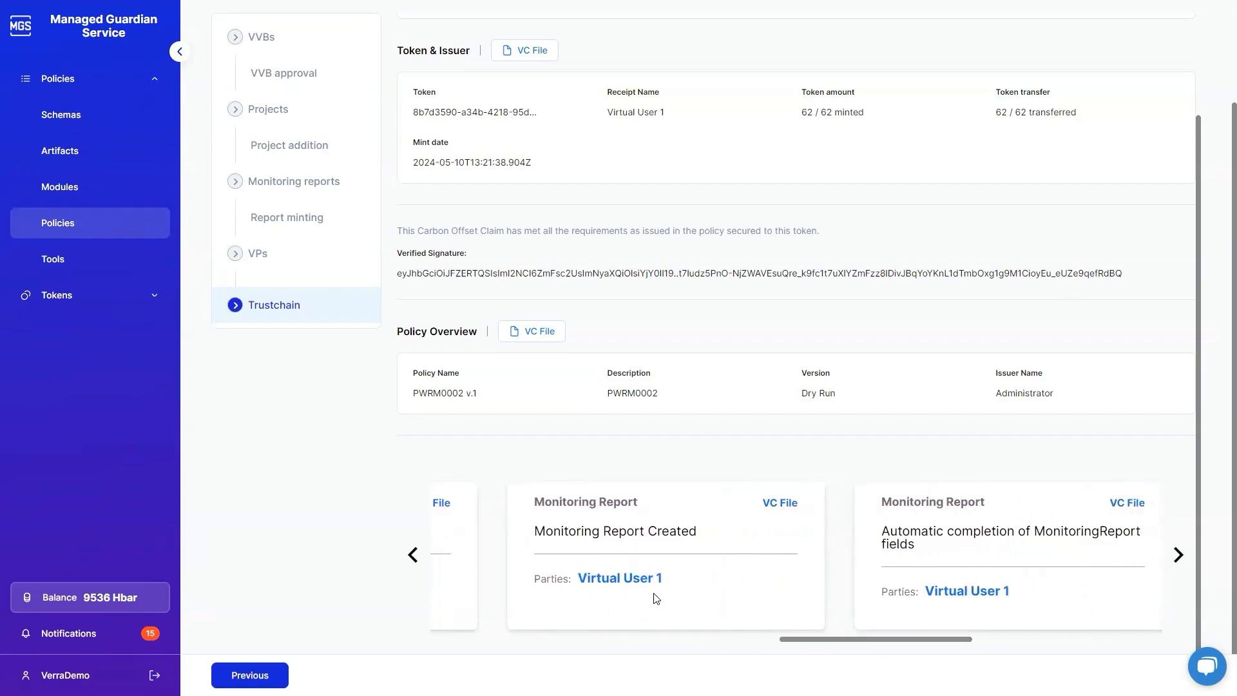
drag(817, 638, 879, 646)
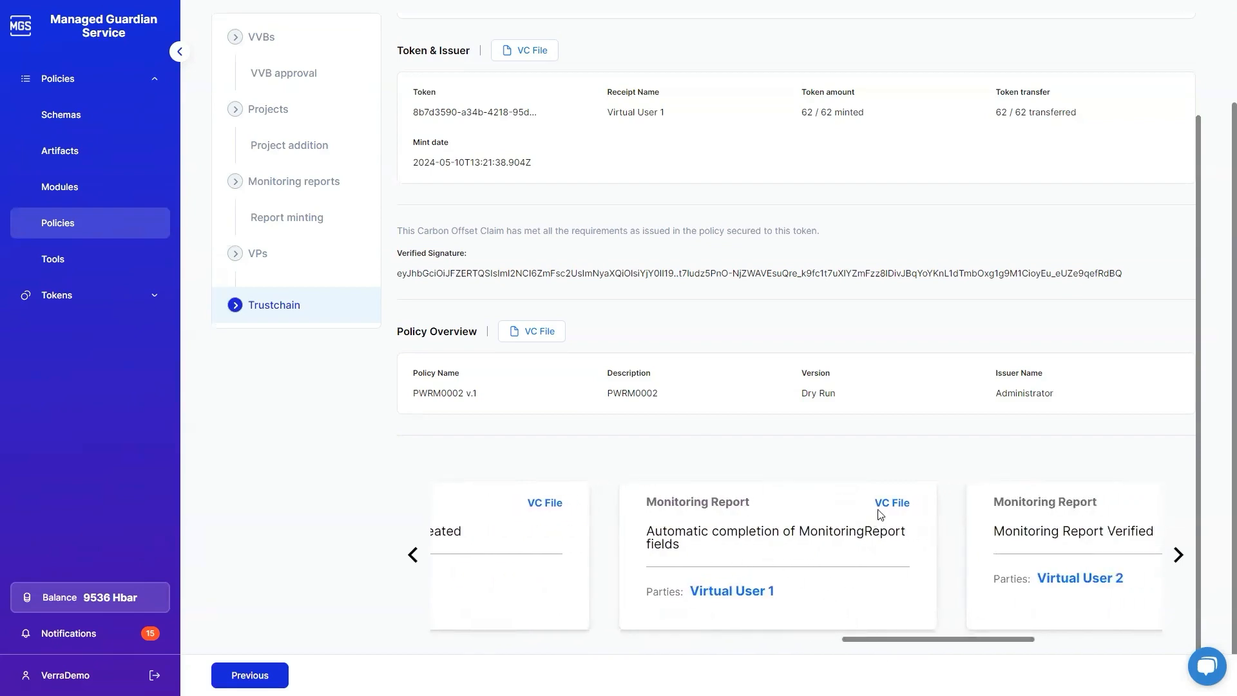
Open the VC file for the automatic completion of MonitoringReport fields and read its proof and project details through the recycling receipt.
click(903, 507)
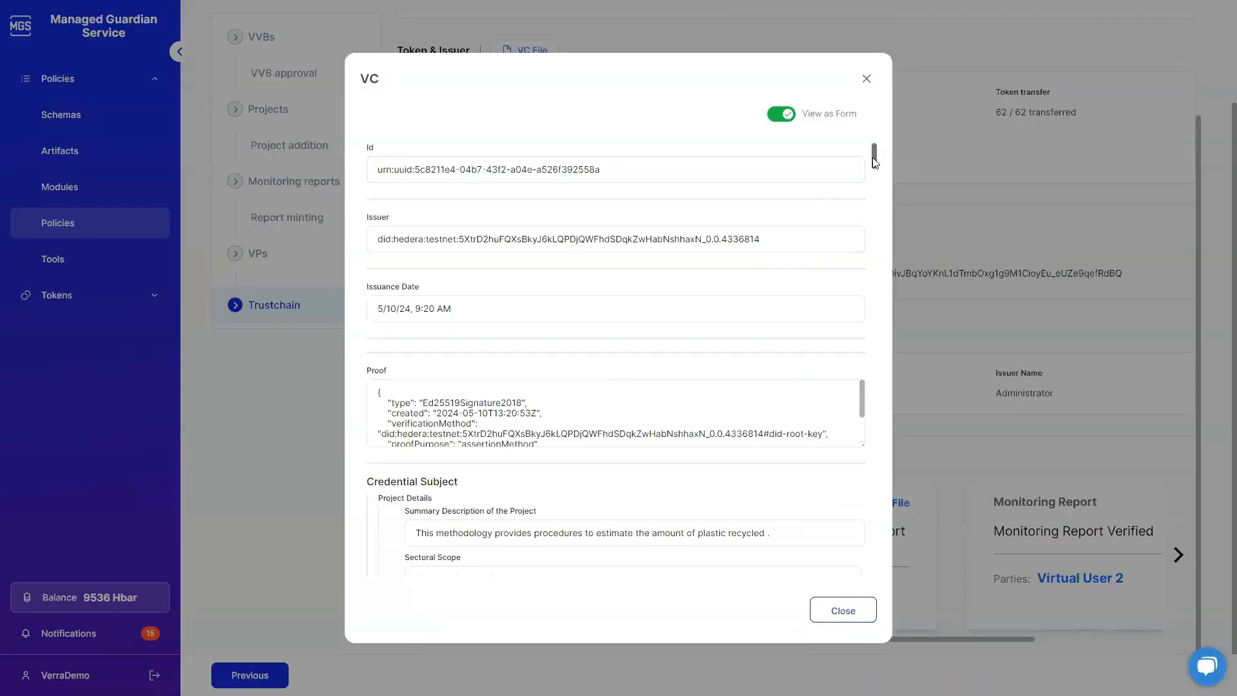
scroll(836, 187, down, 3)
scroll(824, 237, down, 2)
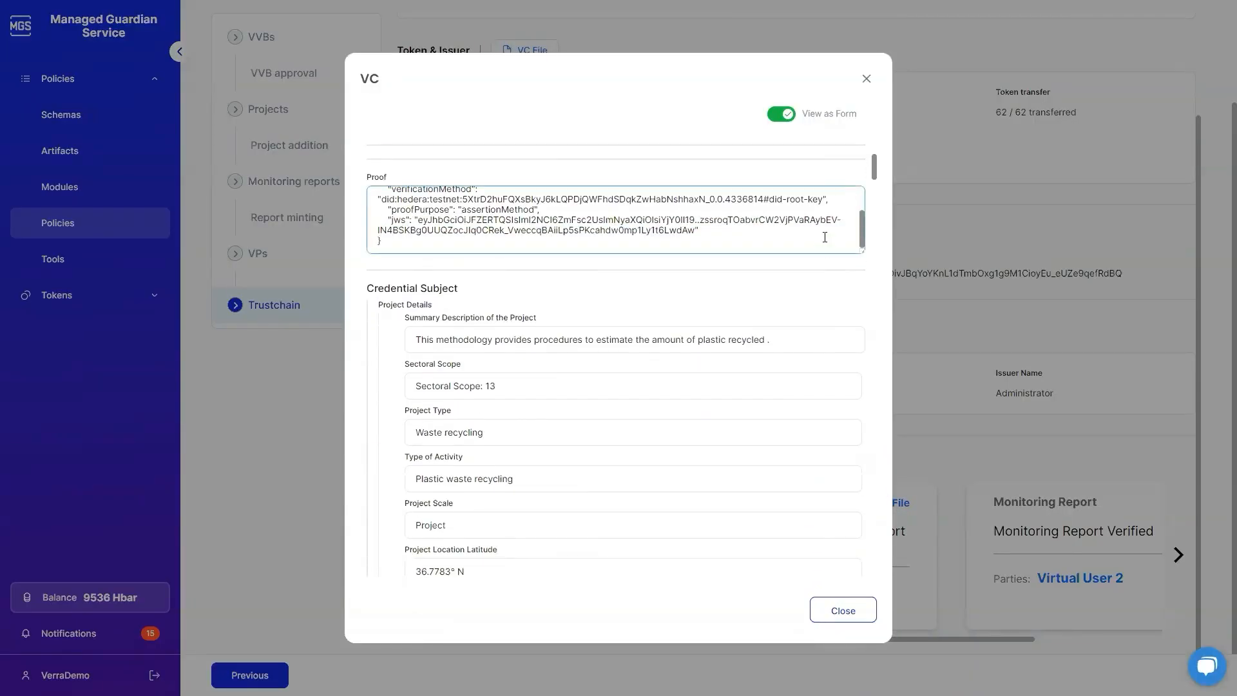
scroll(855, 281, down, 3)
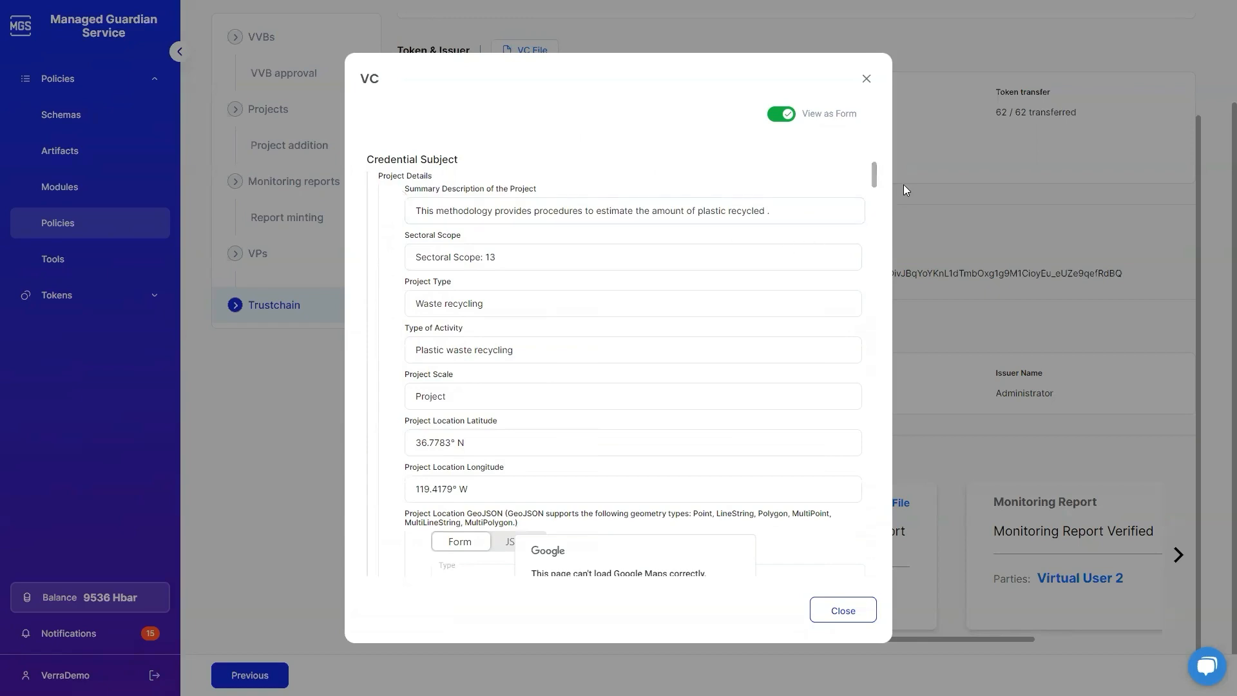
drag(881, 179, 889, 260)
scroll(608, 326, up, 1)
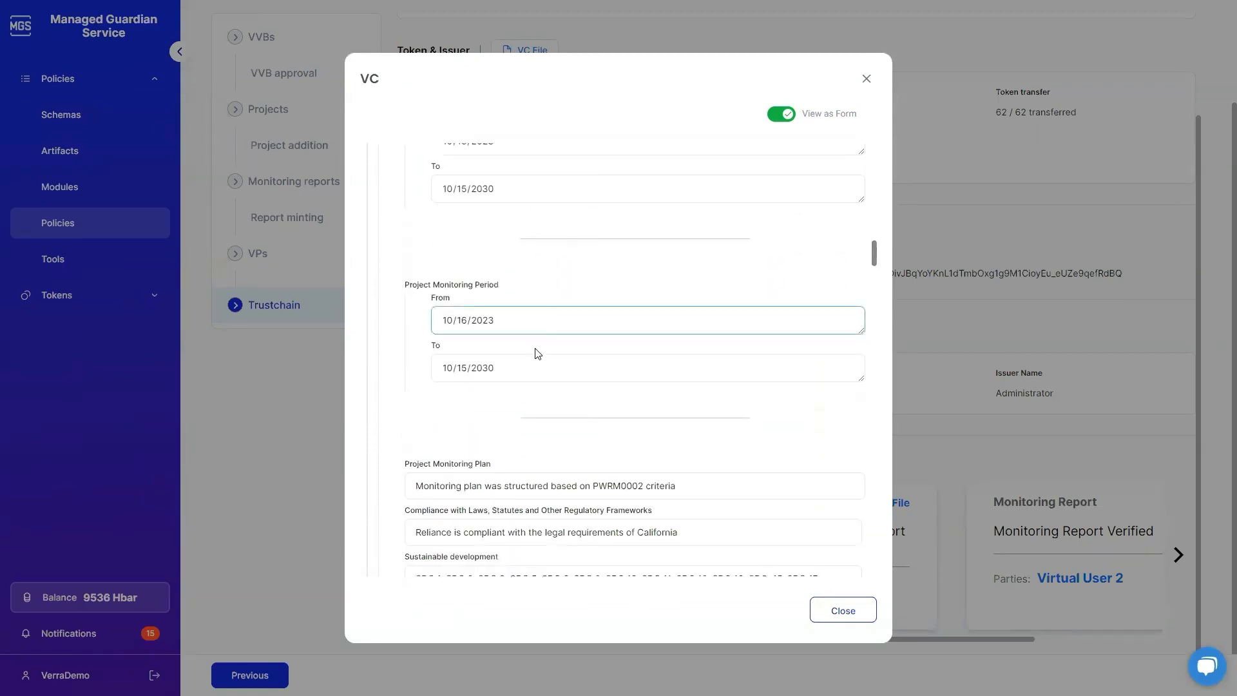
scroll(496, 273, up, 2)
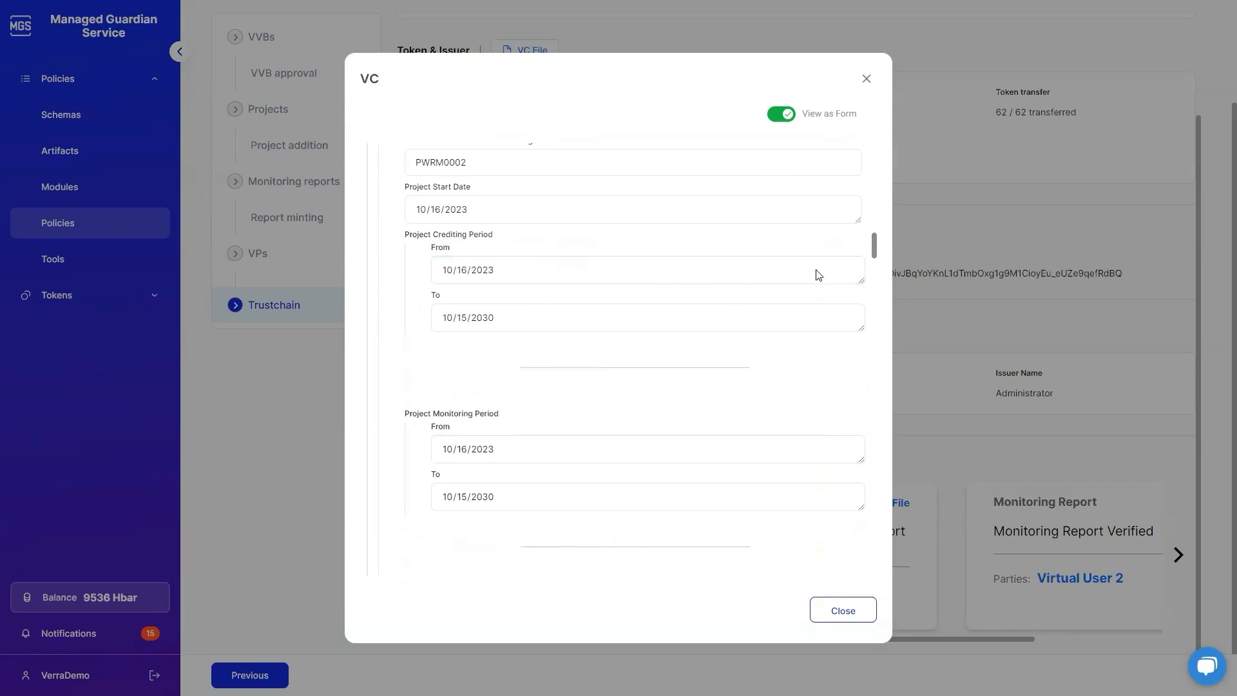
scroll(870, 275, down, 3)
scroll(870, 275, down, 5)
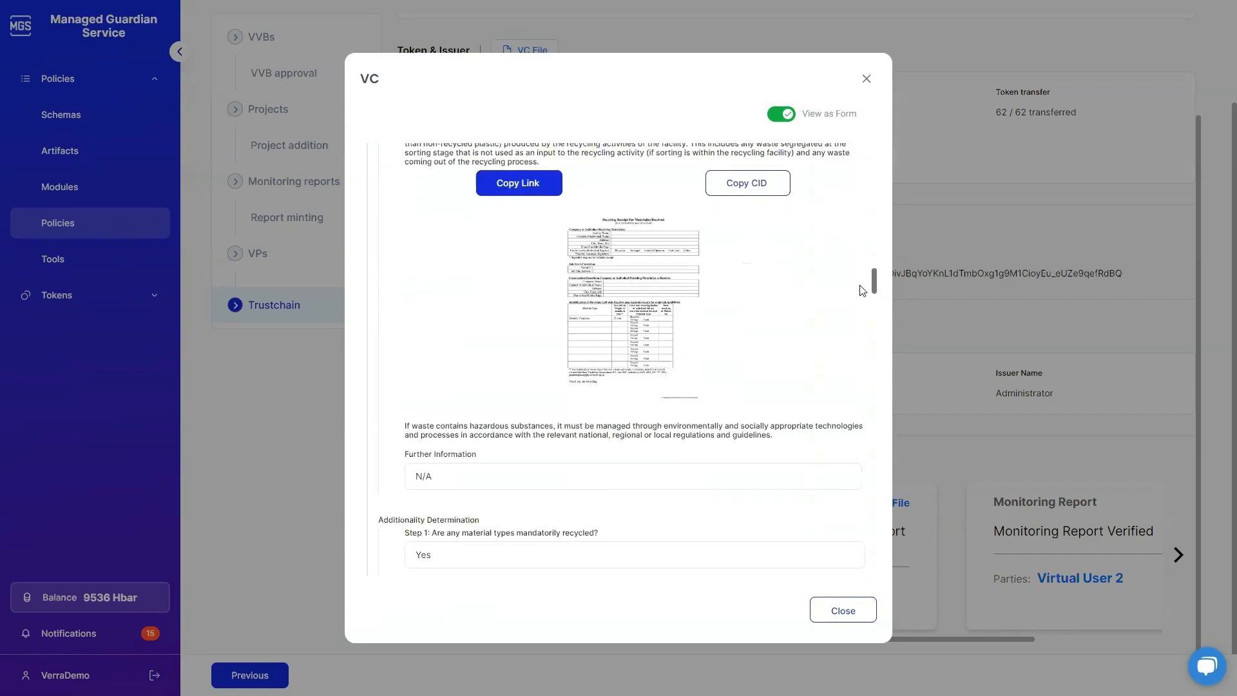
scroll(683, 252, up, 2)
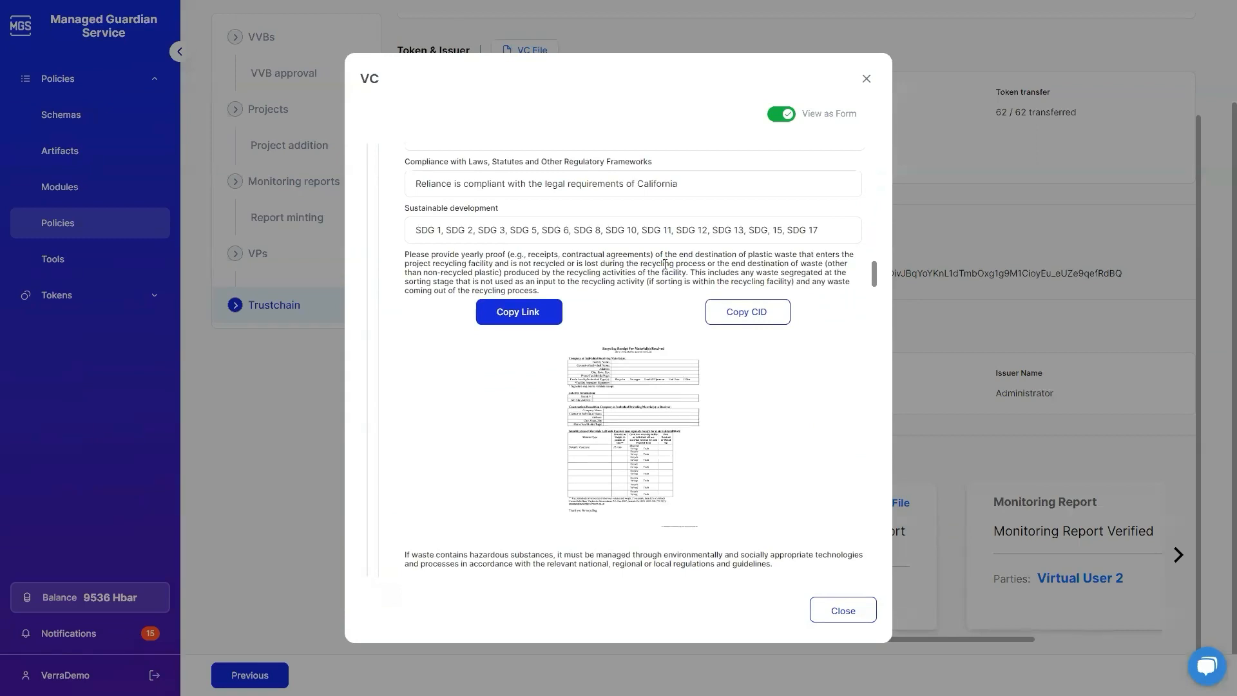
Examine the VC's additionality answers and the net recycled plastic waste in year y, and close the document.
drag(876, 288, 875, 316)
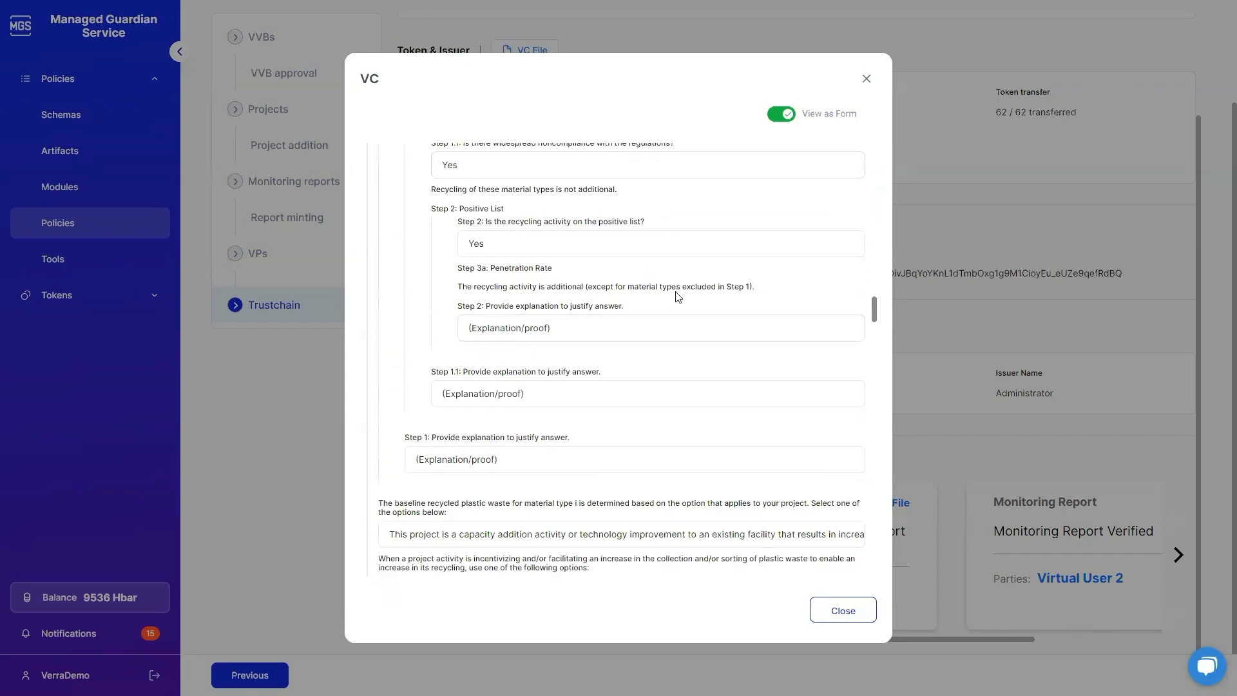
drag(875, 316, 884, 576)
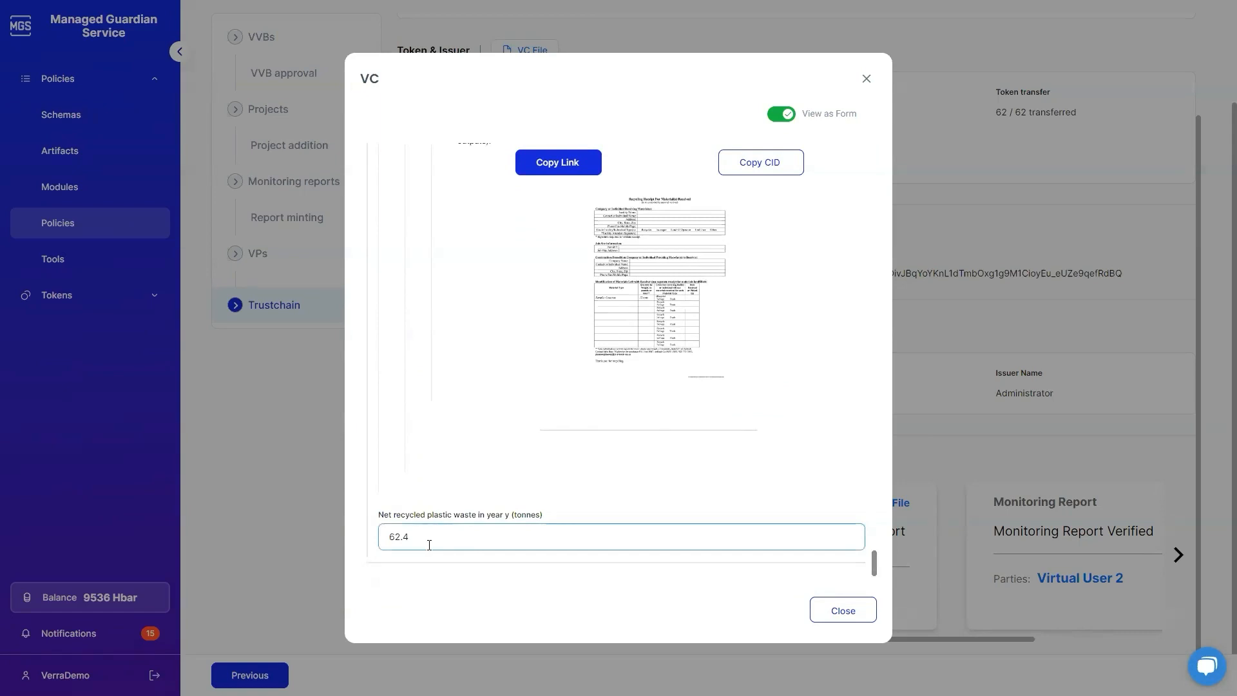
drag(419, 543, 379, 554)
click(398, 554)
click(819, 616)
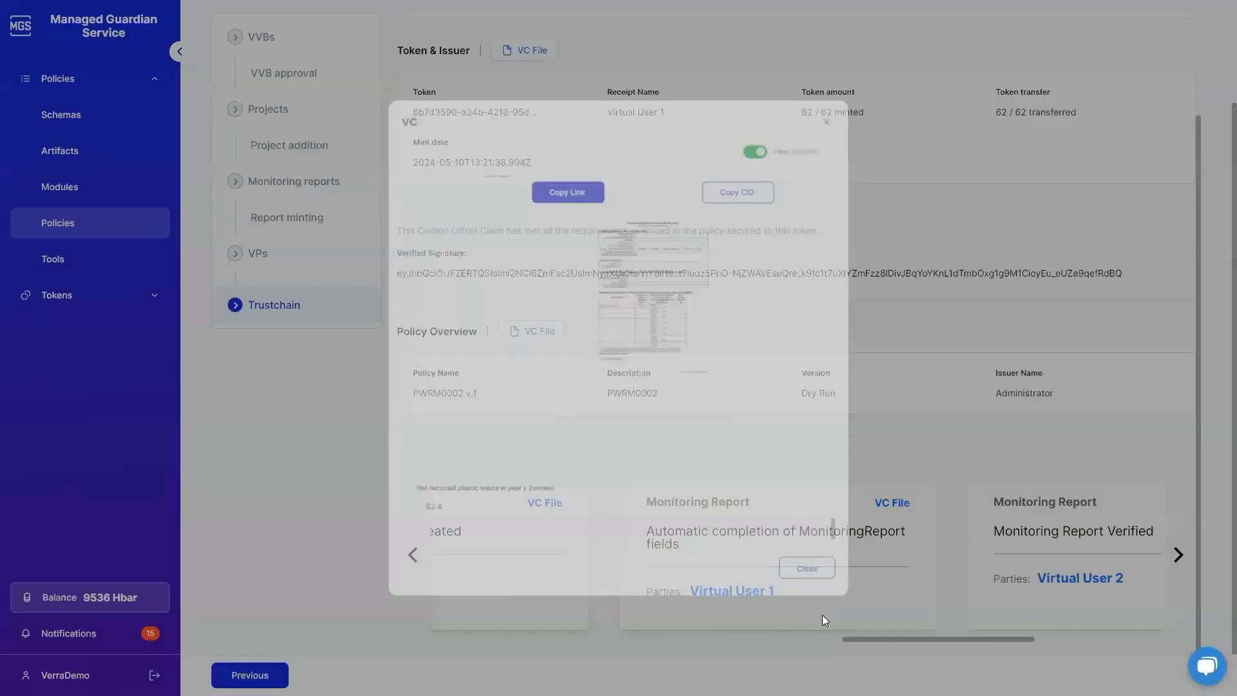
View the remaining trust chain cards up to Mint Token and return to the policy management list.
click(1178, 555)
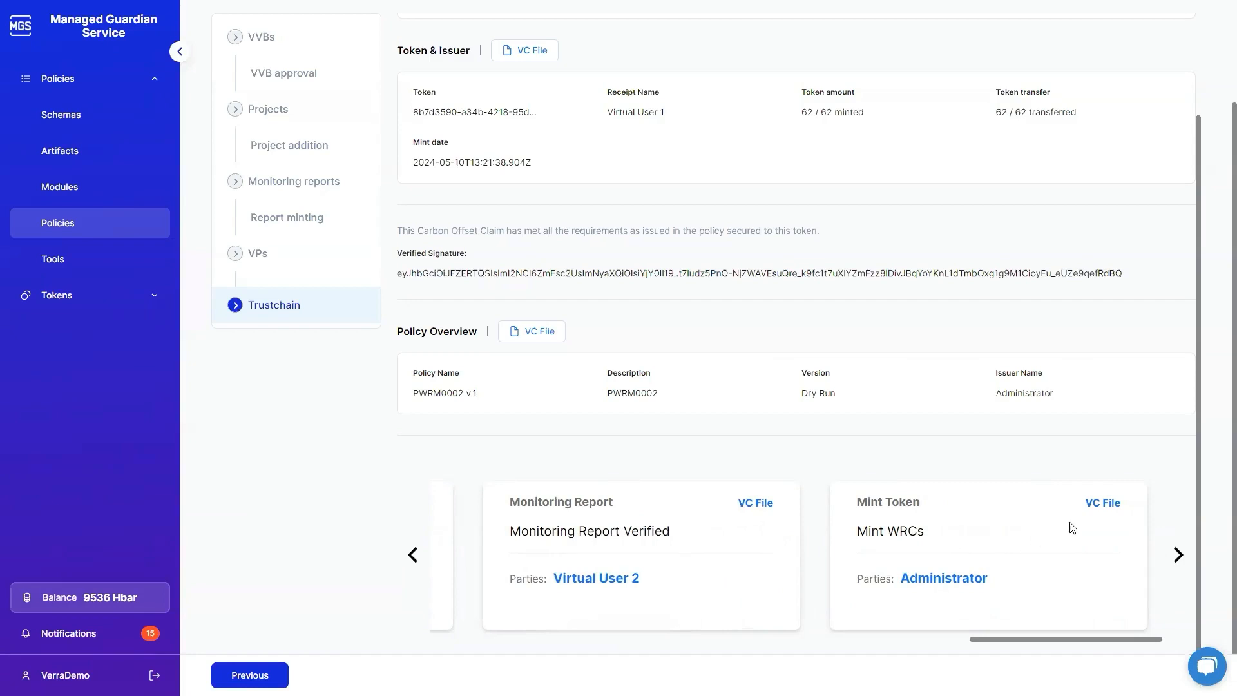
scroll(985, 459, up, 3)
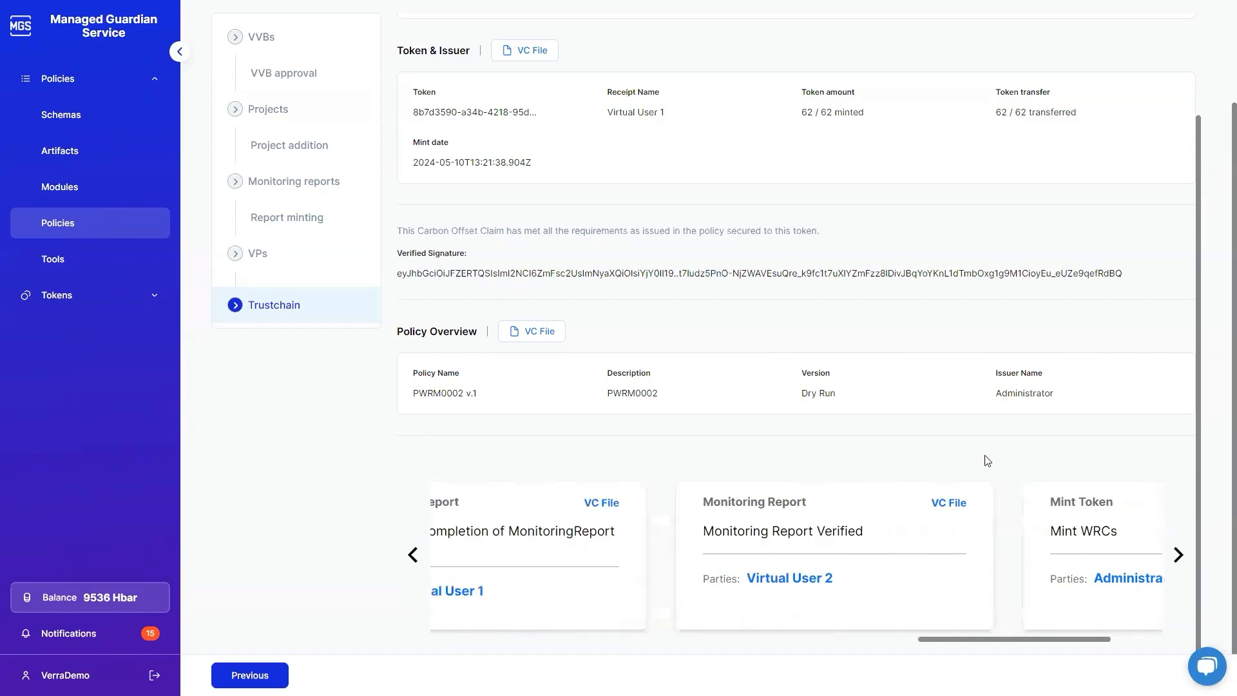
scroll(878, 342, up, 3)
scroll(871, 352, up, 2)
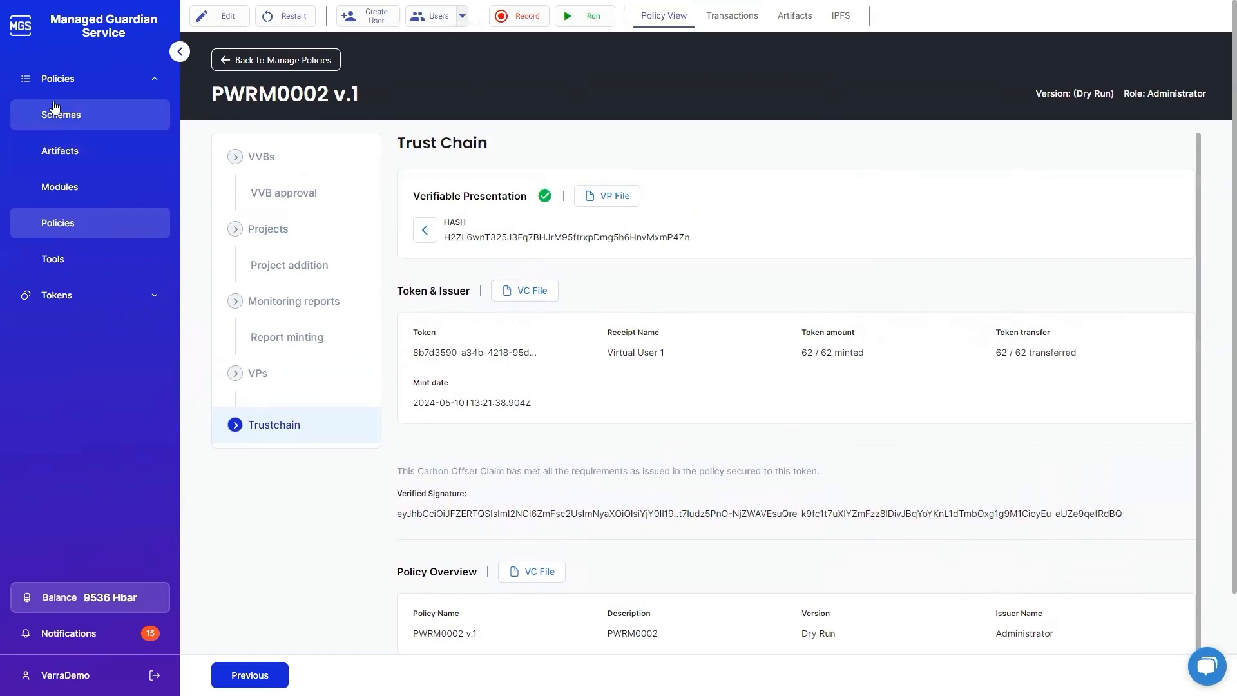
click(50, 232)
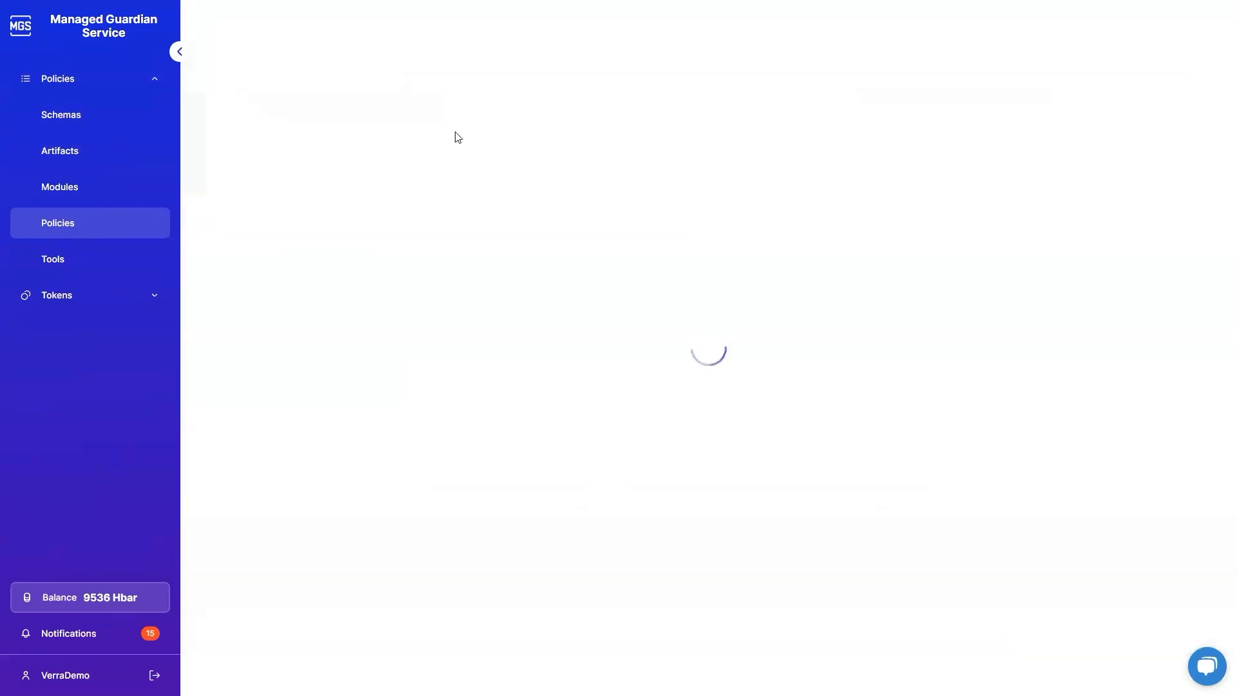